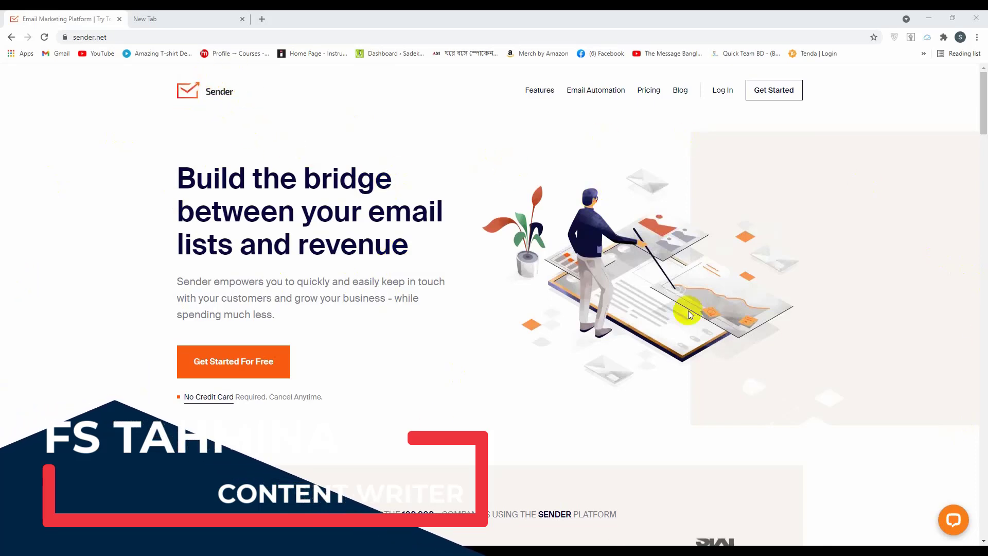
Start a free Sender.net account with Get Started For Free on the home page
click(265, 369)
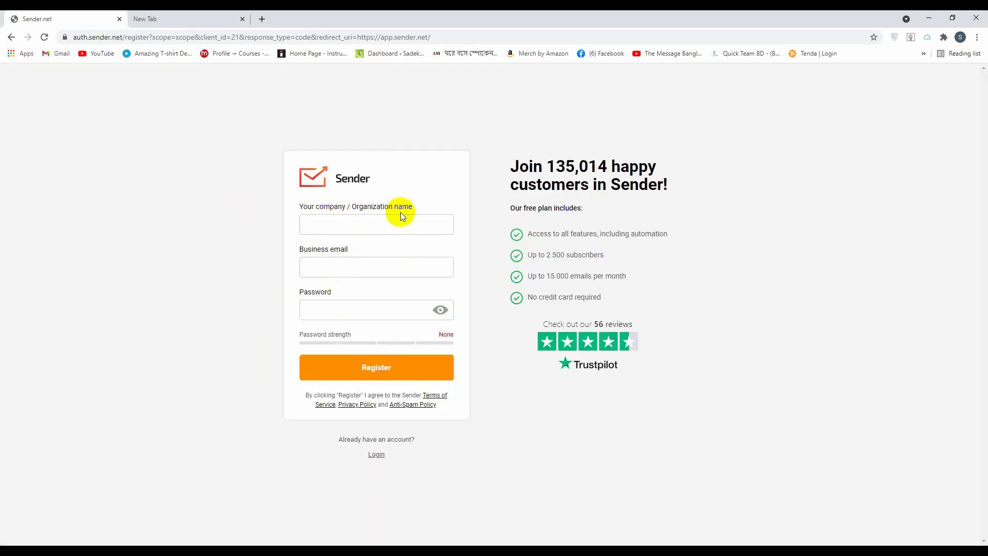
Fill in the company name, business email and a password, then submit the registration
click(314, 223)
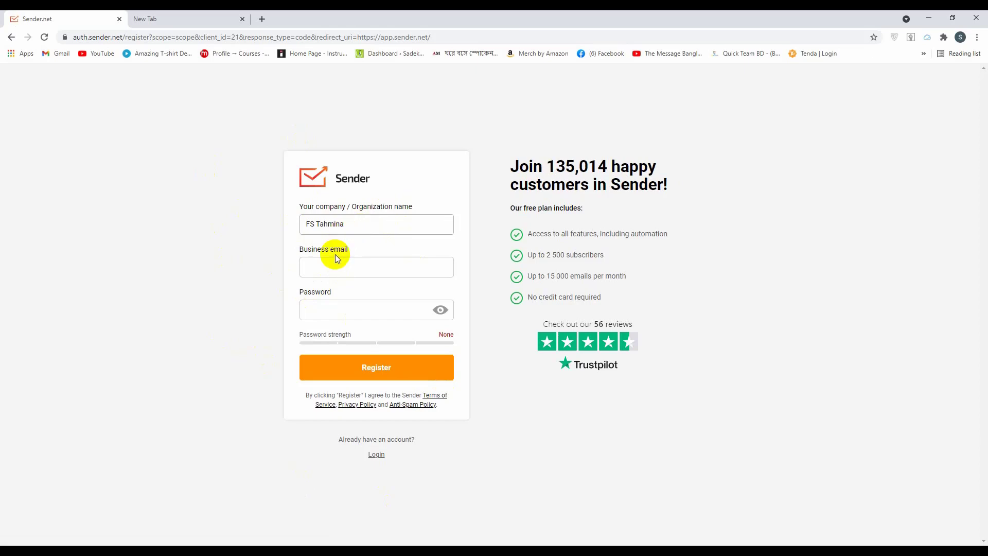
click(332, 267)
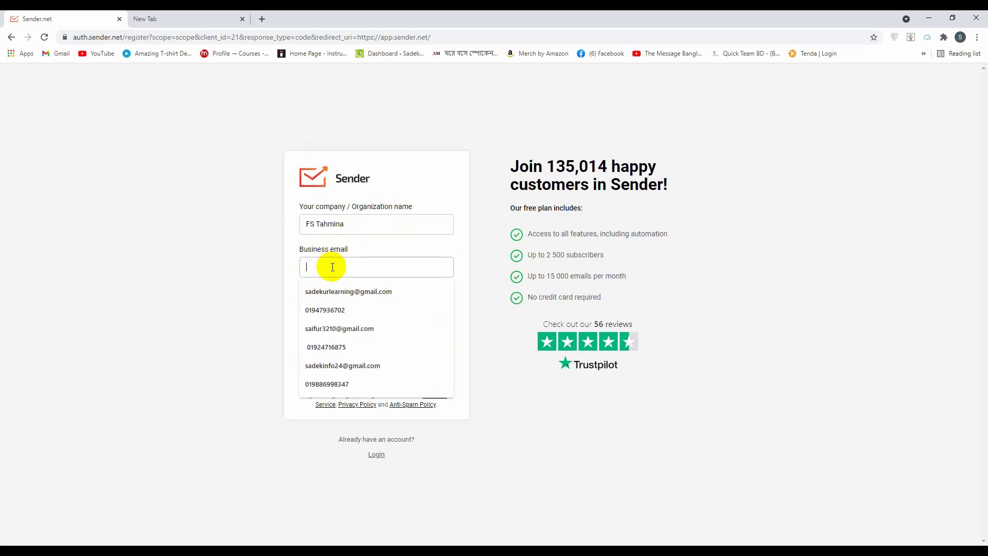
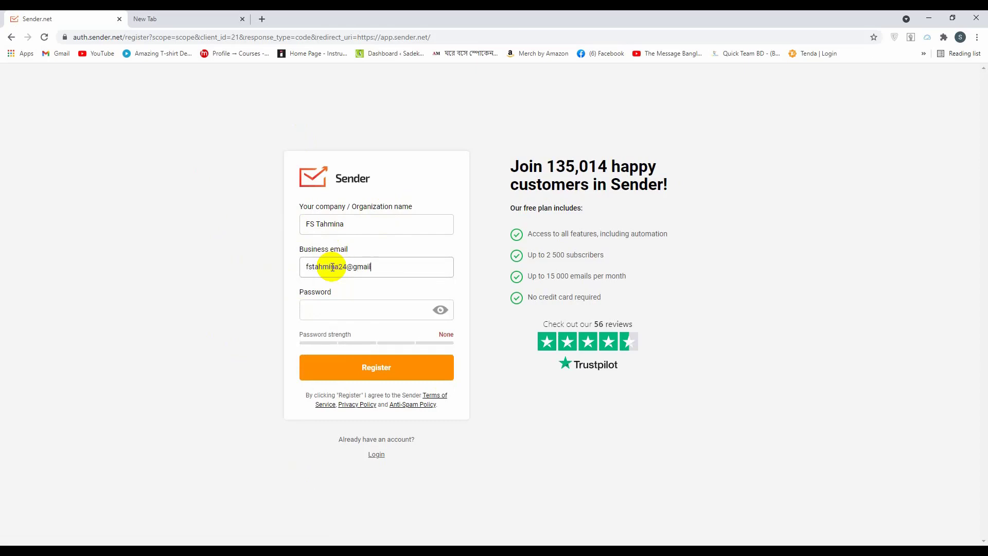
click(333, 309)
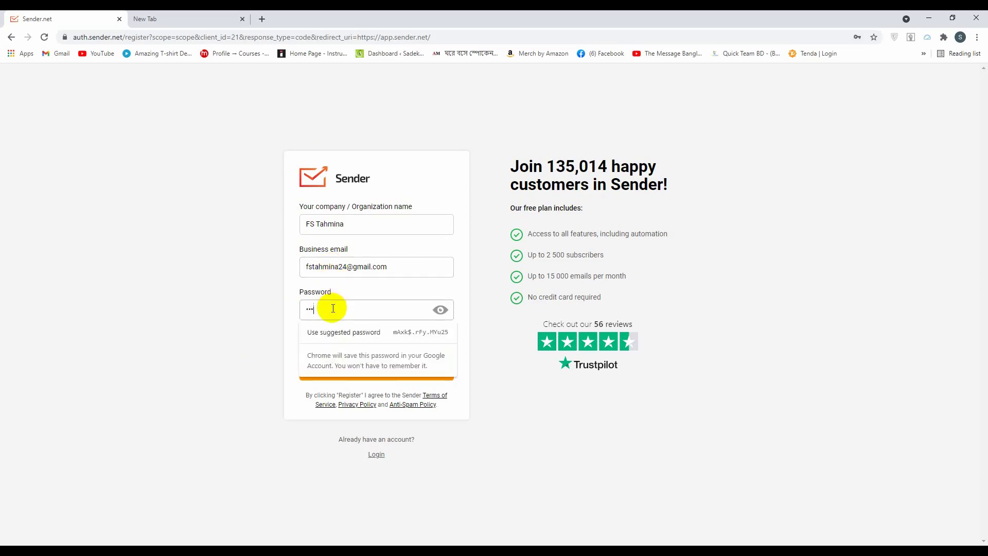
text(••••••••••)
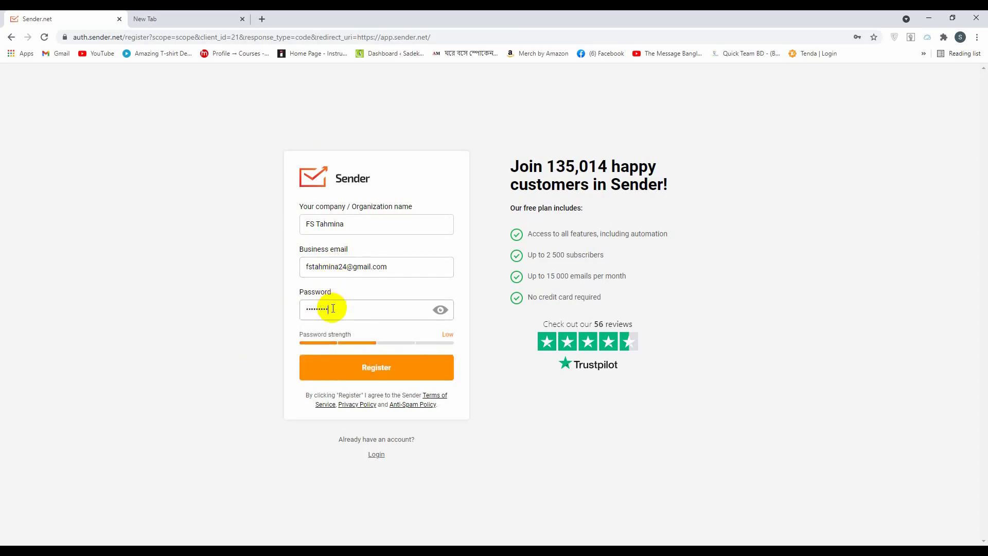
click(368, 371)
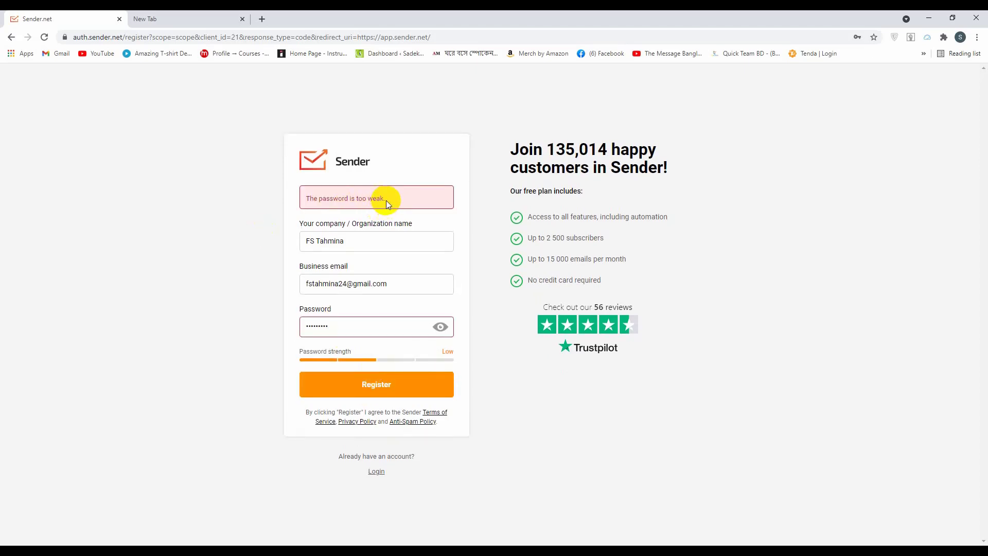
Replace the rejected weak password with a stronger one and resubmit the registration
click(346, 324)
drag(345, 325, 273, 329)
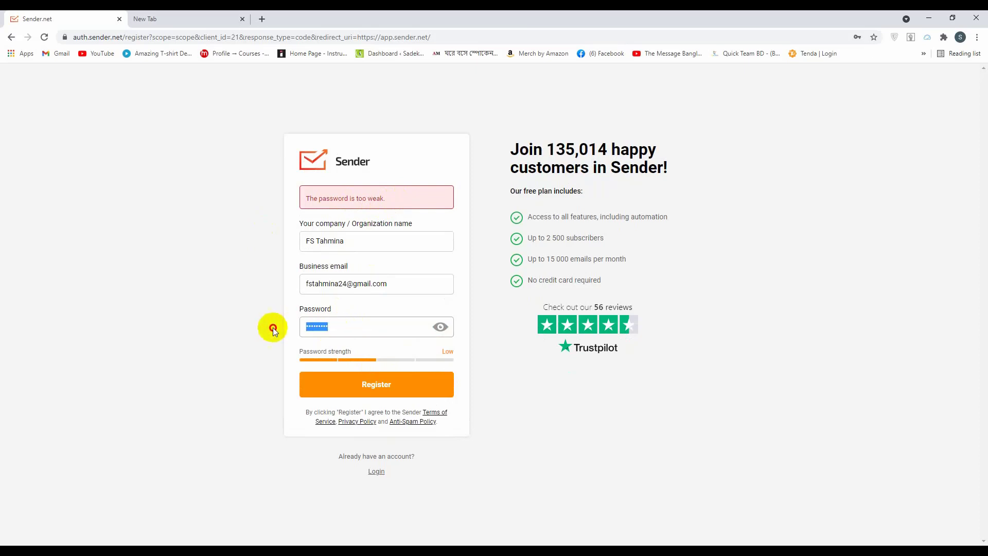
text(*********)
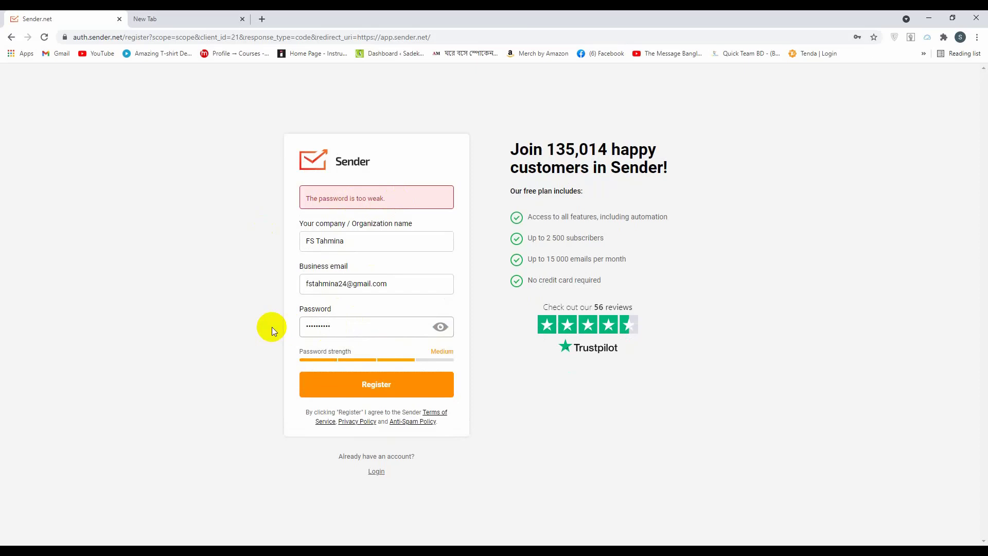
click(353, 383)
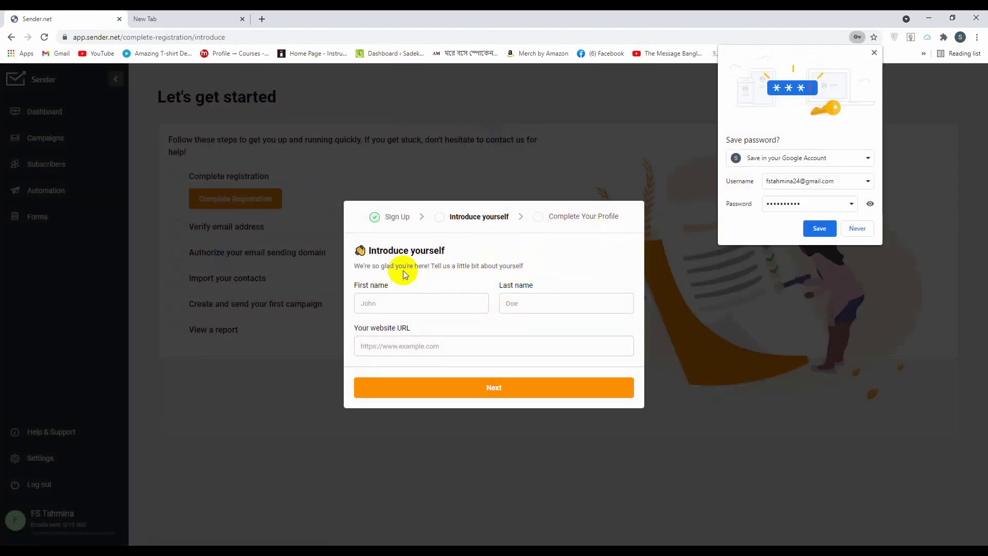
Save the Sender password in Chrome and enter the first and last name
click(820, 229)
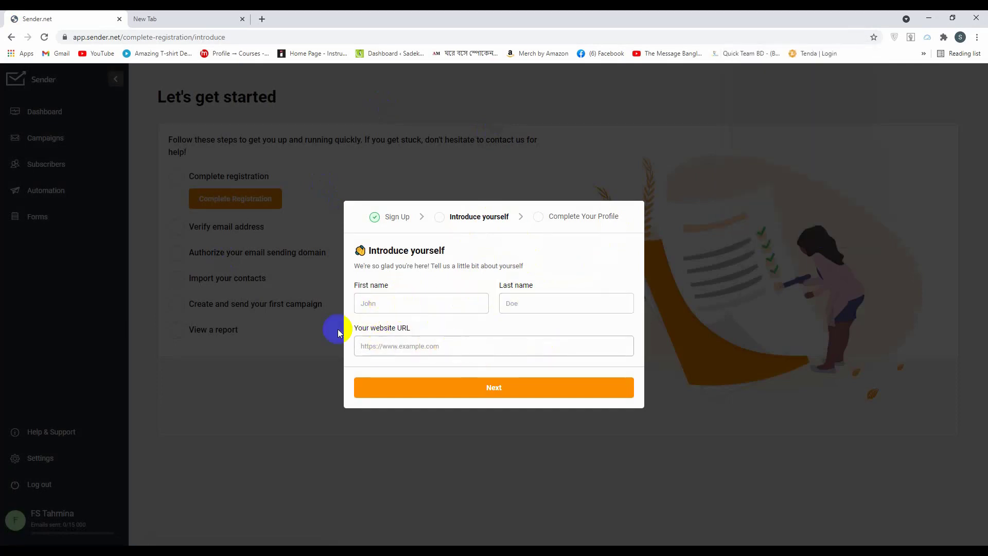
click(382, 303)
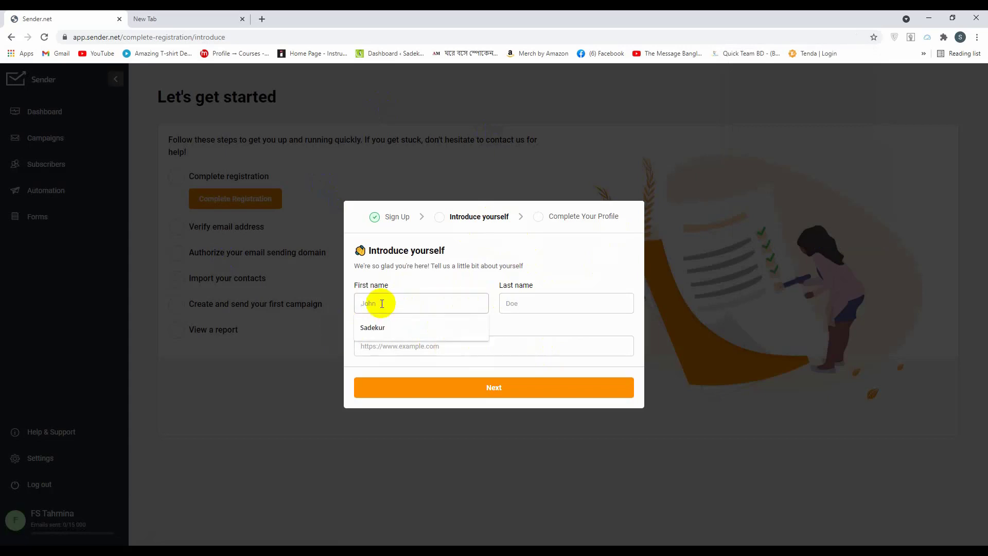
text(FS)
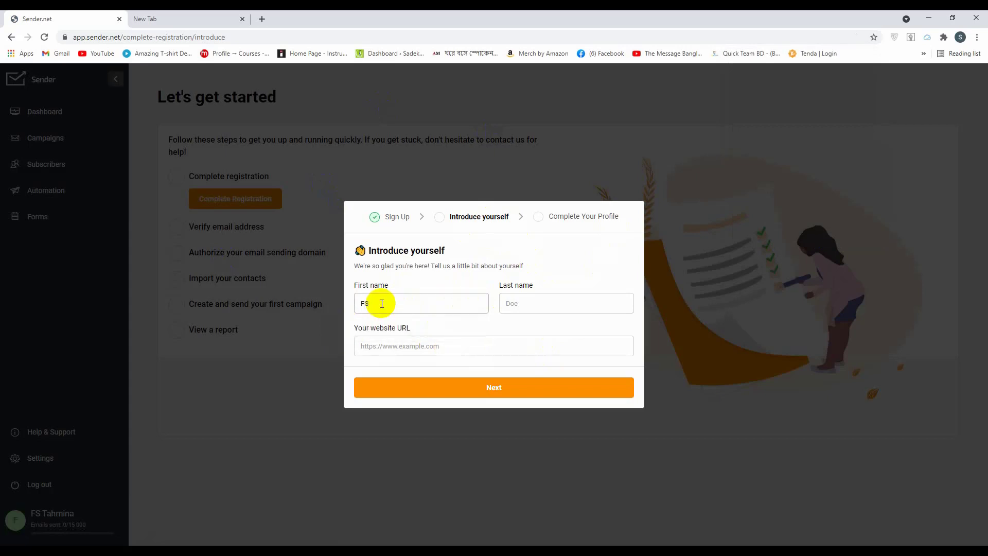
click(527, 304)
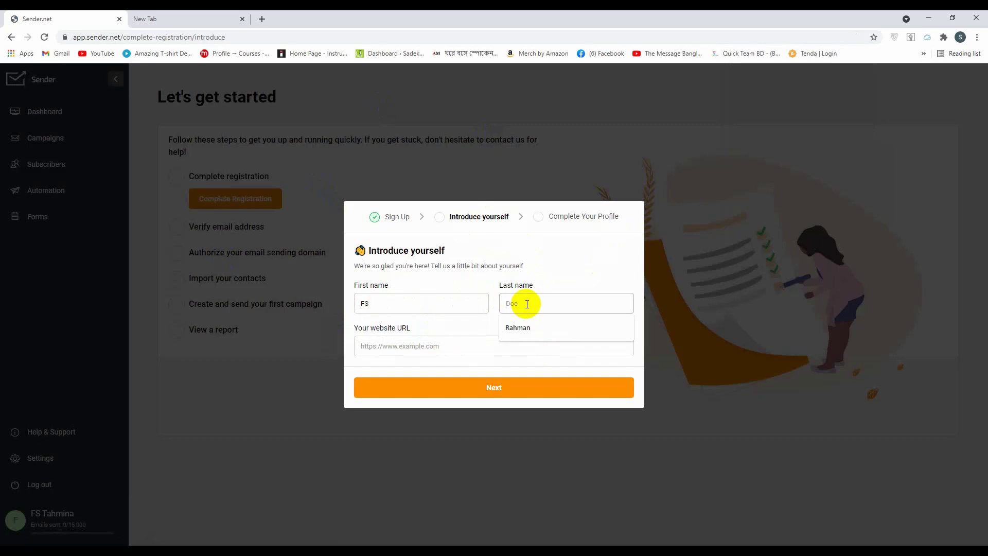
text(Tahmina)
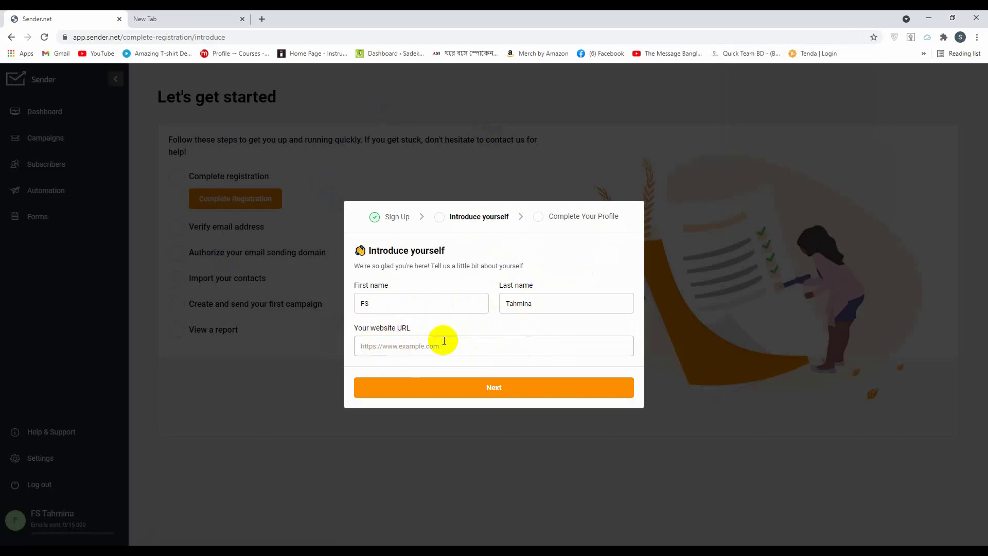
click(196, 19)
text(the)
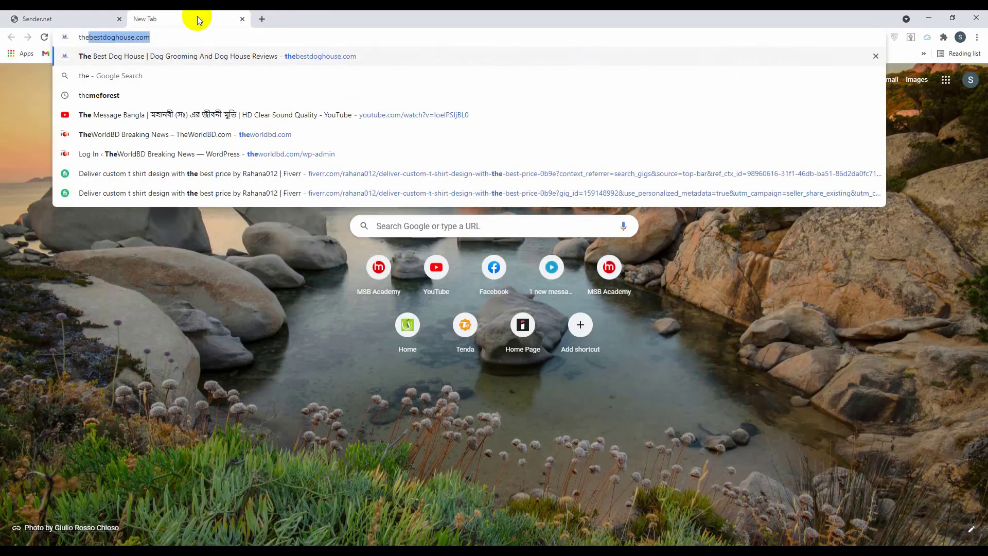
click(170, 39)
drag(170, 39, 66, 37)
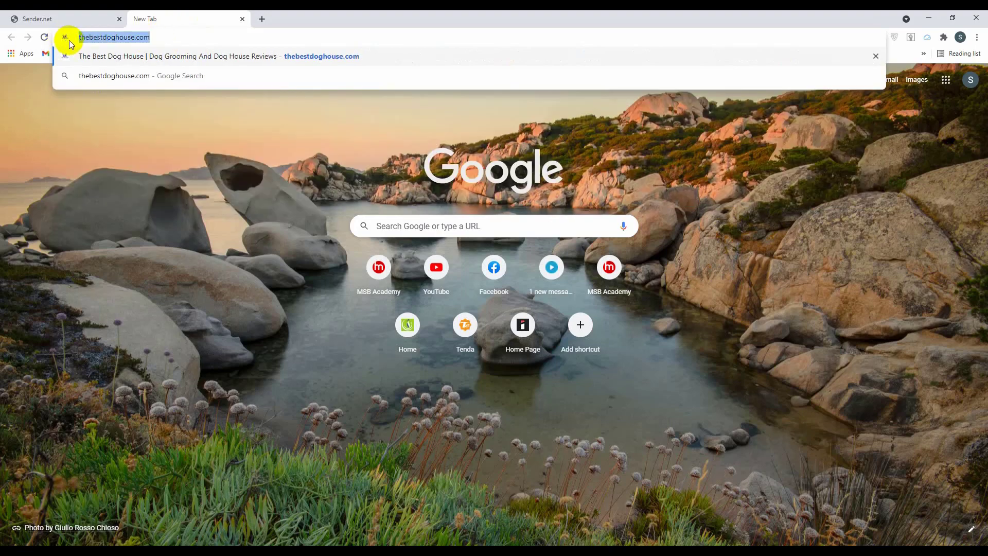
key(ctrl+c)
click(57, 19)
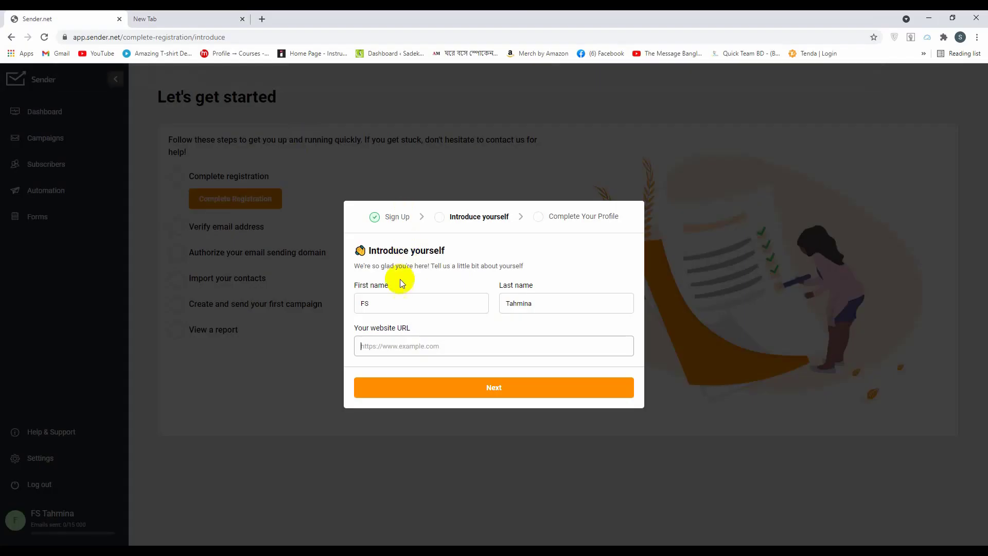
click(397, 347)
key(ctrl+v)
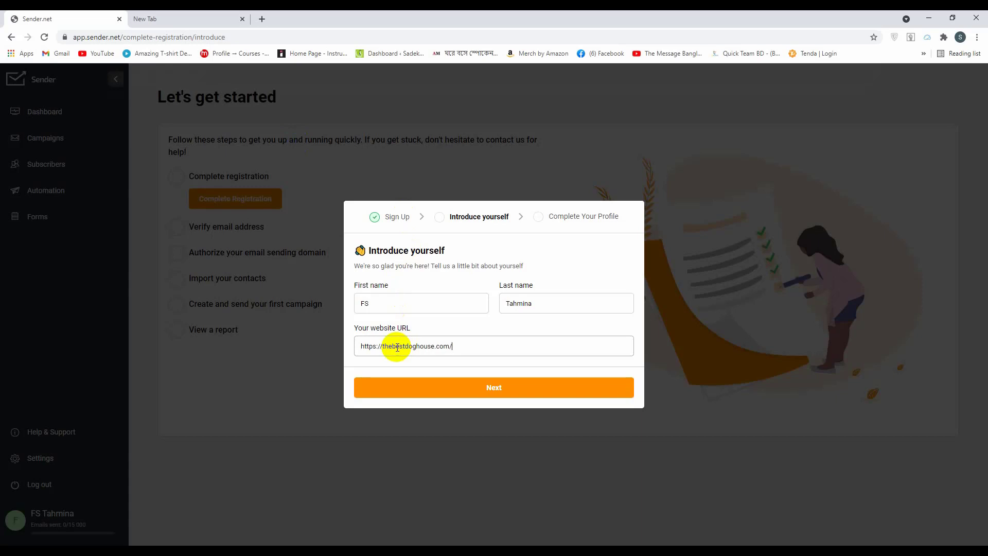
Replace the too-short first name and submit the introduction to reach the profile step
click(465, 395)
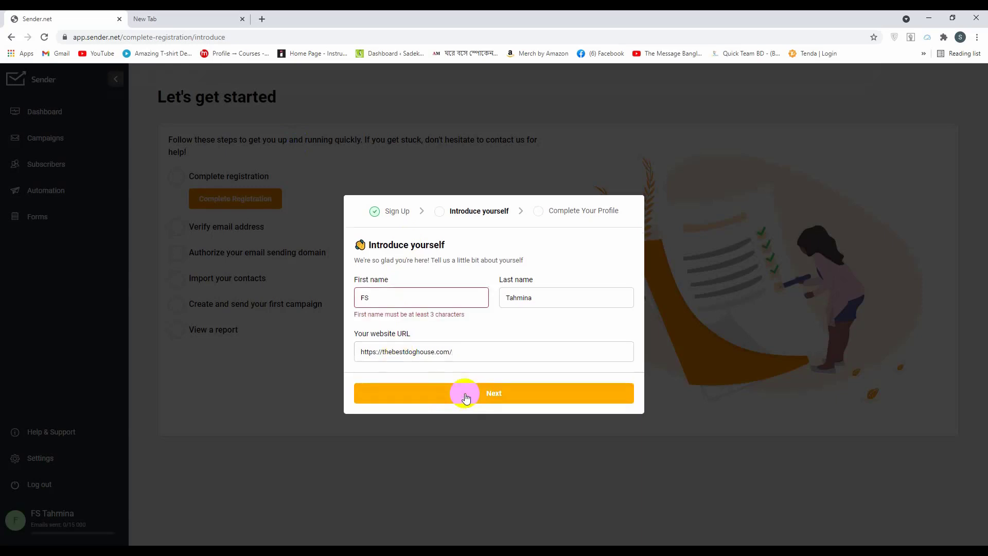
click(399, 300)
drag(398, 298, 338, 302)
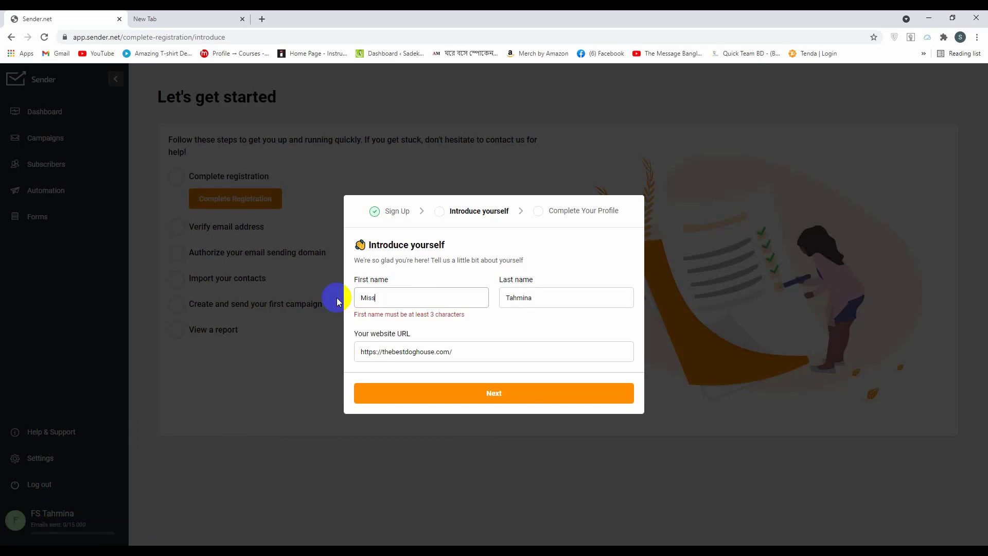
click(458, 397)
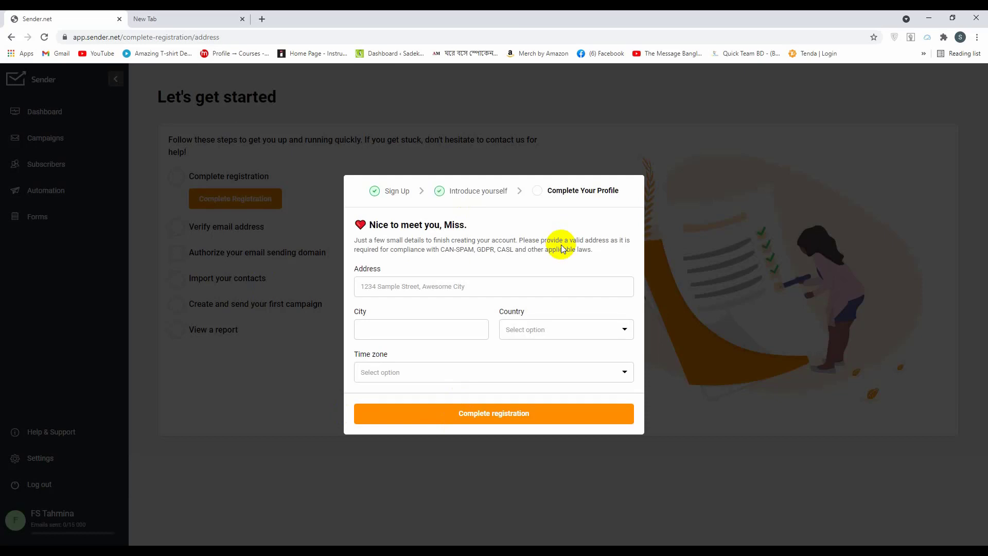
Enter address, city, country and Bangladesh time zone, then complete the Sender registration
click(399, 283)
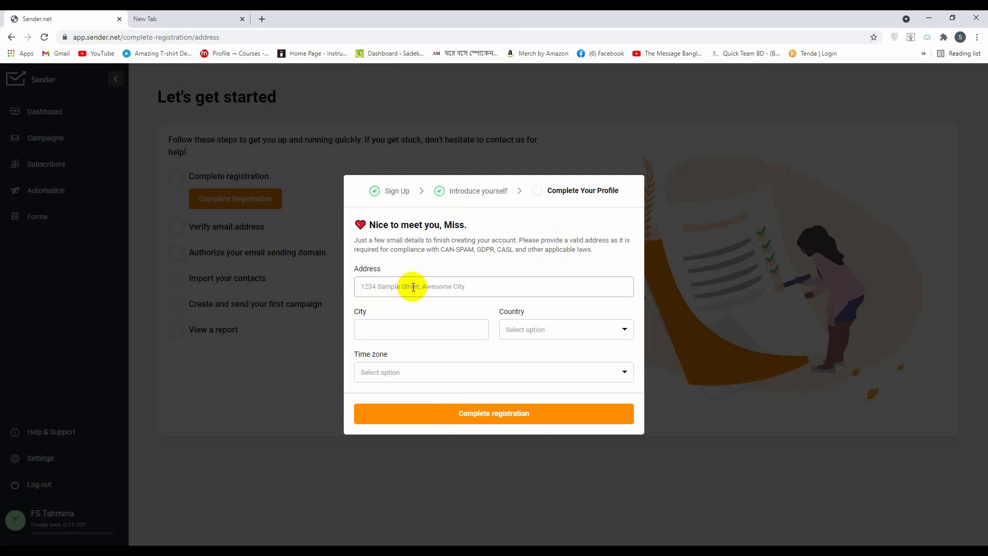
click(487, 471)
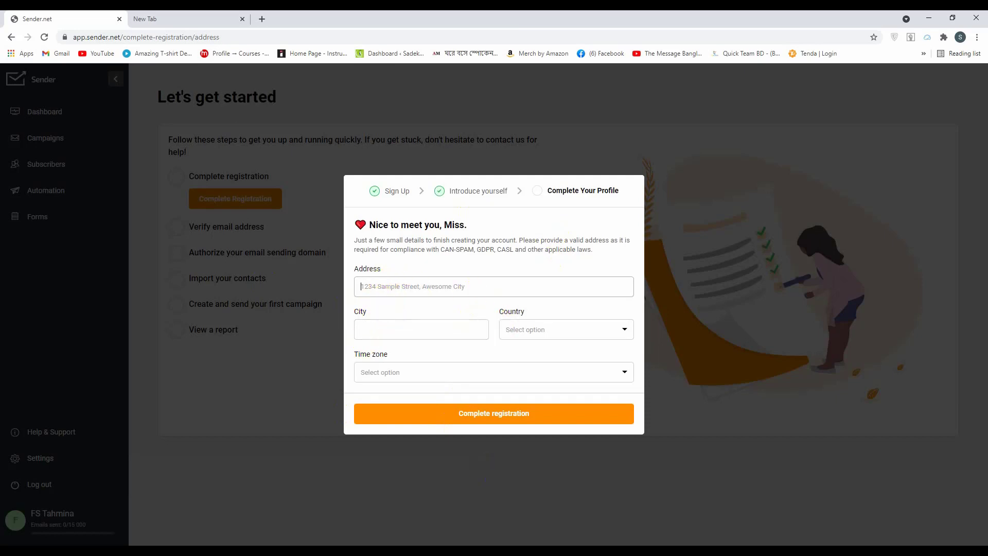
click(446, 533)
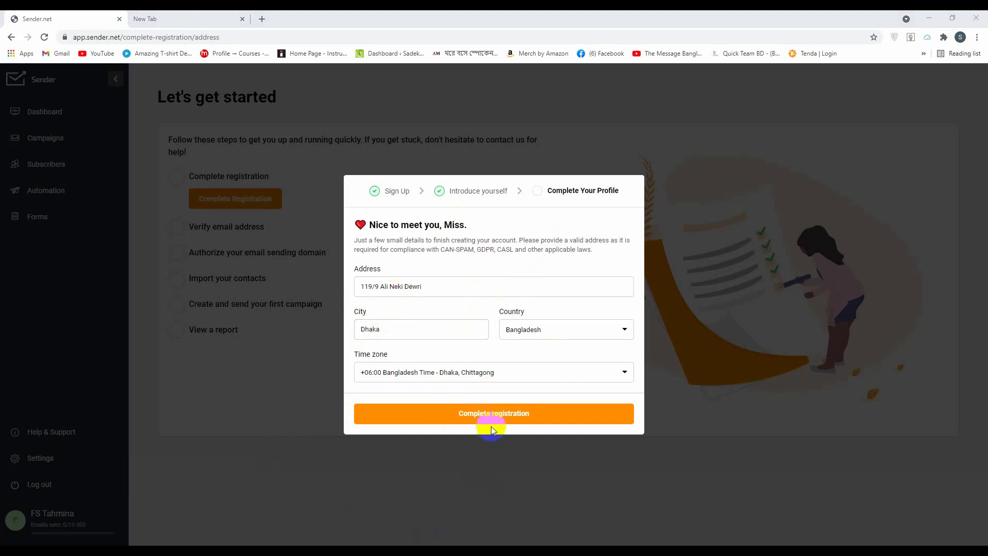
click(506, 416)
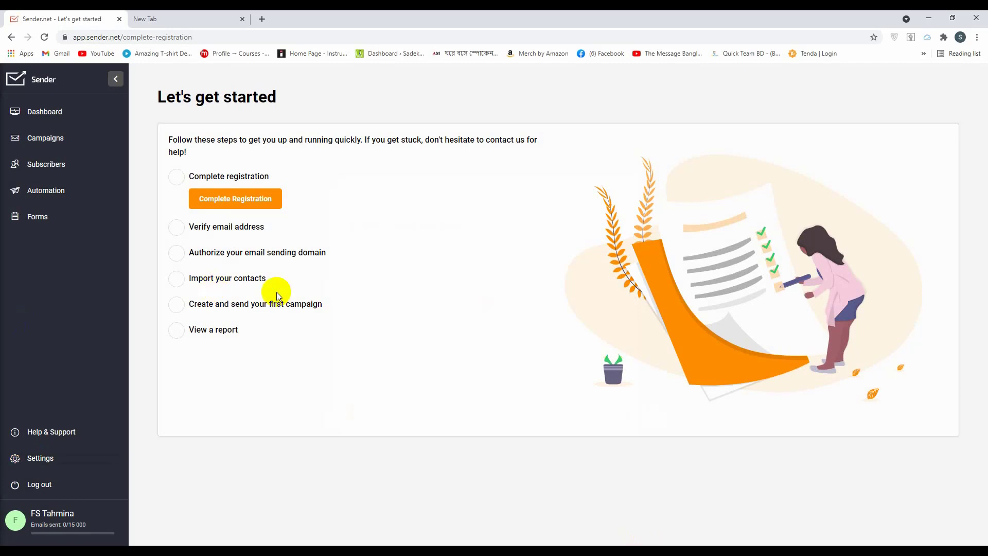
click(253, 196)
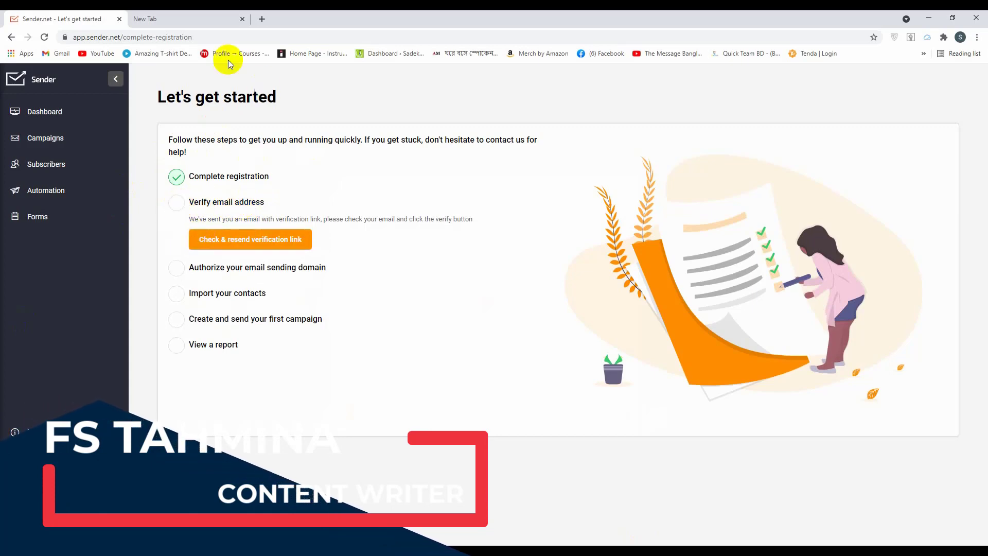
Switch Google to the other signed-in account and open Gmail from a gmail search
click(172, 19)
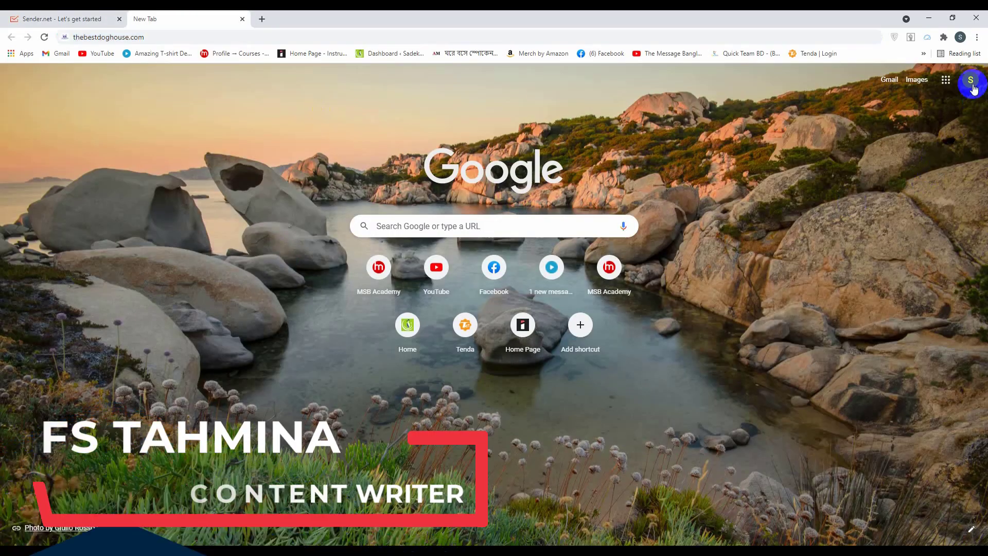
click(970, 79)
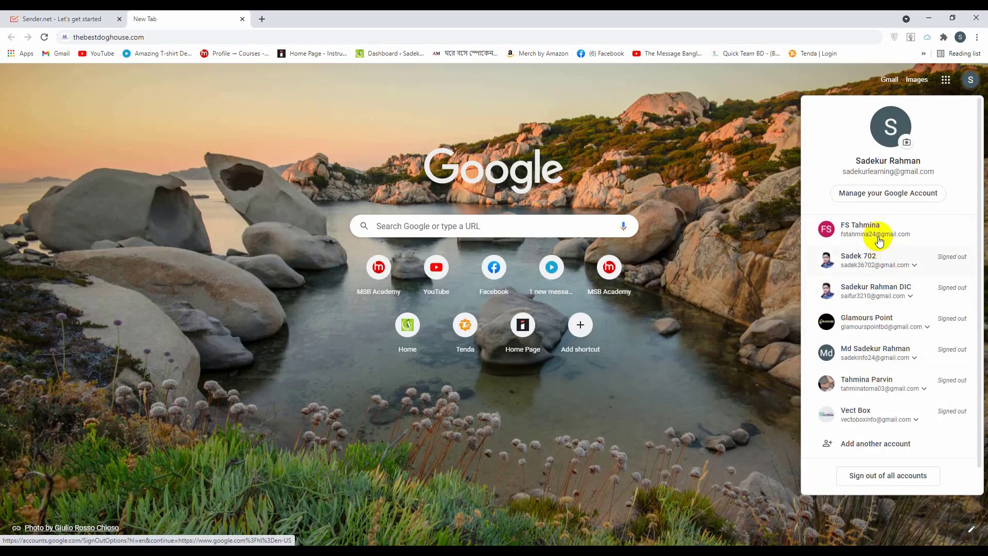
click(875, 233)
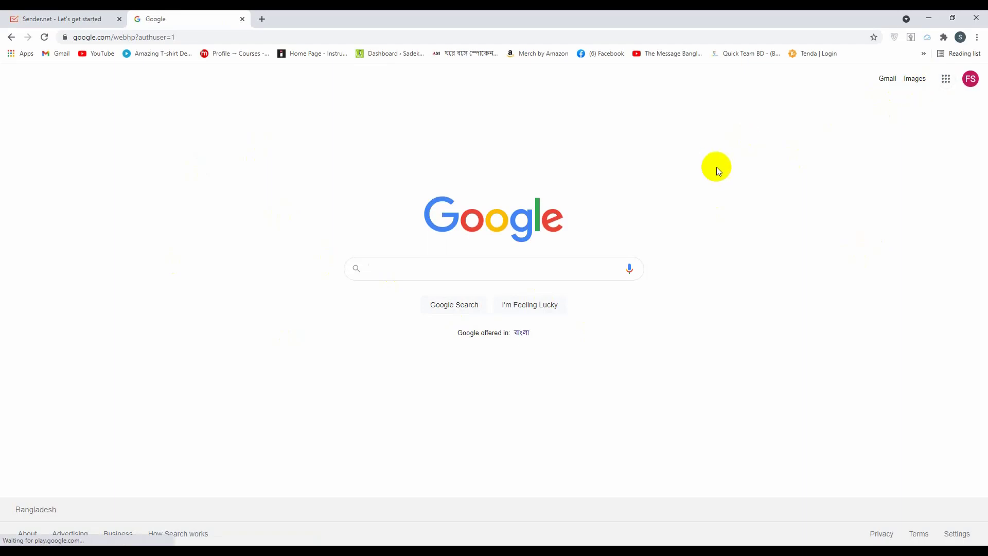
text(gmail)
key(Return)
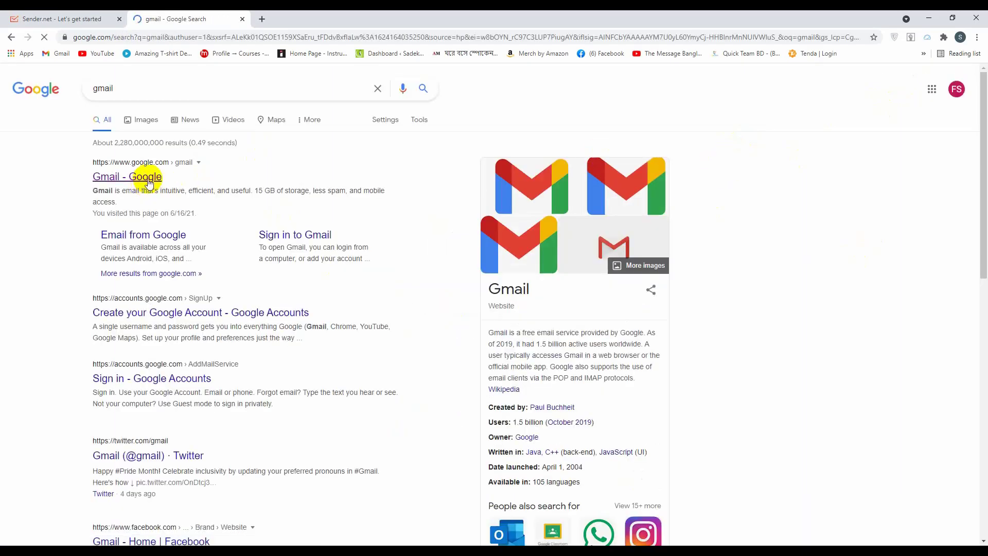
click(147, 178)
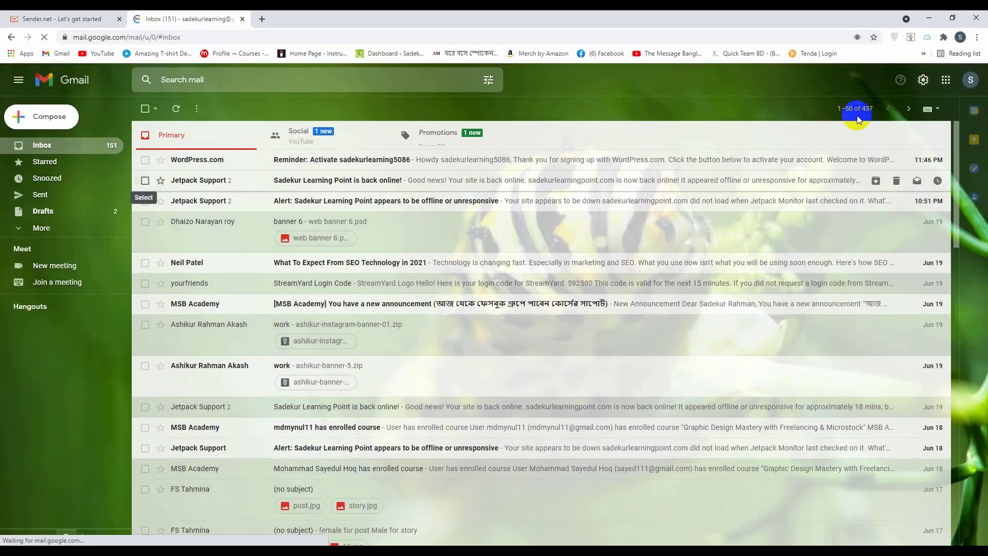
Use the second account's inbox to open Sender's message and verify the email address
click(970, 79)
click(890, 224)
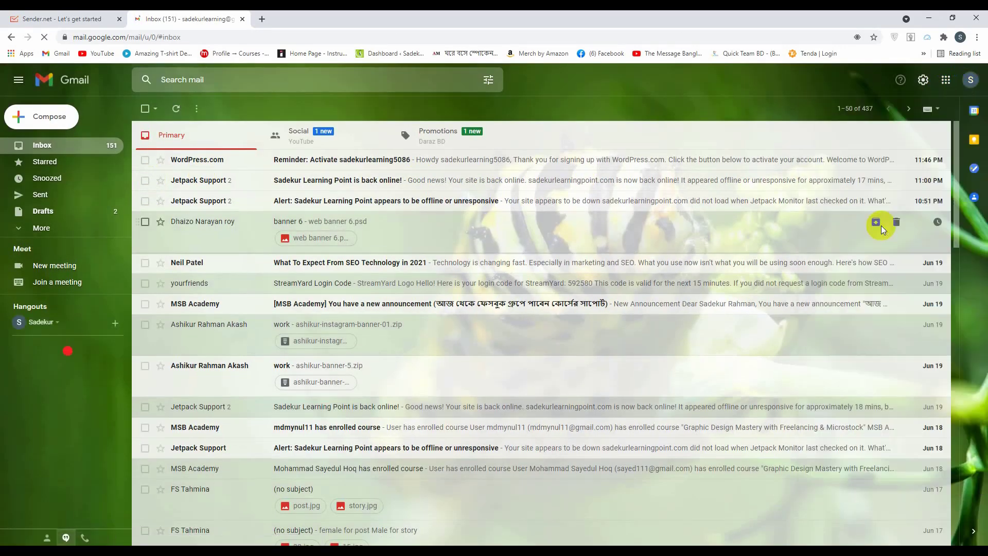
click(243, 19)
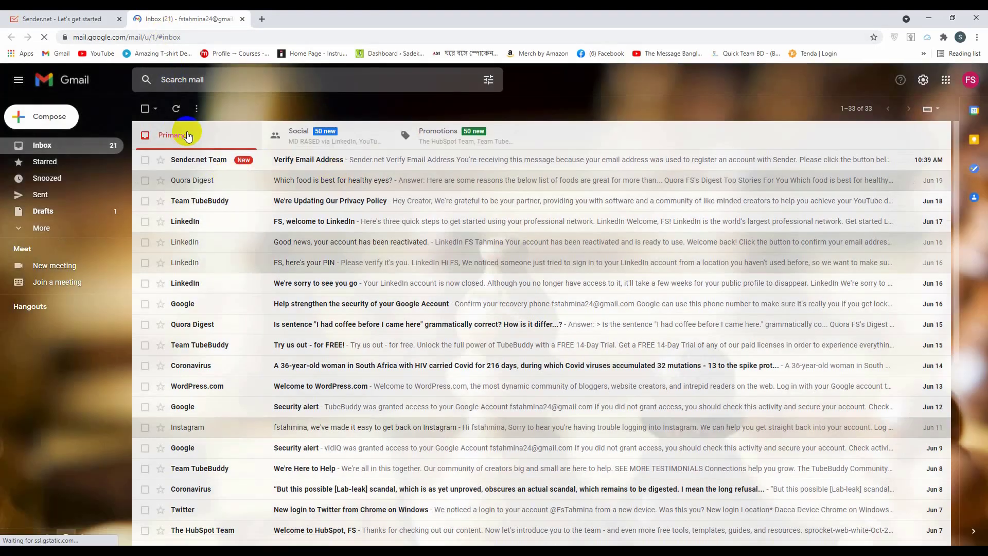
click(310, 164)
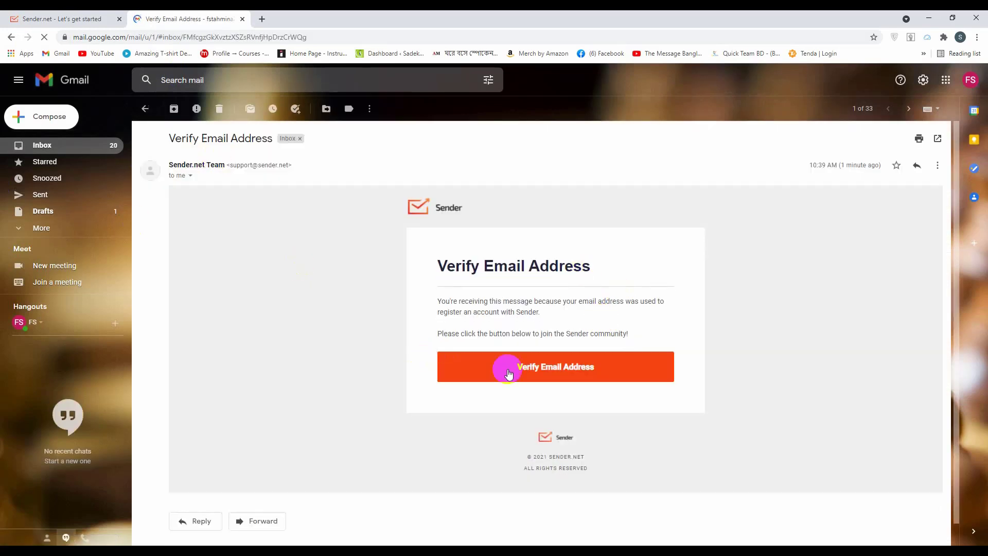
click(550, 369)
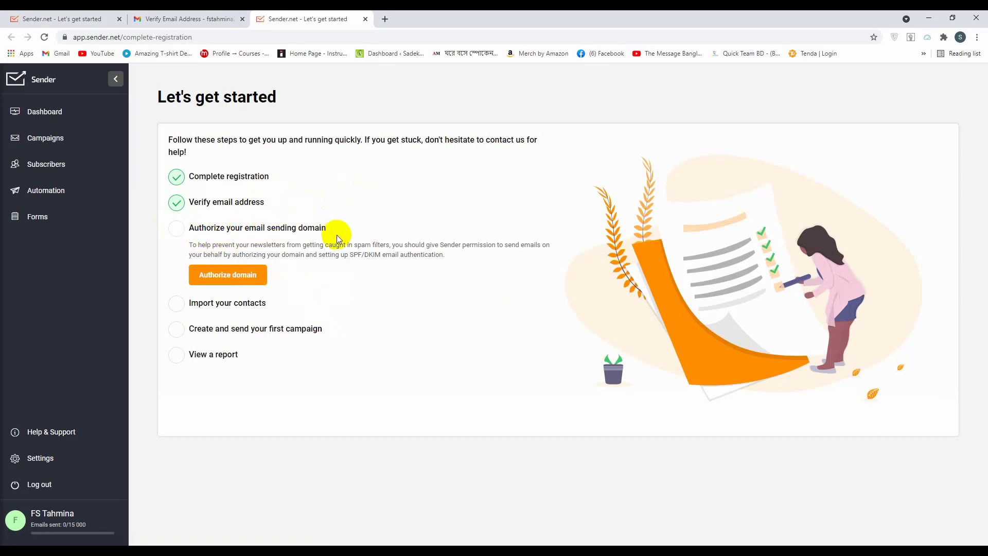
click(265, 275)
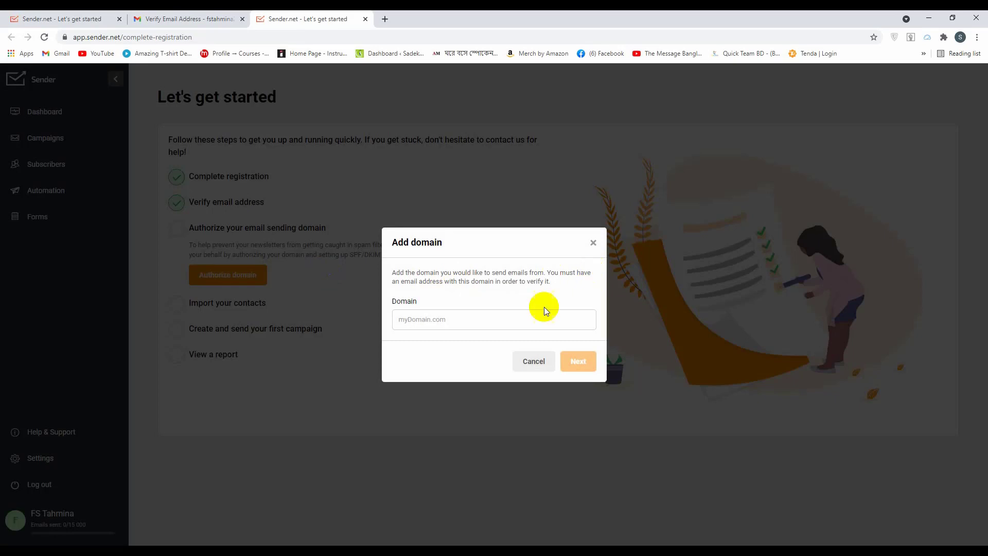
click(463, 319)
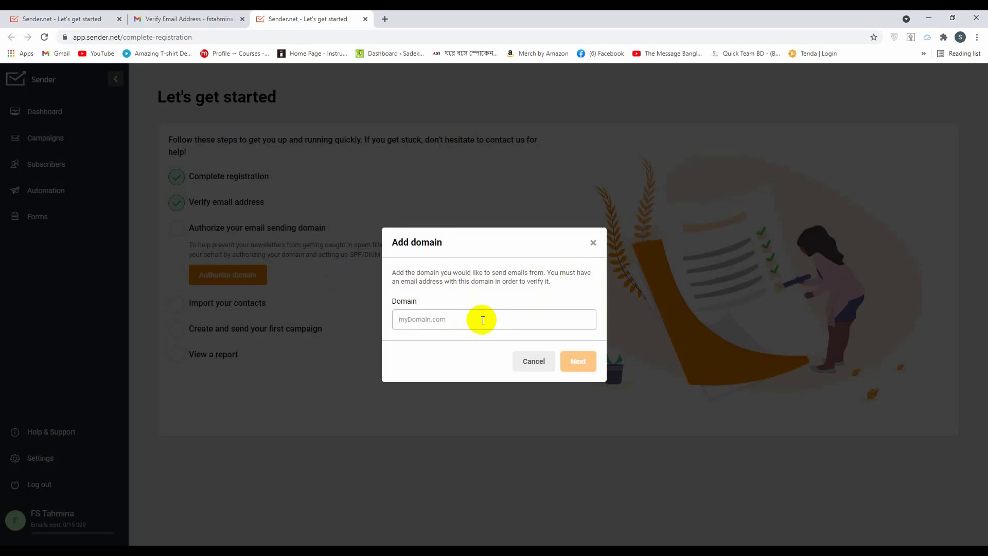
click(498, 316)
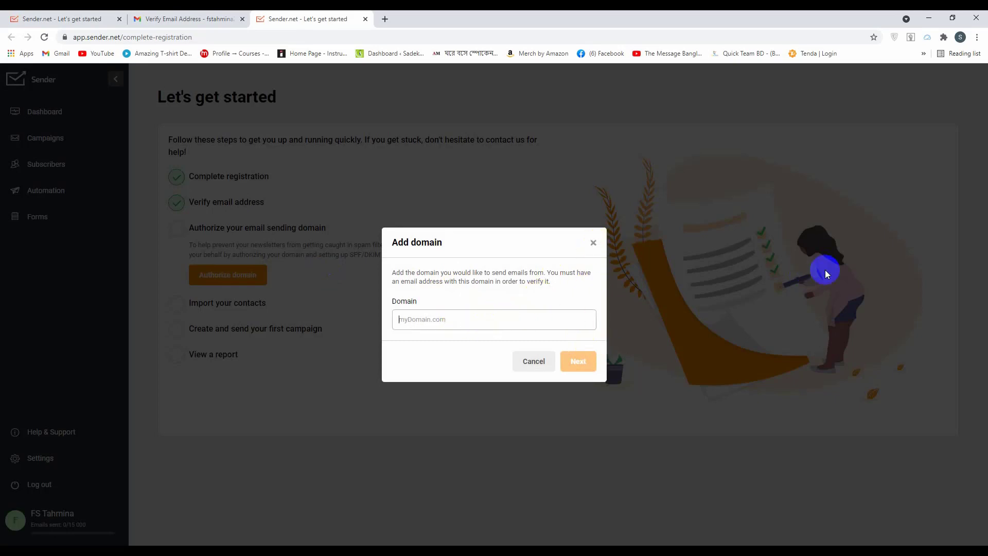
text(https://thebestdoghouse.com/)
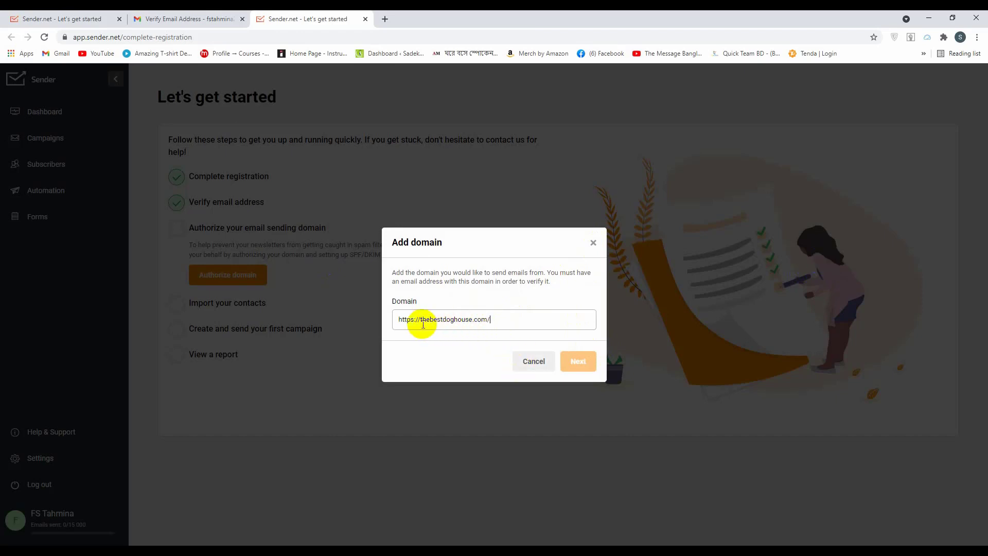
drag(419, 319, 379, 327)
key(BackSpace)
click(469, 319)
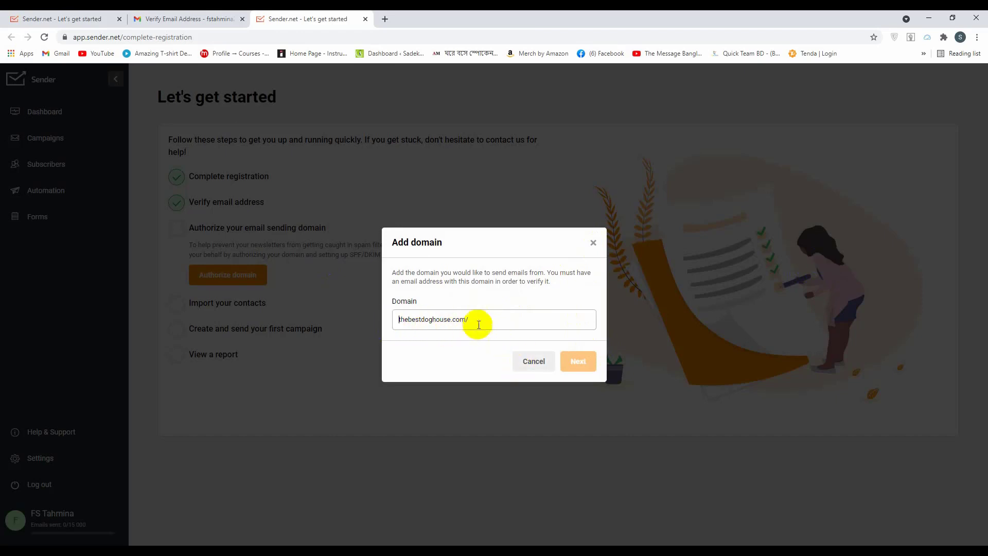
key(BackSpace)
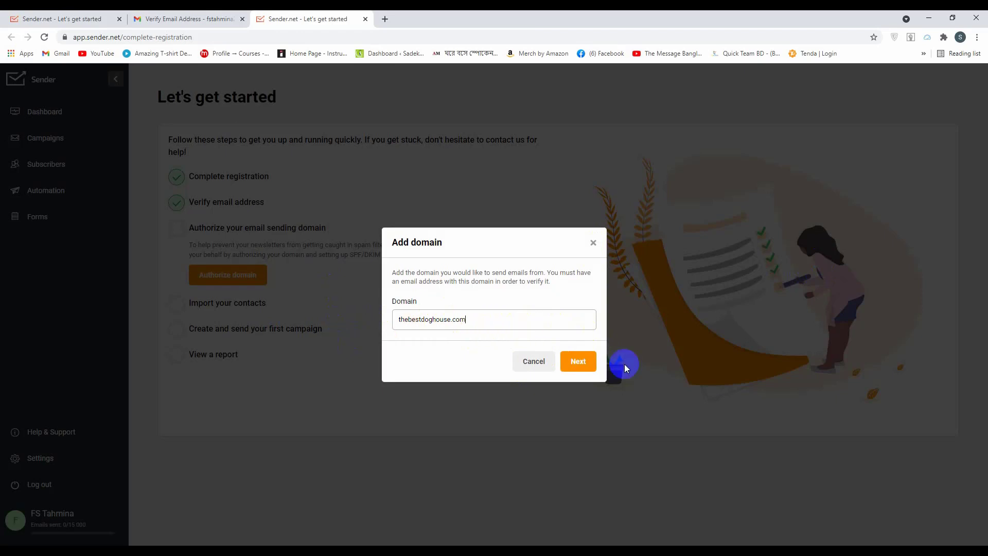
click(578, 364)
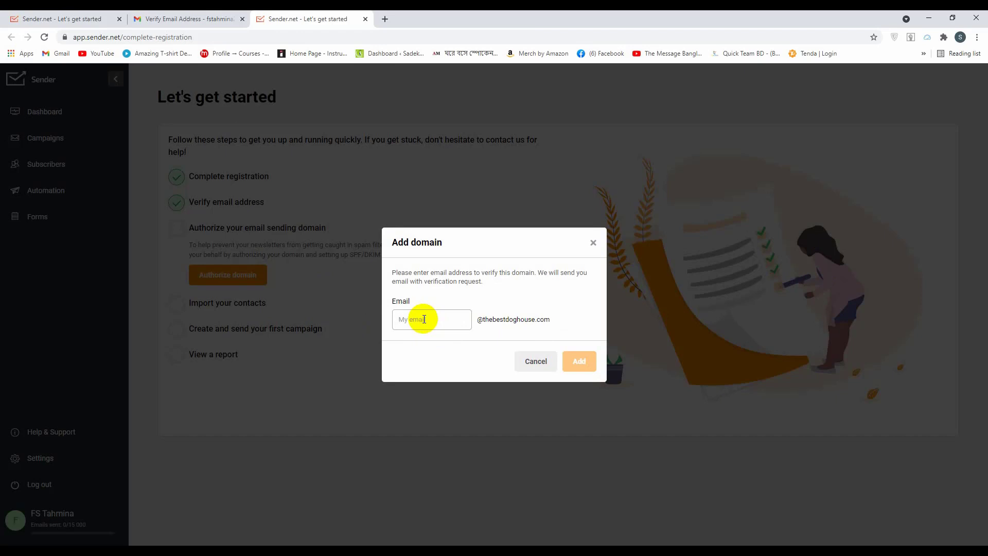
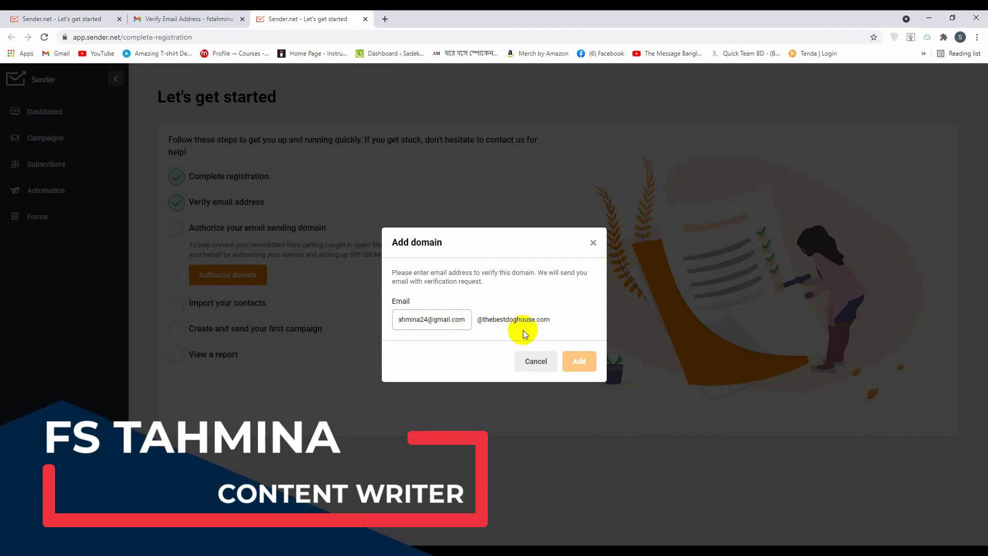
double_click(450, 319)
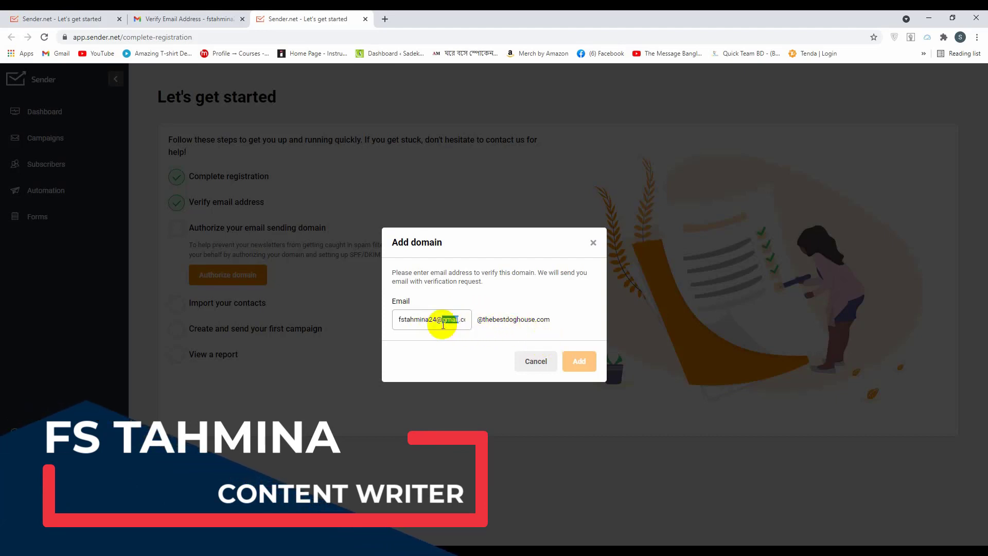
click(452, 318)
drag(472, 319, 562, 316)
key(ctrl+c)
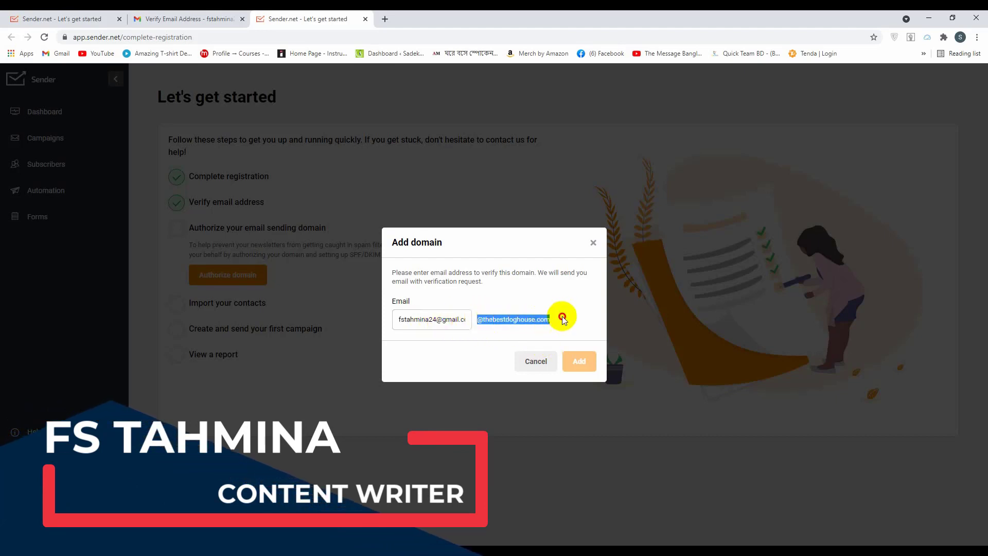
triple_click(429, 322)
key(ctrl+v)
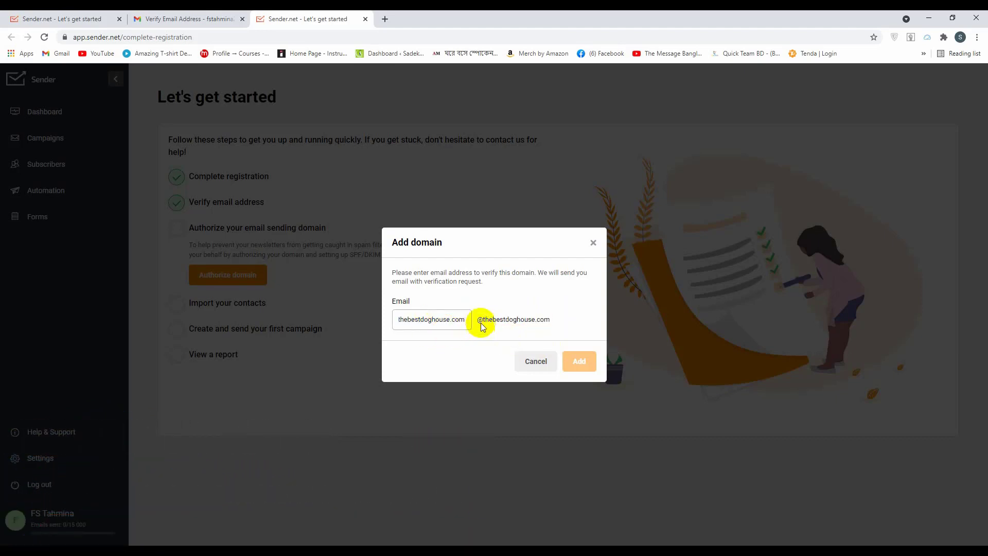
click(480, 323)
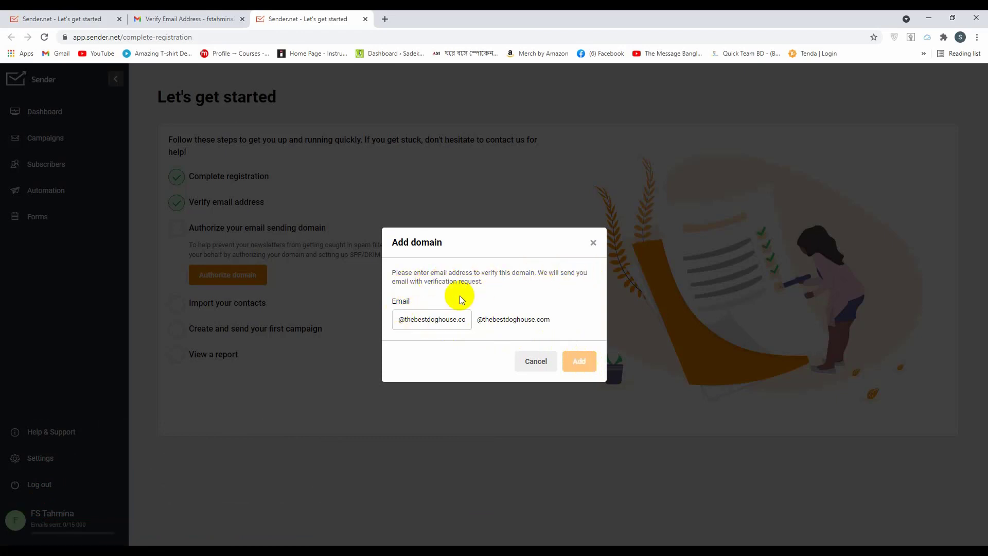
triple_click(457, 319)
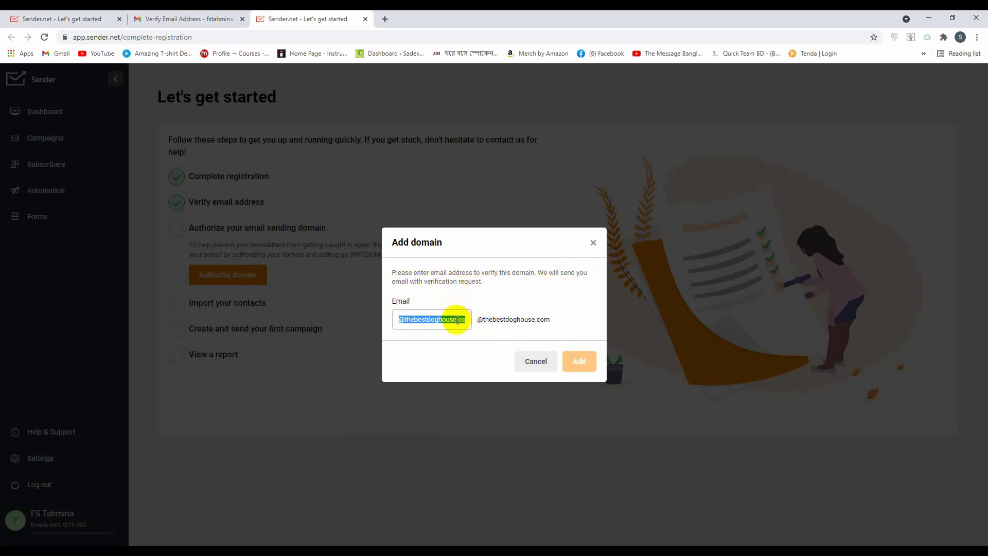
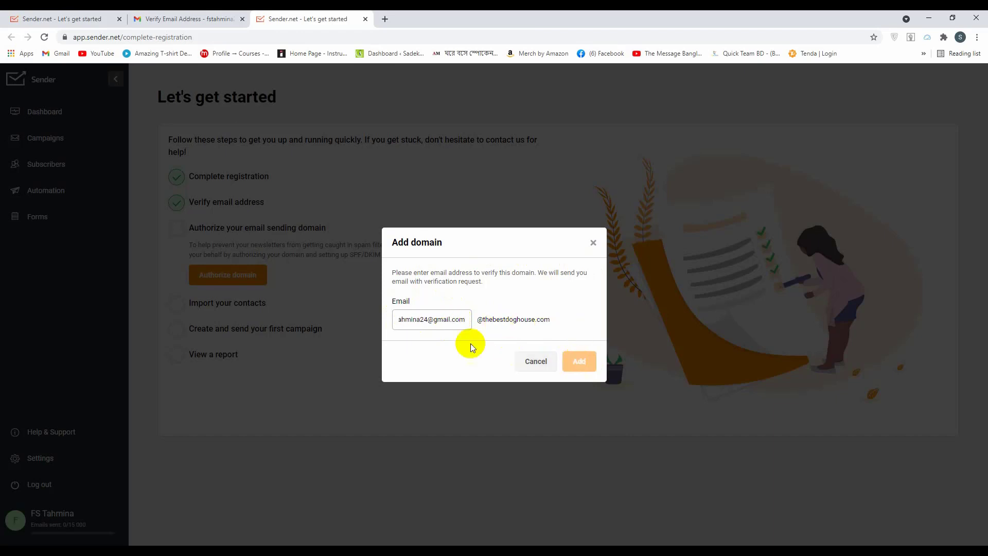
drag(493, 319, 555, 316)
click(539, 365)
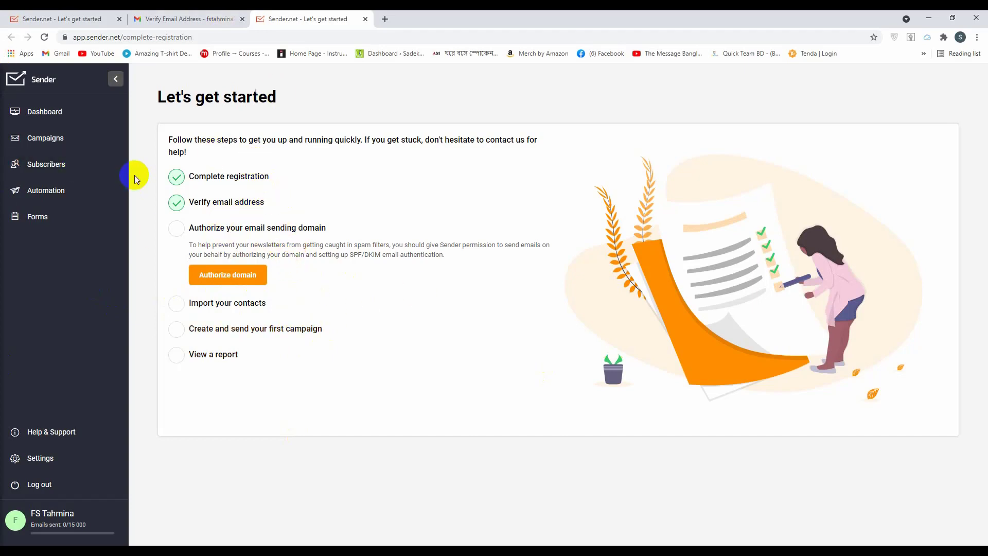
Browse Sender's dashboard and forms sections, then open the account settings
click(71, 120)
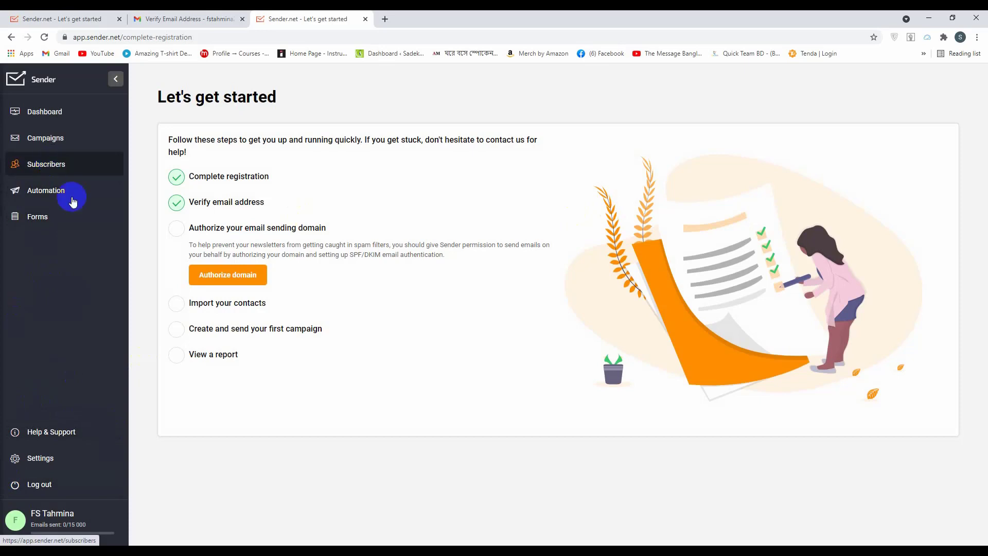
click(49, 215)
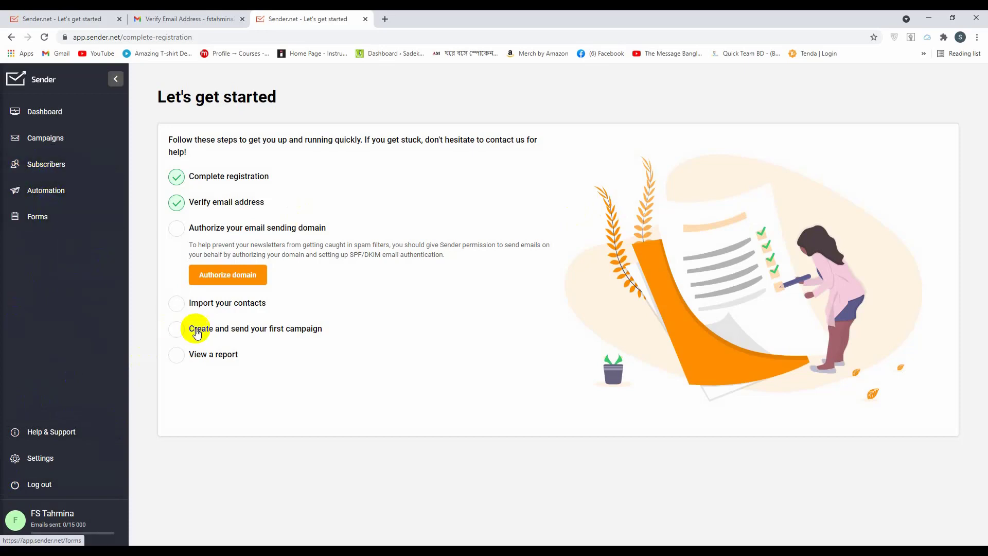
click(52, 459)
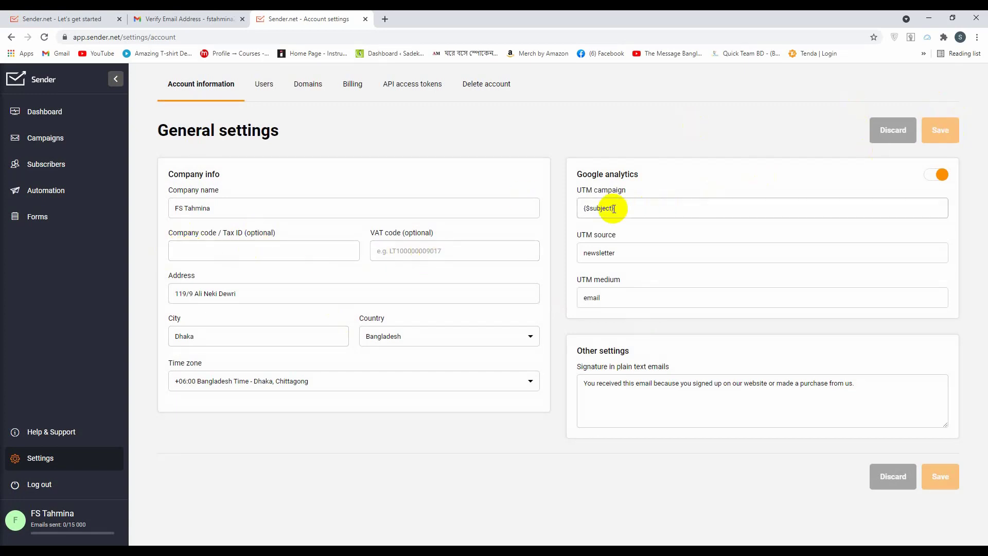
click(73, 287)
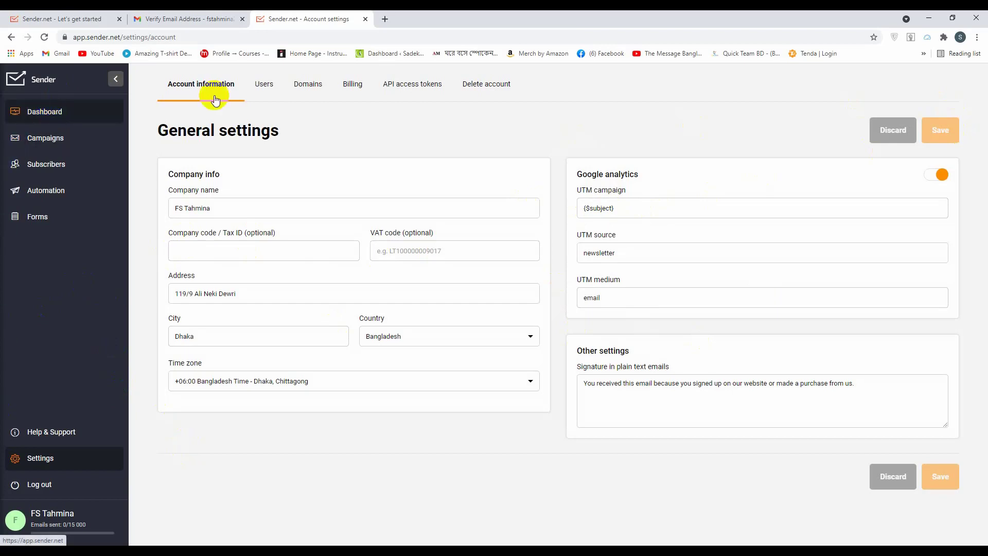
Review the Users, Domains and Billing tabs, noting the Free Forever 2 500-subscriber limit
click(266, 82)
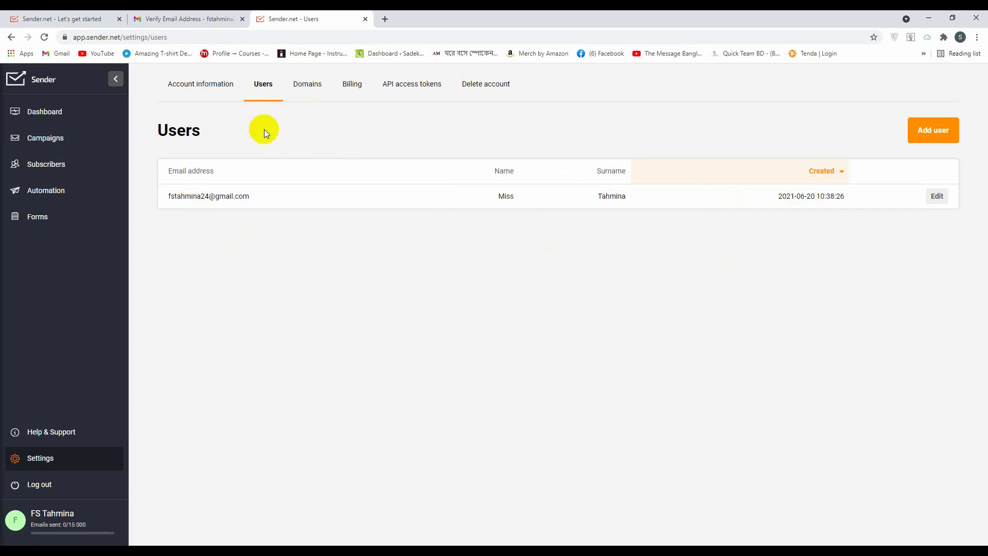
click(307, 83)
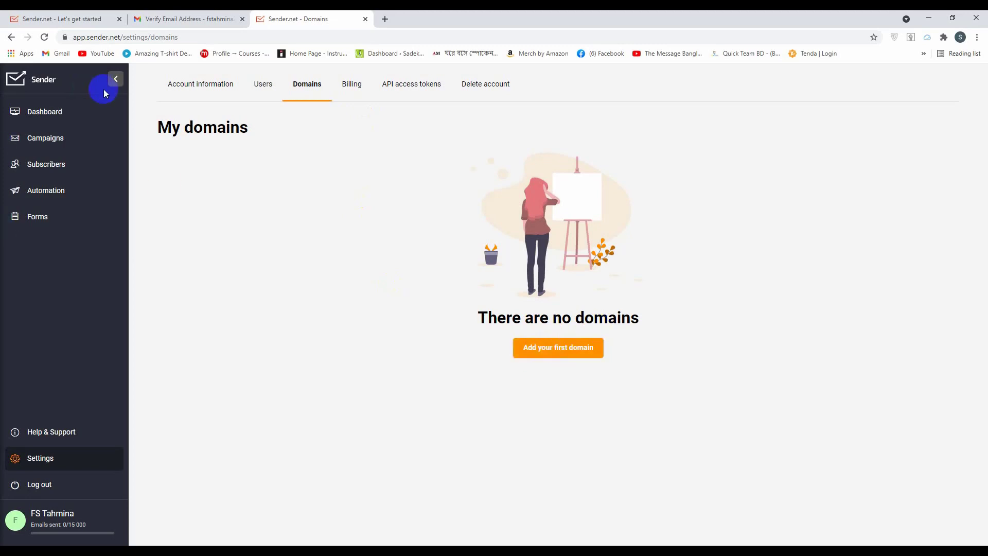
click(352, 85)
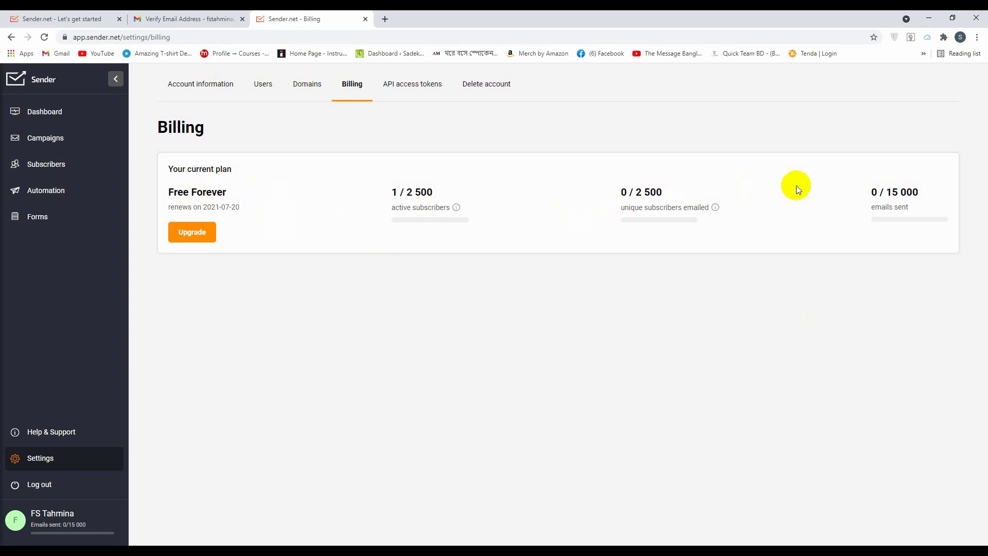
drag(405, 193, 444, 185)
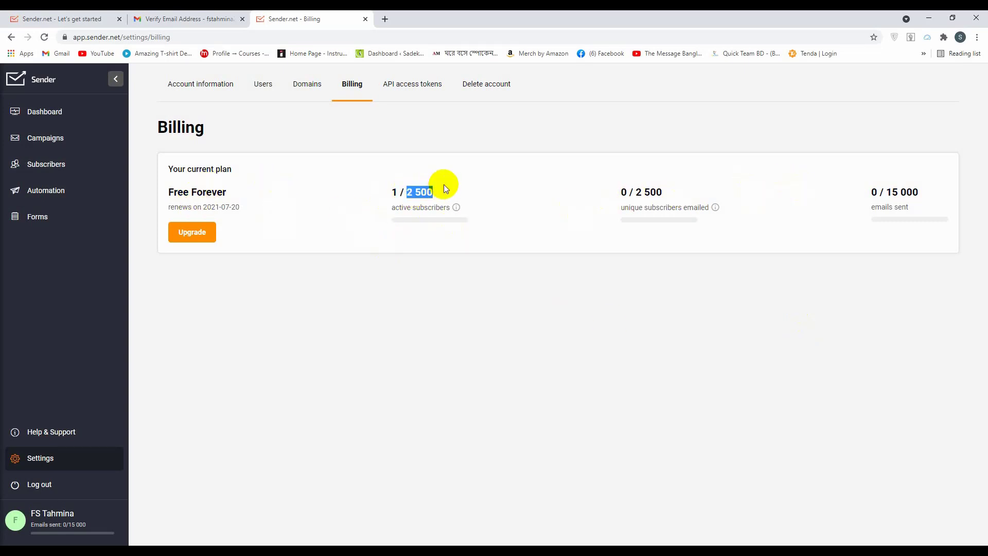
click(503, 167)
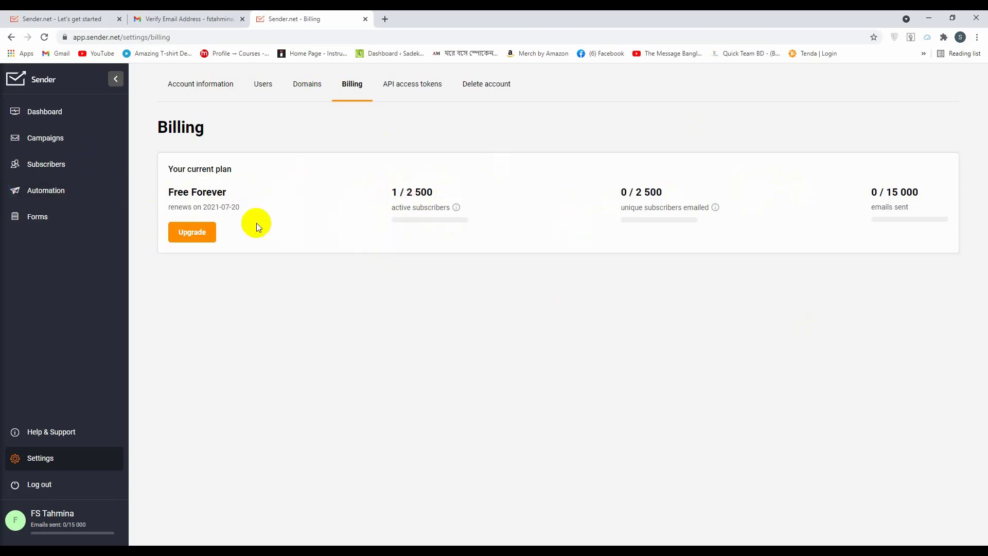
click(186, 234)
Close Billing, open Sender's Import subscribers from file page, and open a new browser tab
key(ctrl+w)
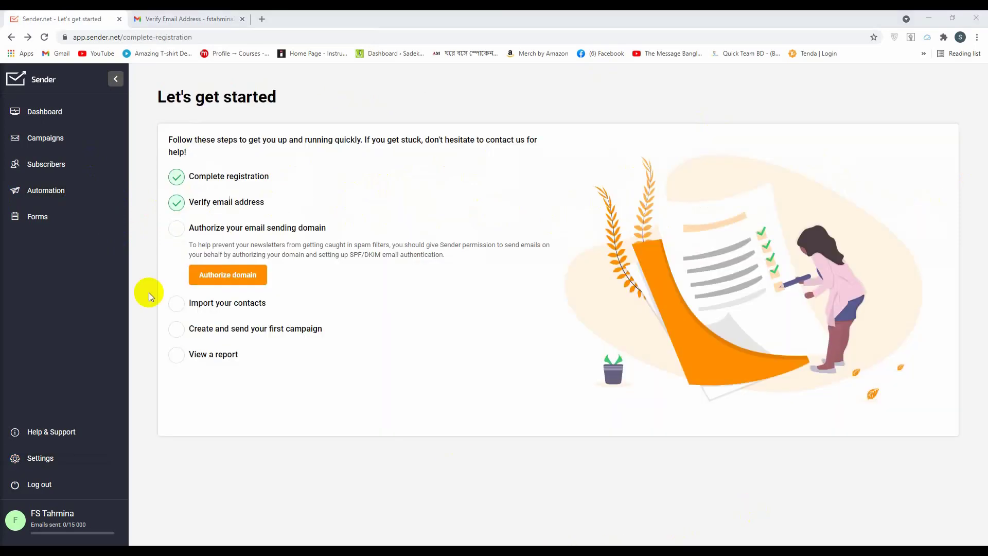
click(199, 260)
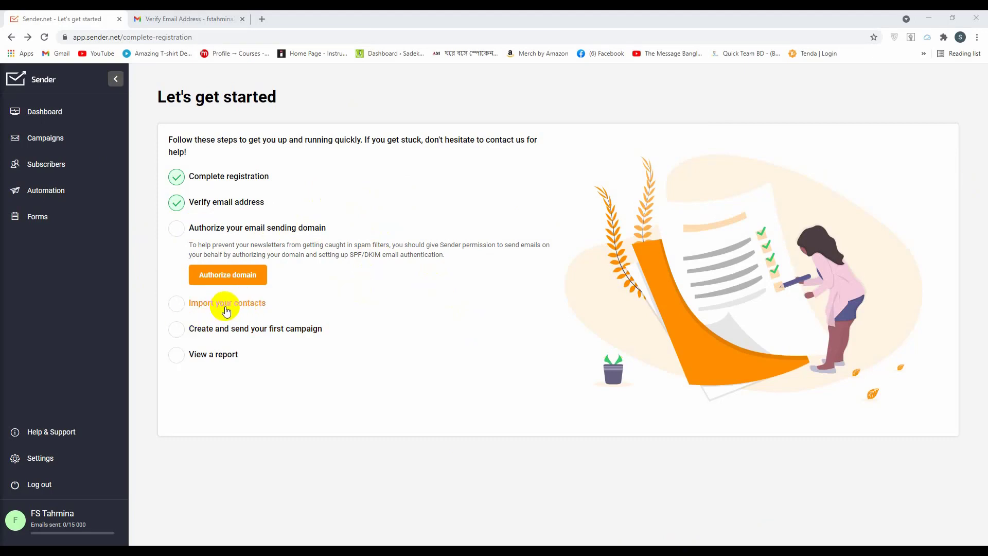
click(226, 308)
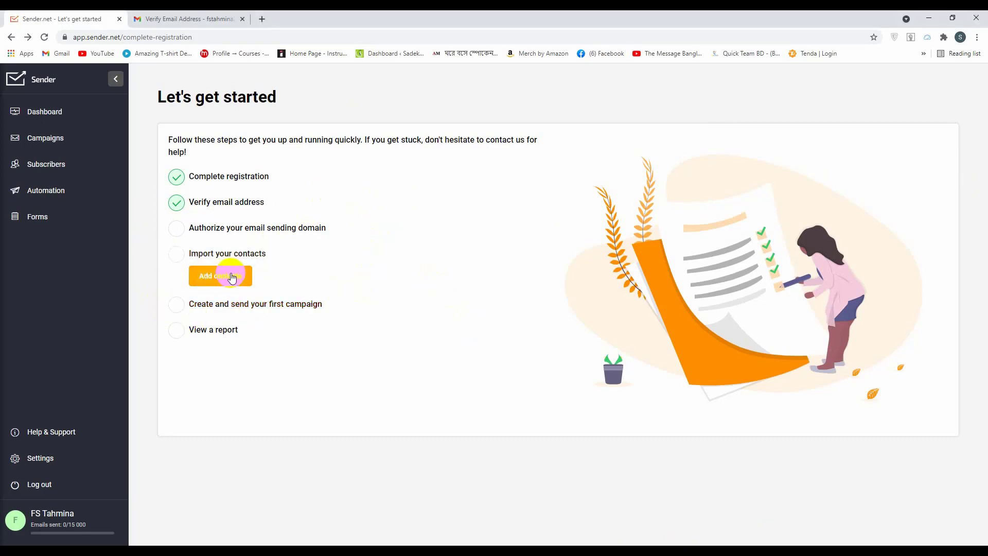
click(231, 278)
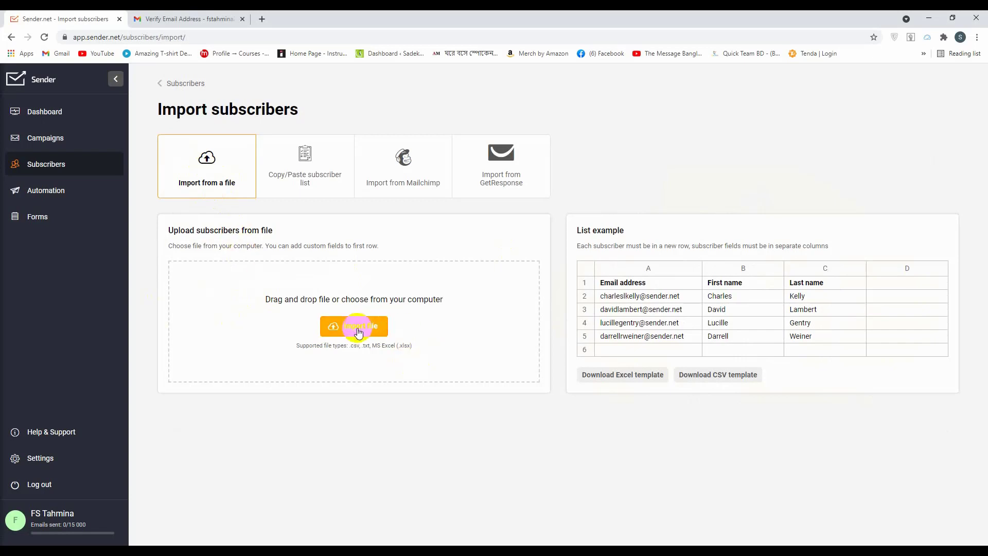
click(383, 330)
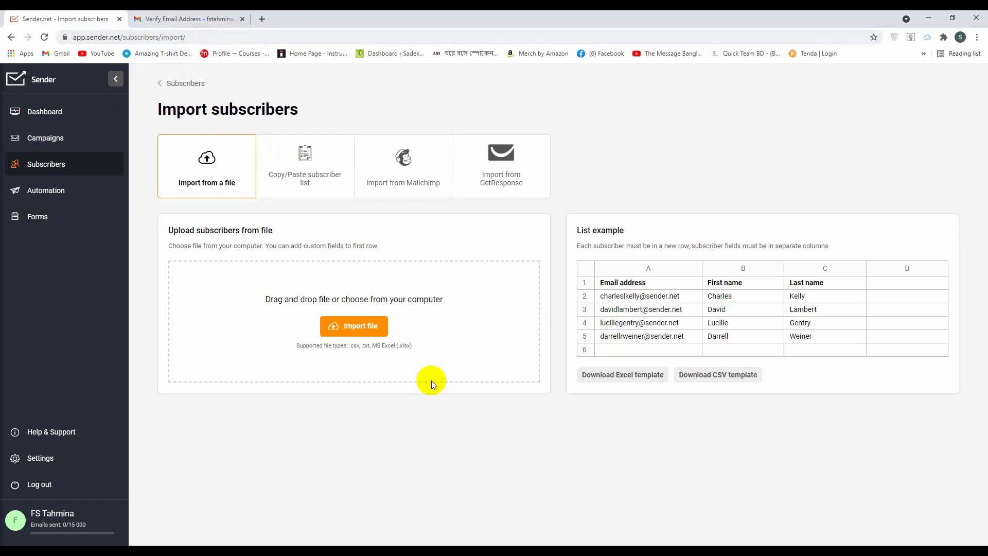
click(259, 21)
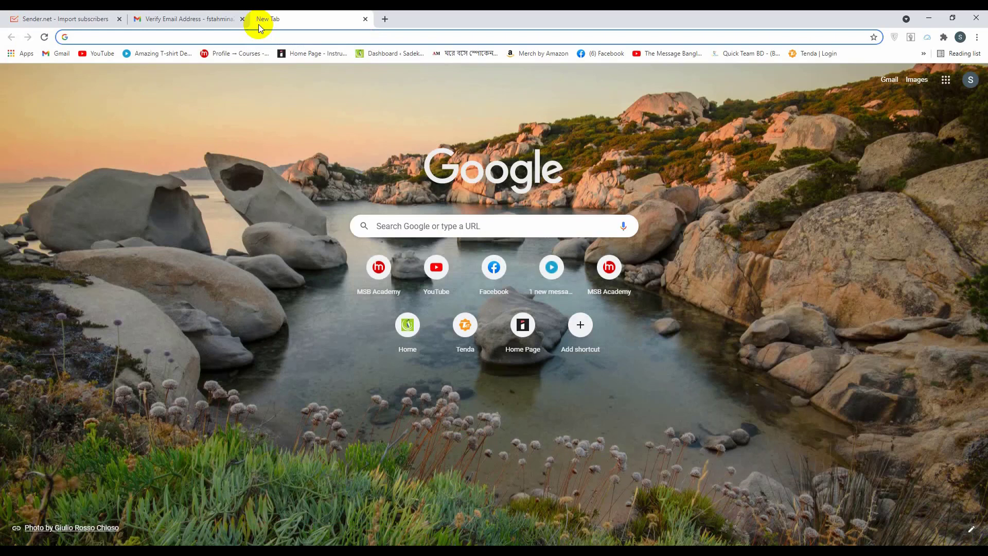
text(")
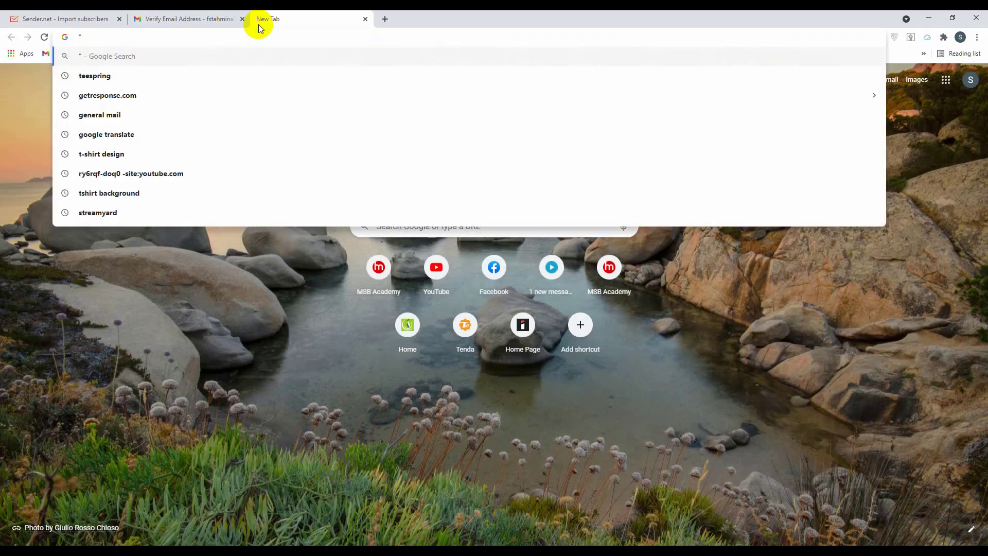
text(@)
text(gnmai)
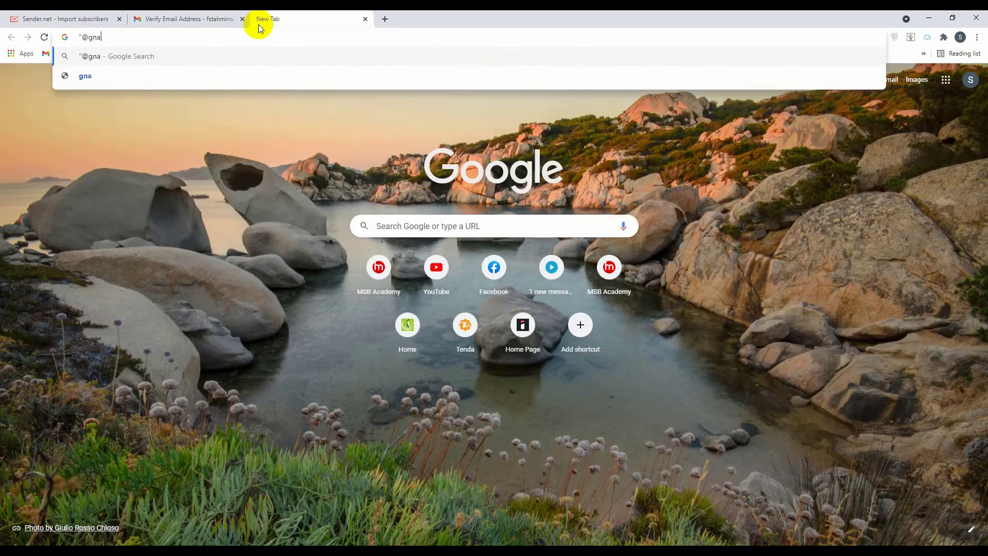
key(BackSpace)
key(BackSpace)
key(BackSpace)
key(BackSpace)
text(mail)
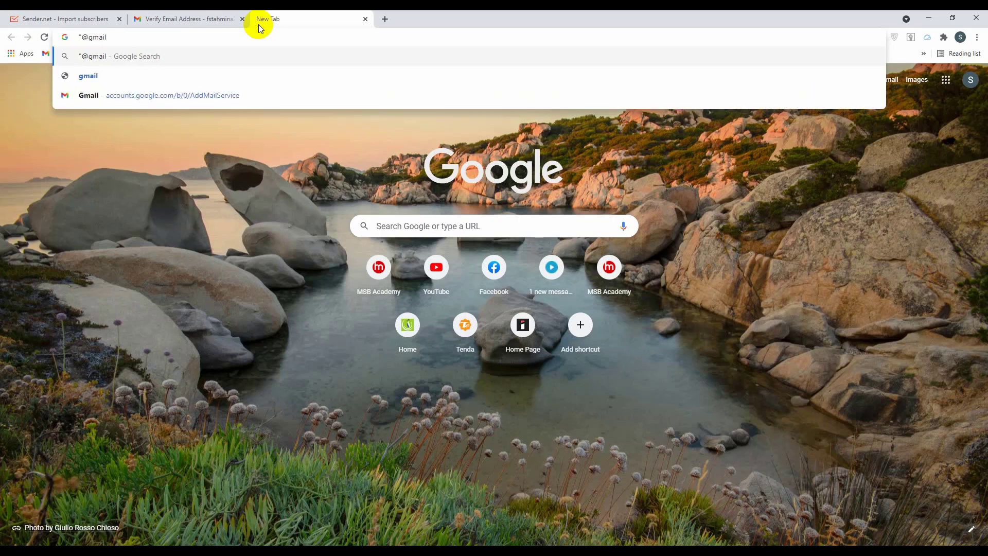
text(.com)
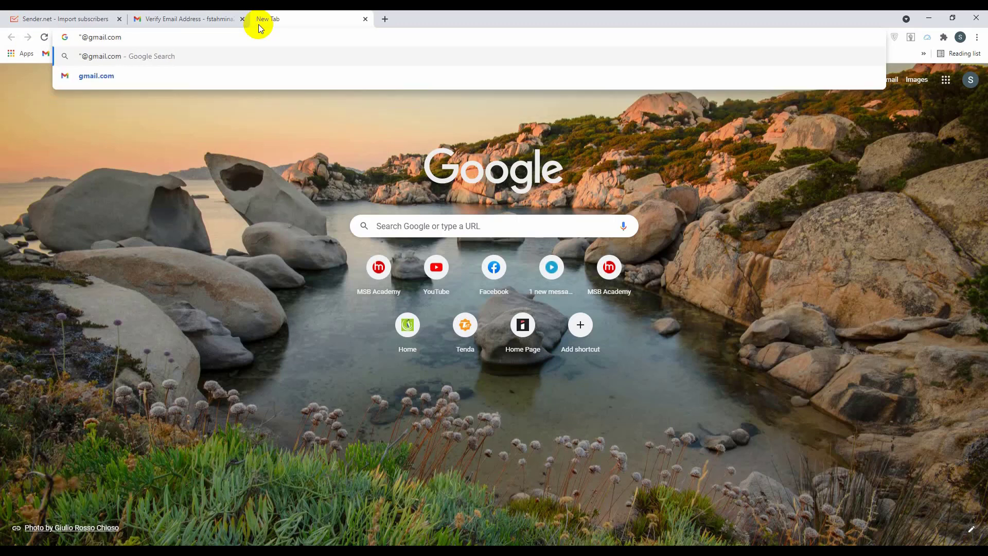
text(")
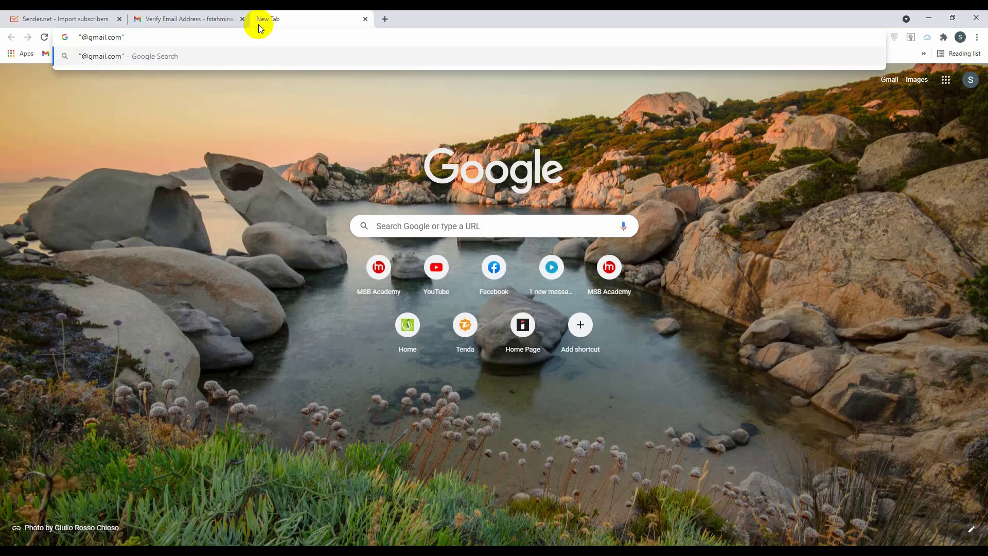
text( "usa" ")
text(doctor)
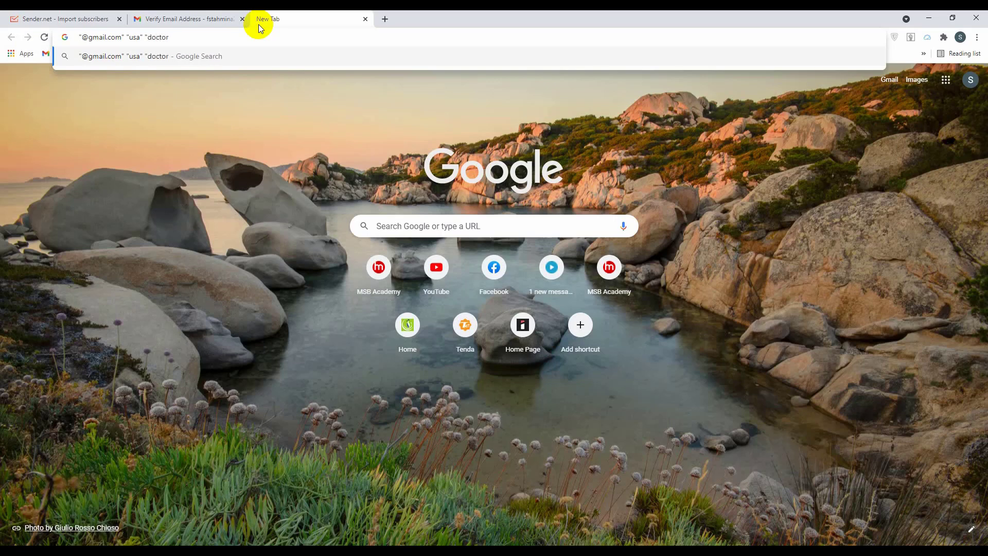
key(BackSpace)
key(BackSpace)
key(BackSpace)
key(BackSpace)
key(BackSpace)
key(BackSpace)
text(teache)
key(BackSpace)
key(BackSpace)
key(BackSpace)
key(BackSpace)
key(BackSpace)
key(BackSpace)
key(BackSpace)
text(graphic designe)
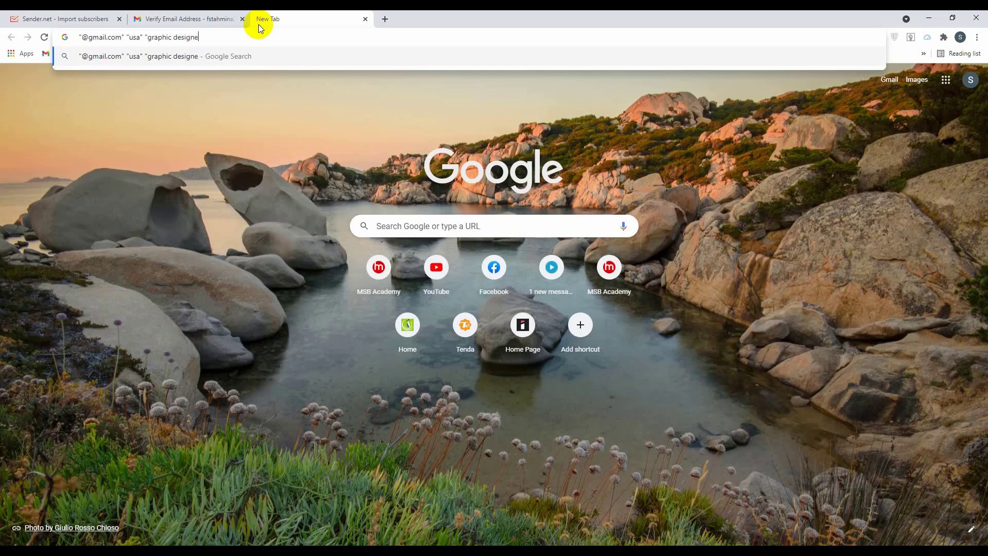
text(r")
Run the graphic designer search and inspect its Tools filters for time range and verbatim
key(Return)
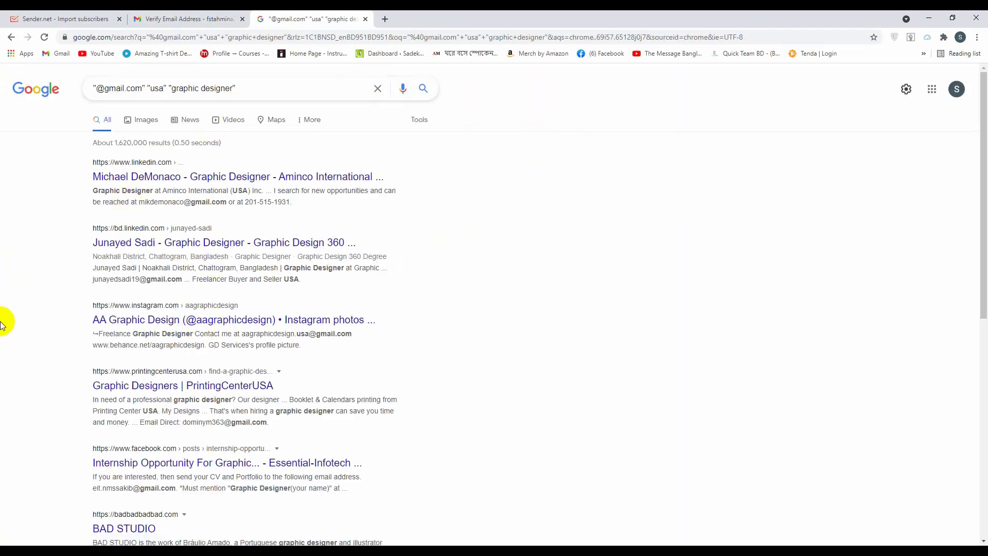
scroll(135, 402, down, 8)
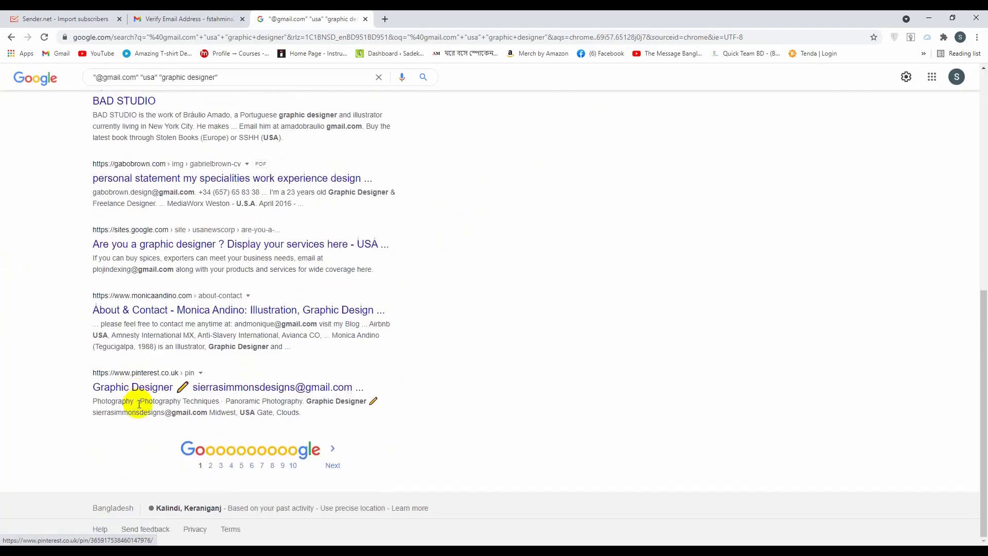
scroll(139, 404, up, 10)
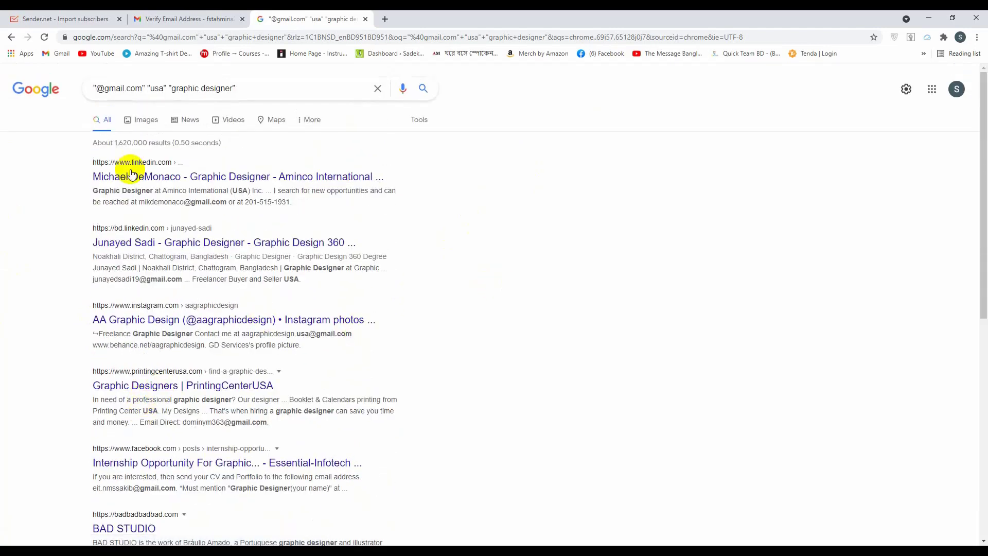
click(310, 120)
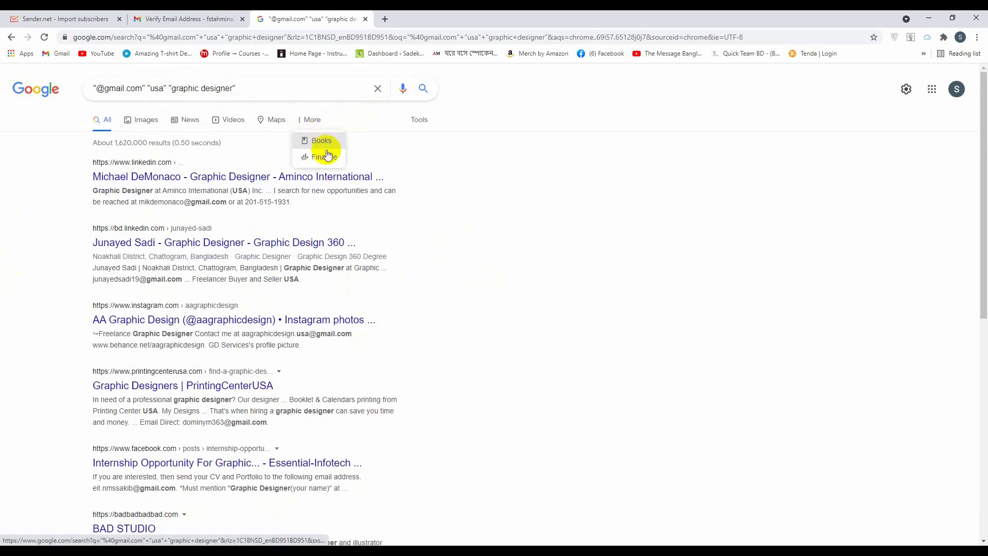
click(417, 120)
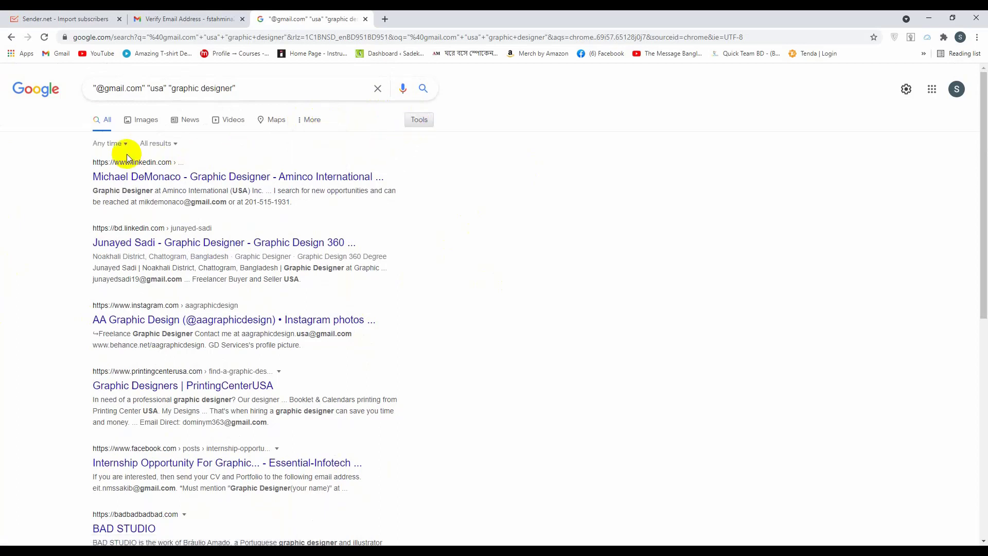
click(109, 145)
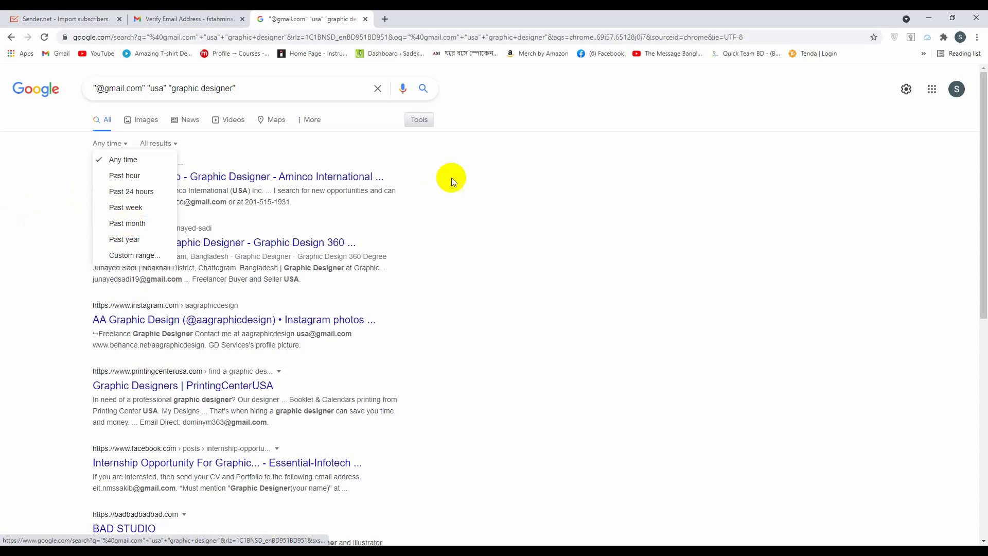
click(380, 194)
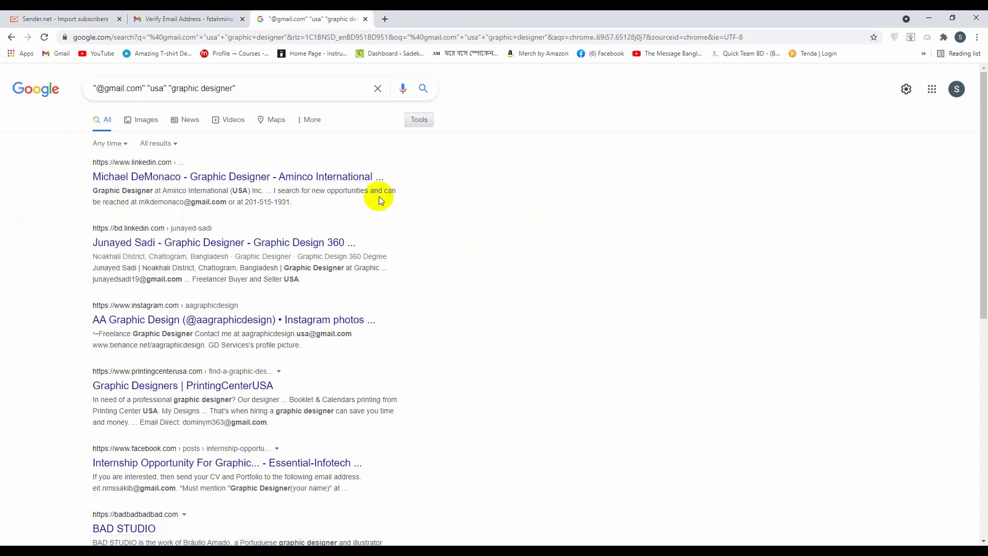
click(173, 144)
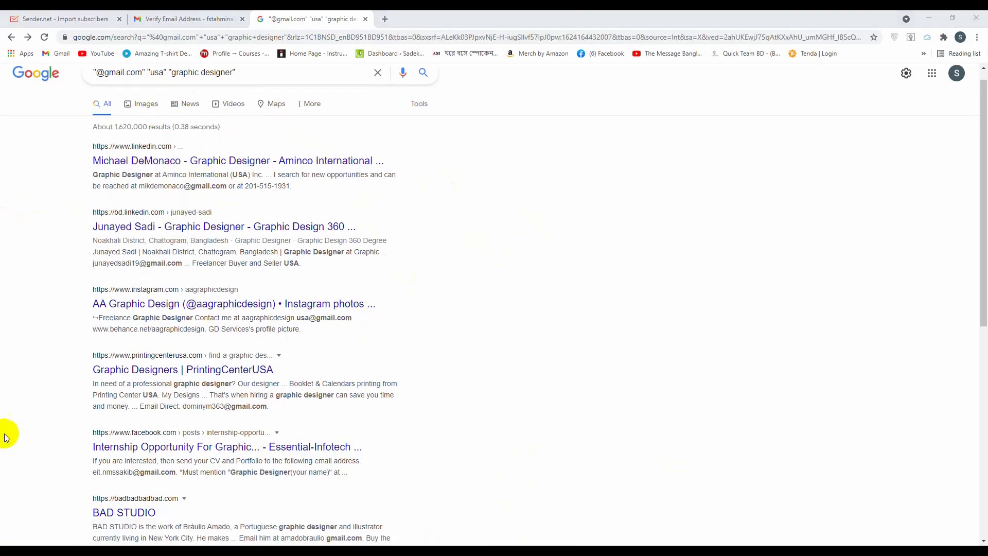
scroll(397, 302, down, 8)
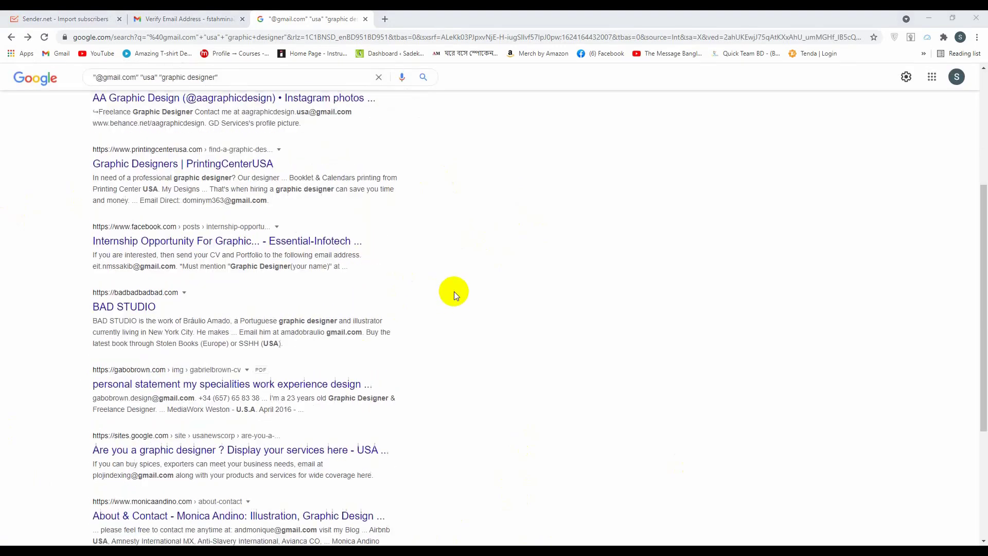
scroll(575, 343, up, 8)
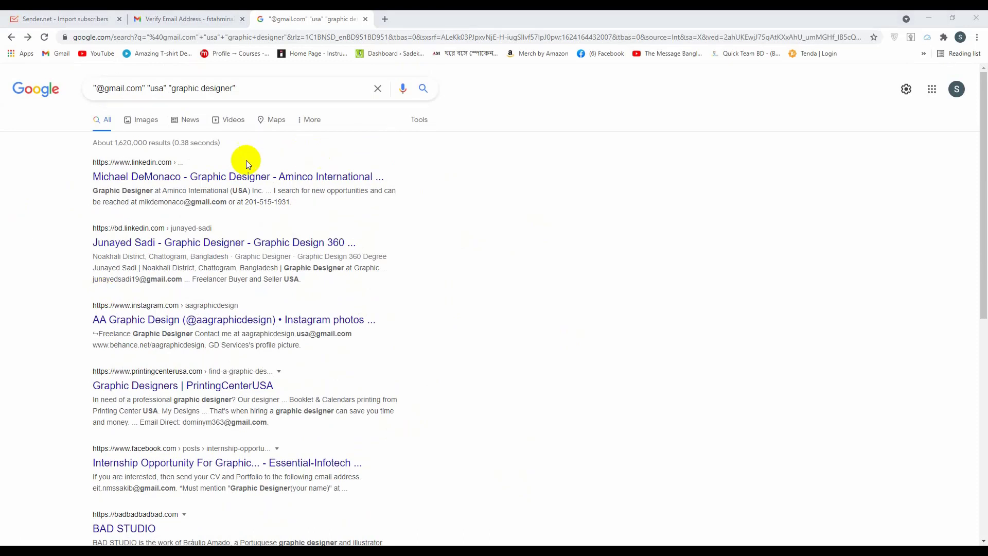
Save Google search settings with 100 results per page and pass the robot check
click(907, 96)
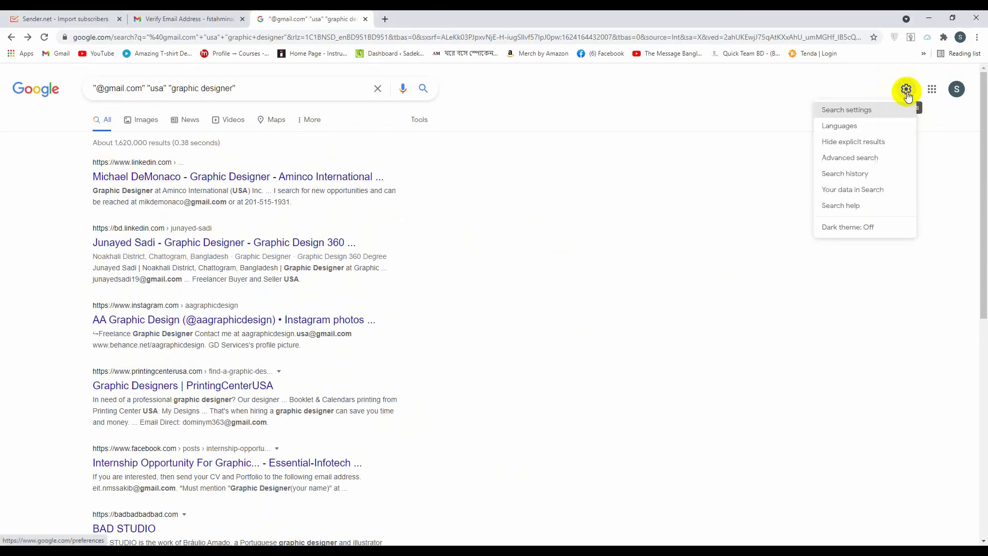
click(859, 112)
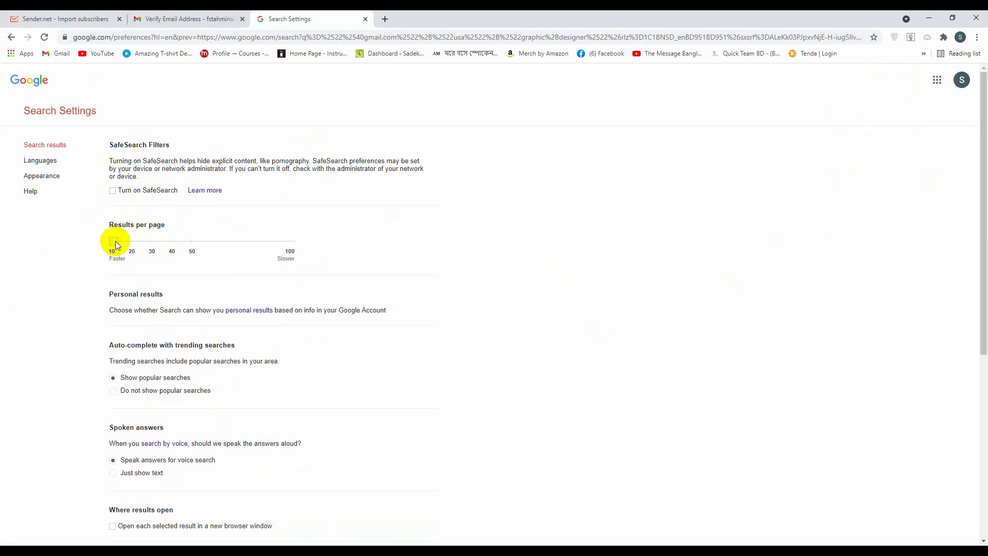
drag(116, 245, 257, 237)
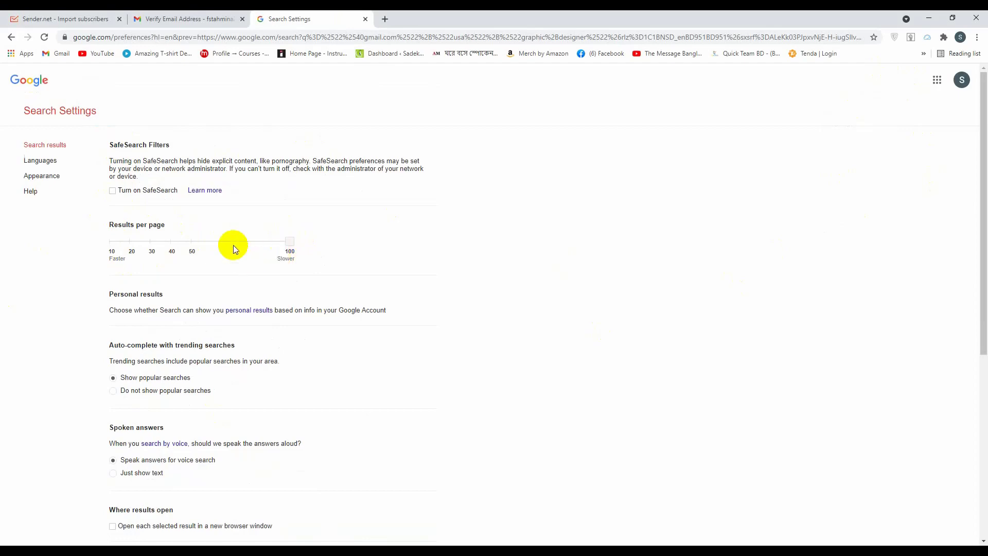
scroll(503, 357, down, 6)
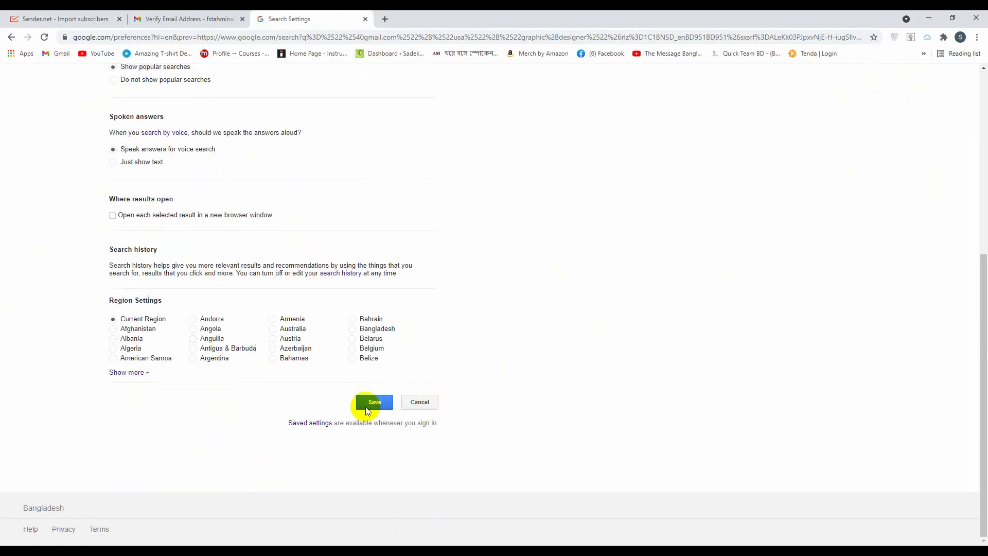
click(374, 405)
click(584, 97)
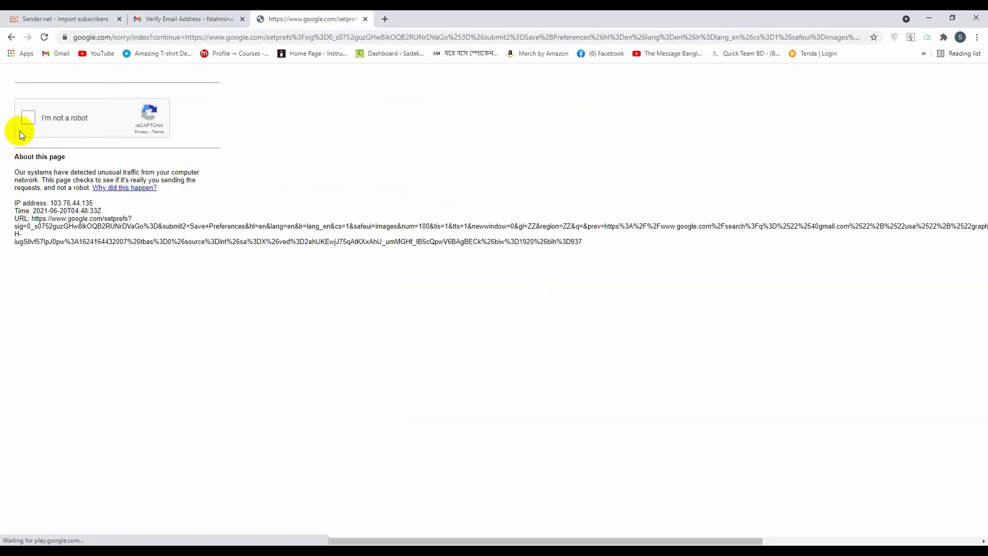
click(25, 118)
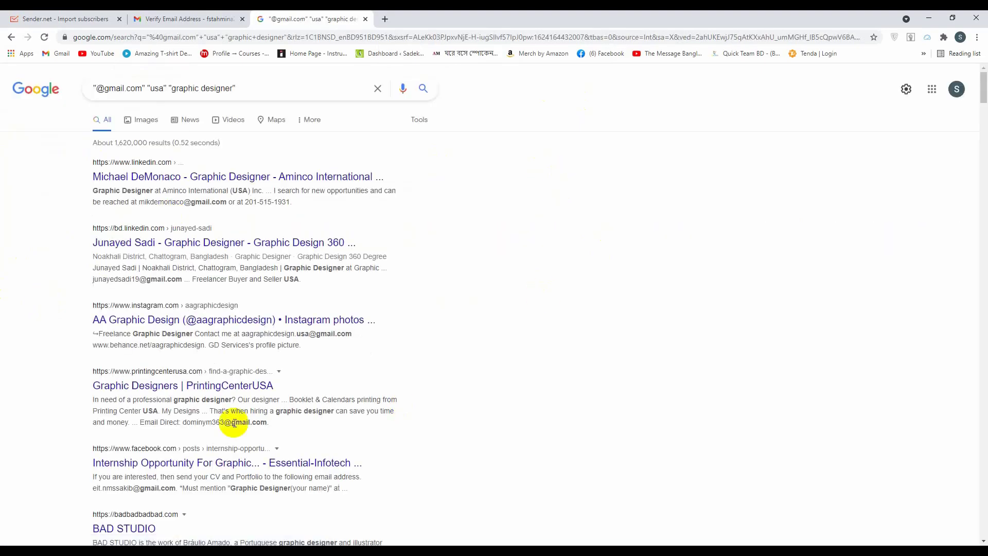
Scroll through the graphic designer gmail results, then open a blank new tab beside them
scroll(487, 365, down, 20)
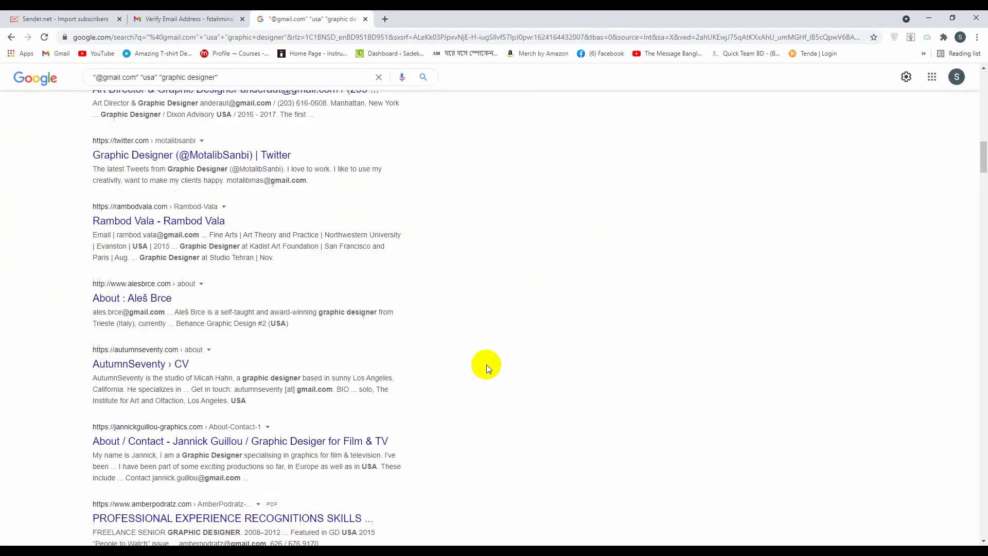
scroll(486, 364, down, 20)
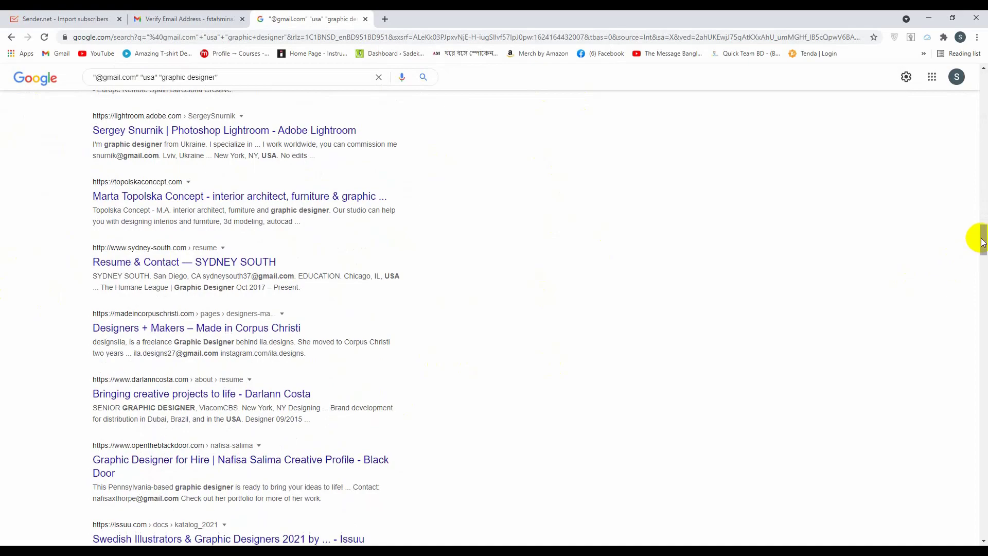
drag(982, 242, 980, 85)
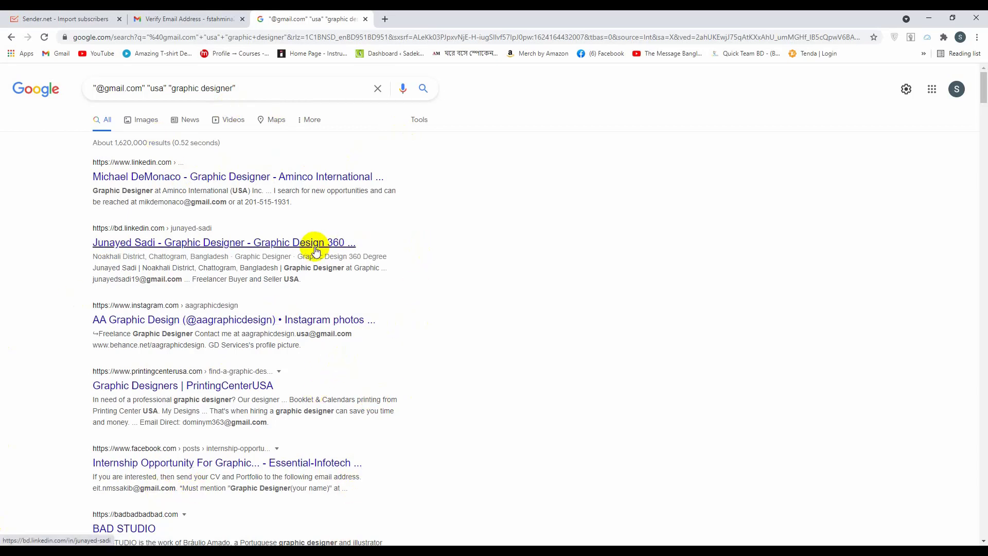
click(385, 19)
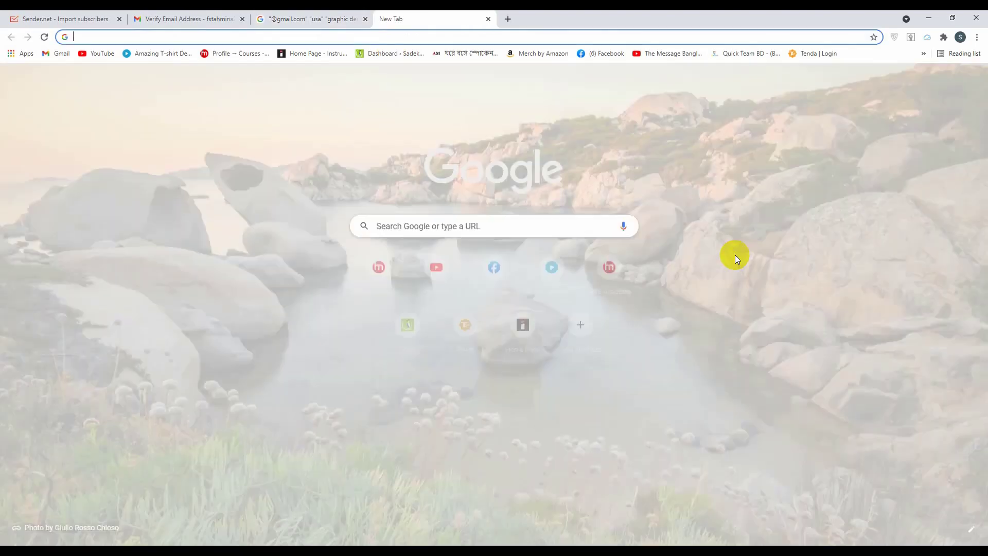
Search 'email hunter chrome extension' and add the Hunter Email Finder extension to Chrome
click(735, 254)
text(email)
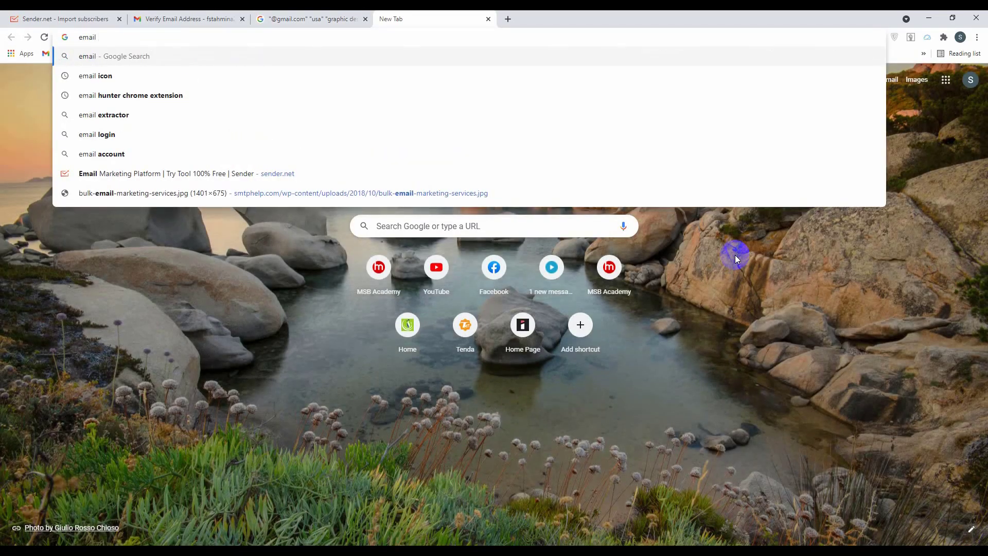
text( hunter)
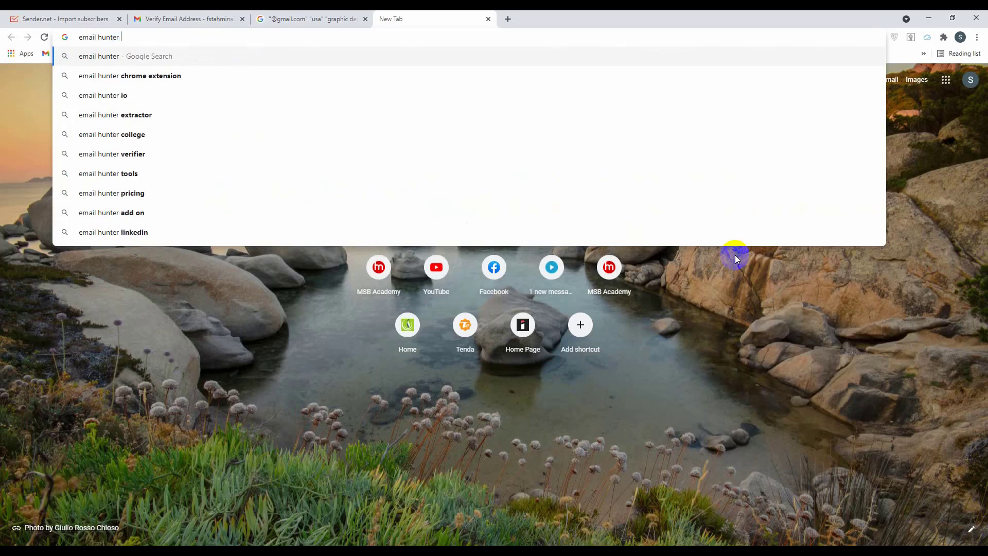
key(Down)
key(Return)
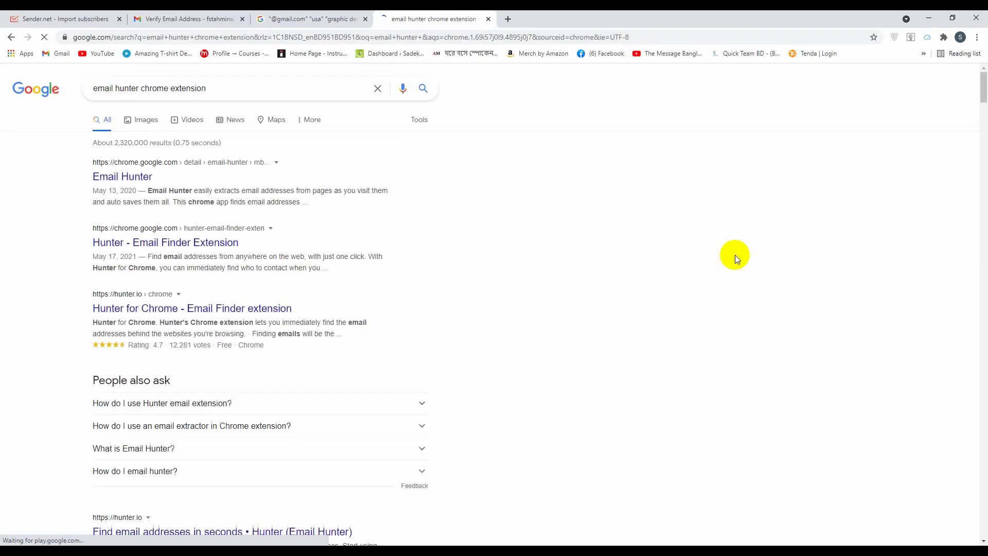
click(155, 244)
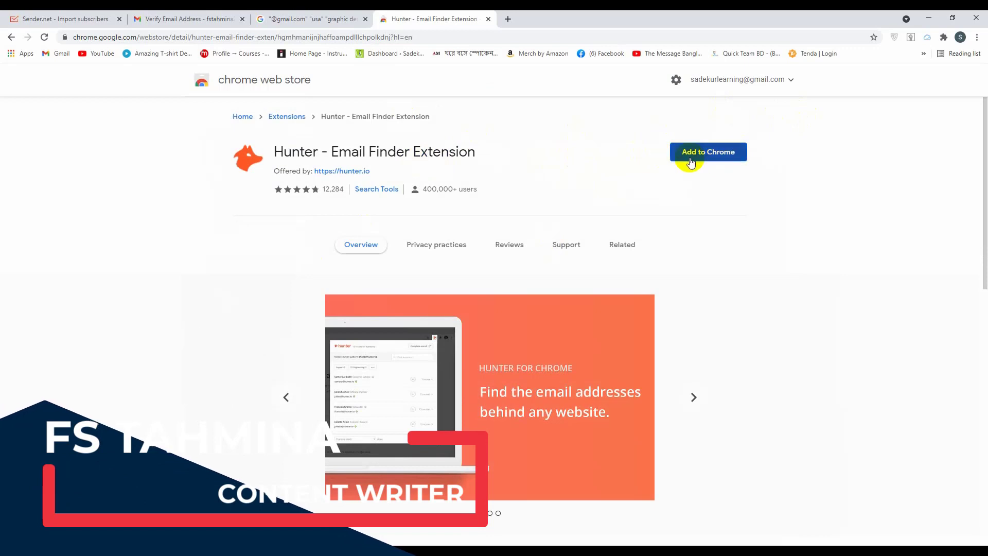
click(708, 155)
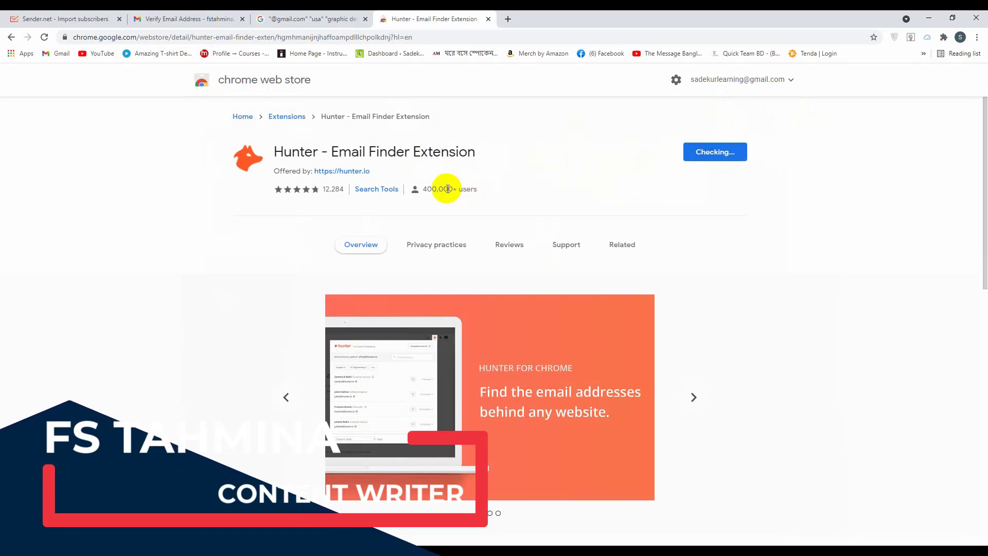
click(509, 123)
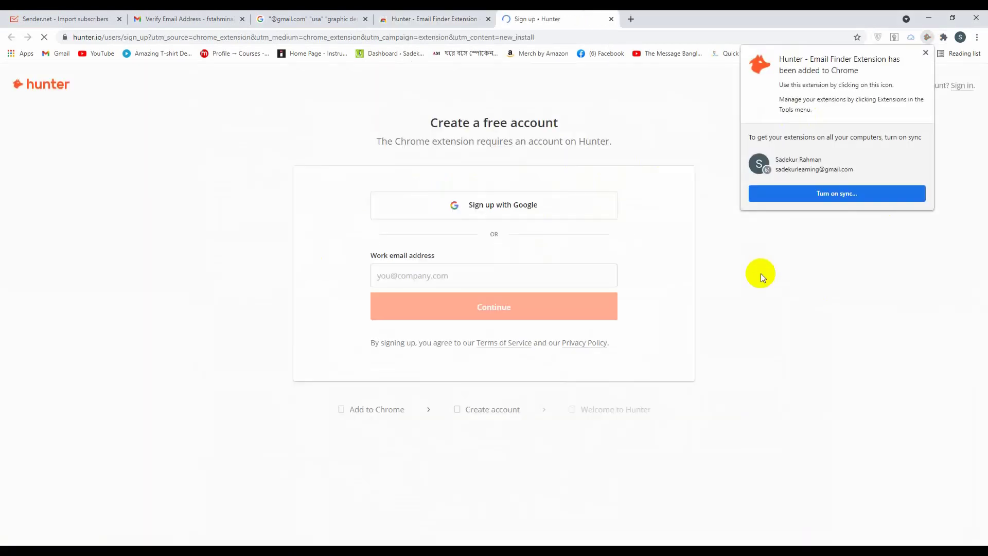
click(845, 302)
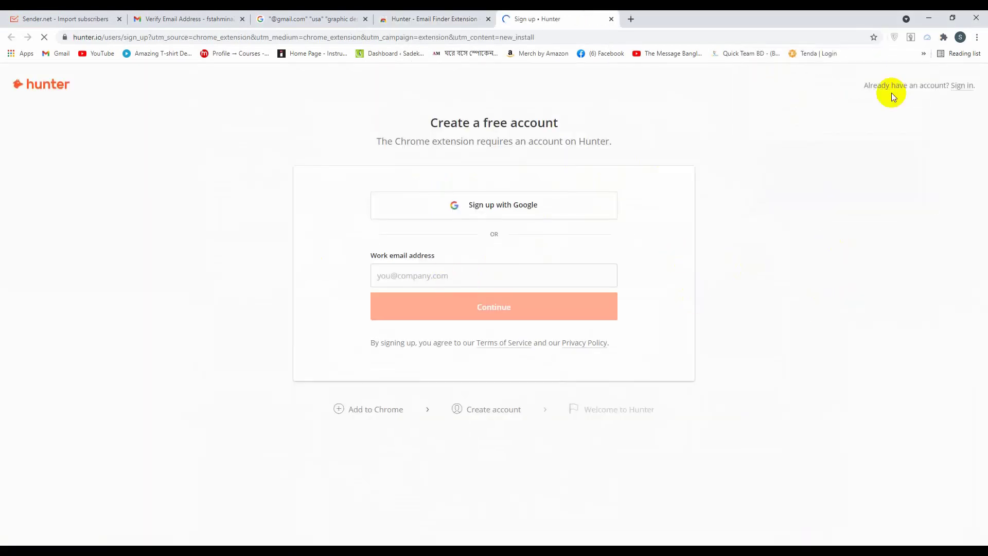
Pin Email Hunter to the toolbar and close the Hunter store and sign-up tabs
click(944, 38)
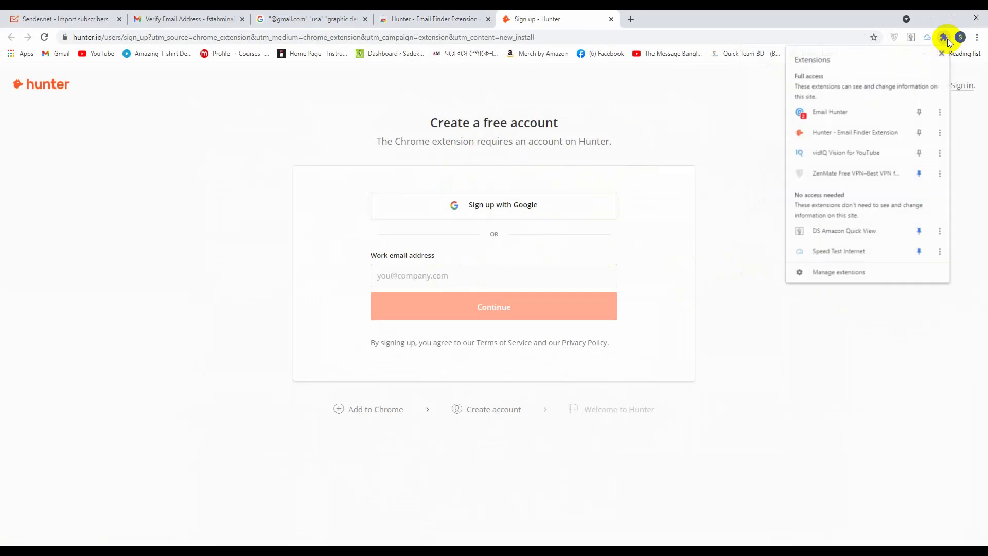
click(919, 112)
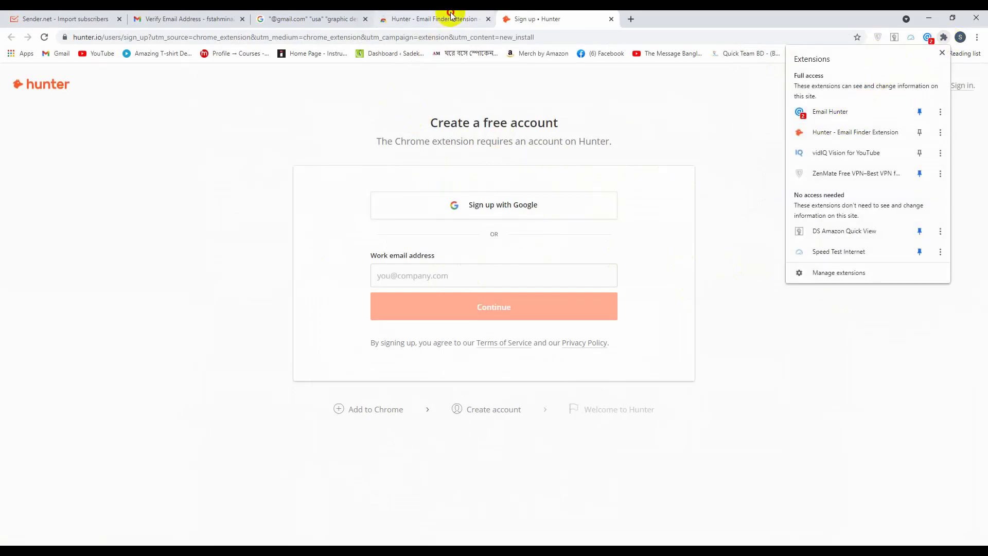
click(450, 16)
click(342, 19)
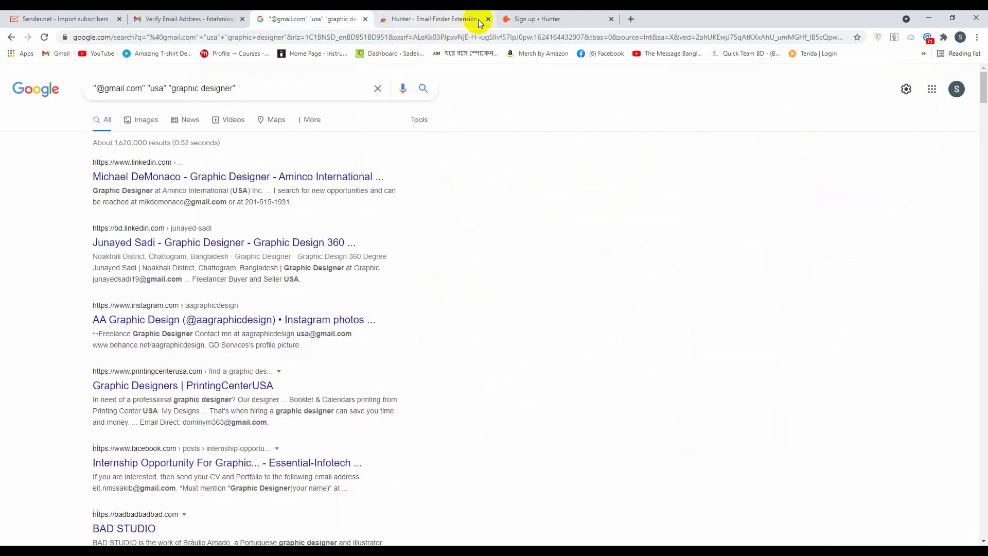
click(488, 19)
click(488, 20)
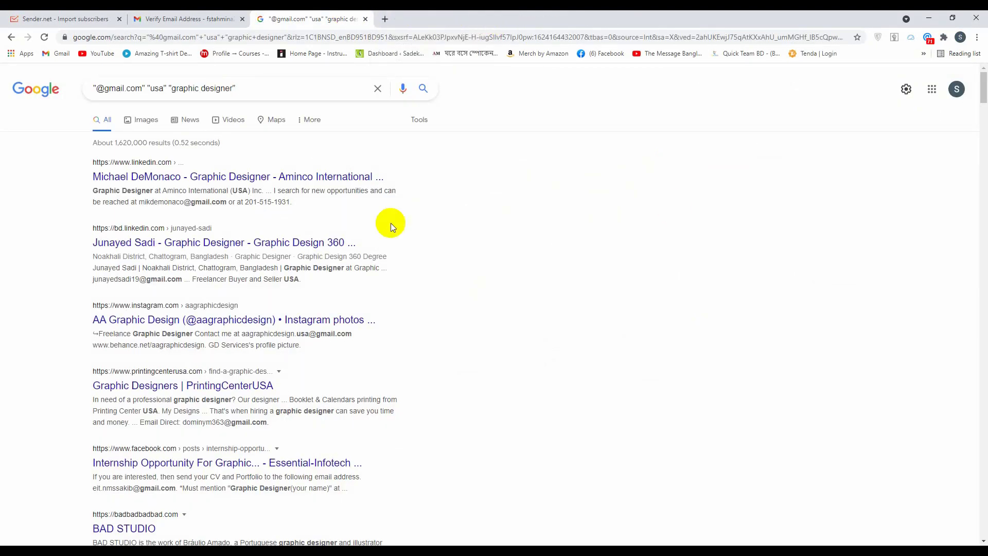
Copy the 19 emails Email Hunter found into cells A1–A19 of the blank Excel workbook
click(929, 38)
scroll(818, 144, down, 3)
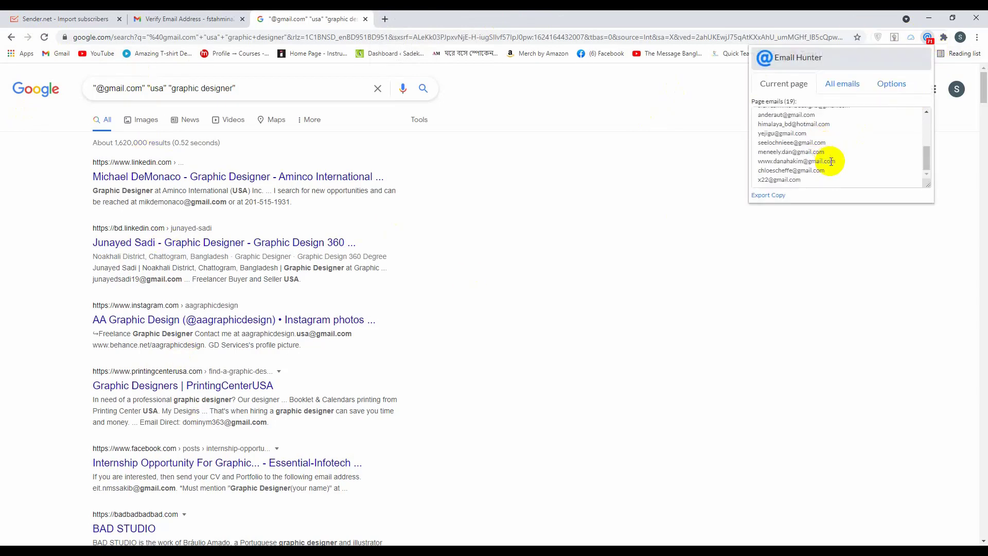
scroll(827, 159, up, 5)
click(794, 126)
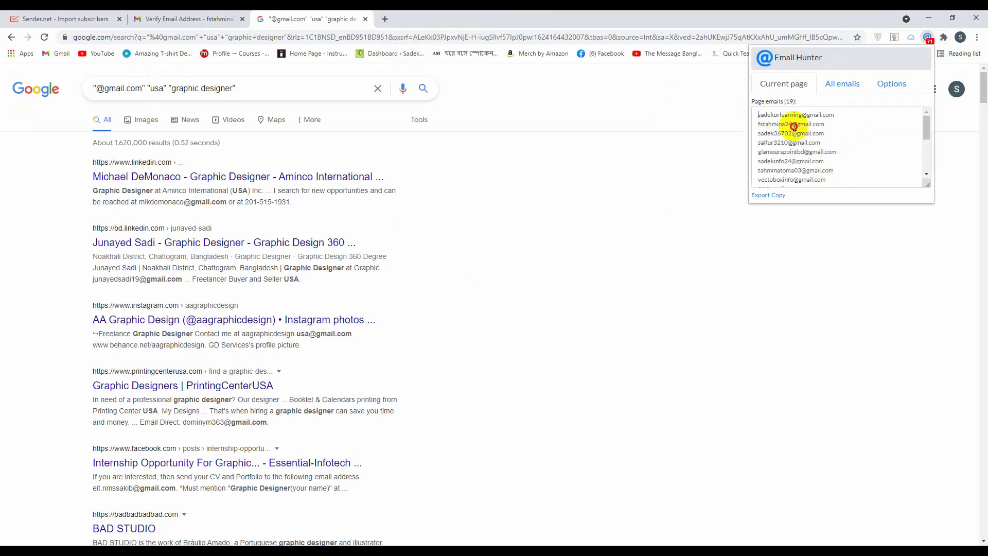
drag(793, 126, 823, 183)
key(ctrl+c)
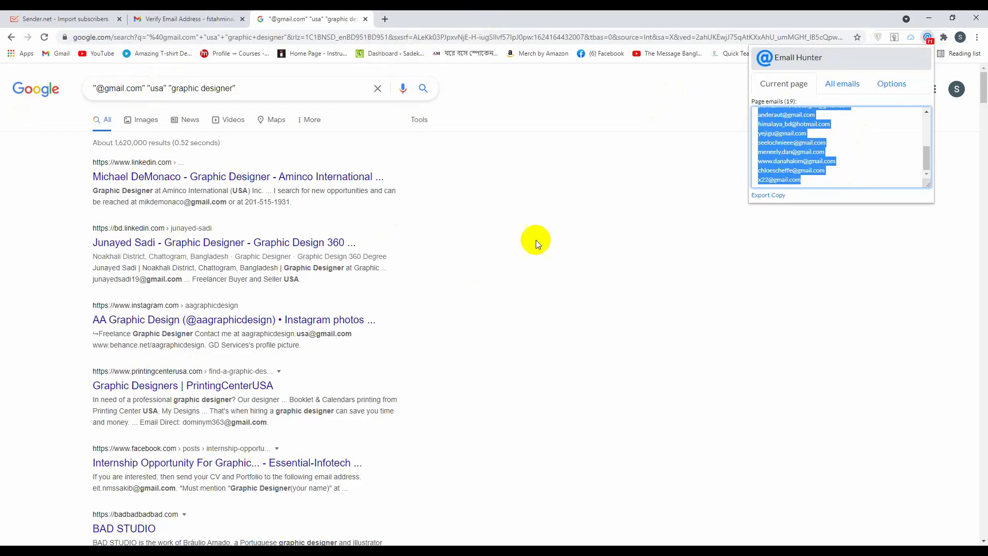
key(alt+Tab)
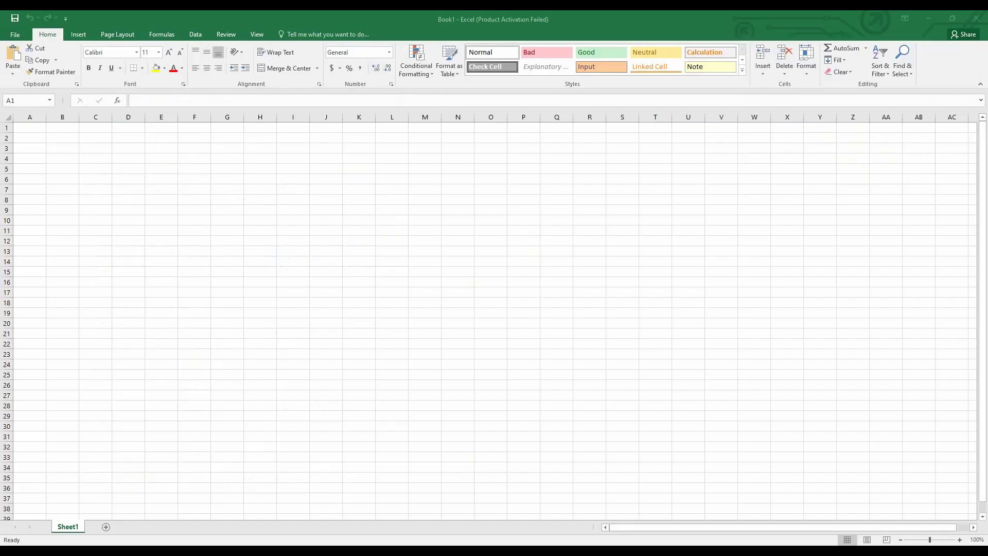
key(ctrl+v)
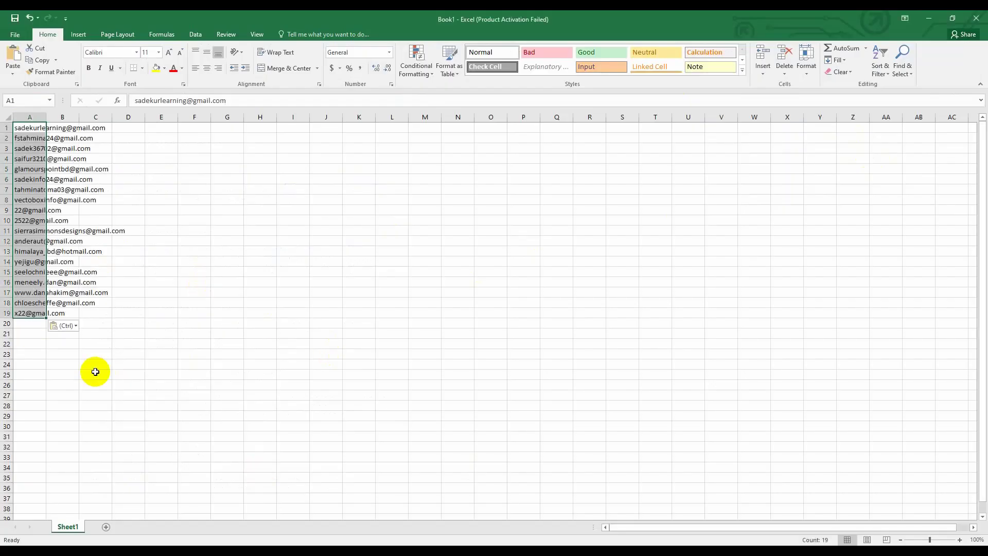
click(162, 406)
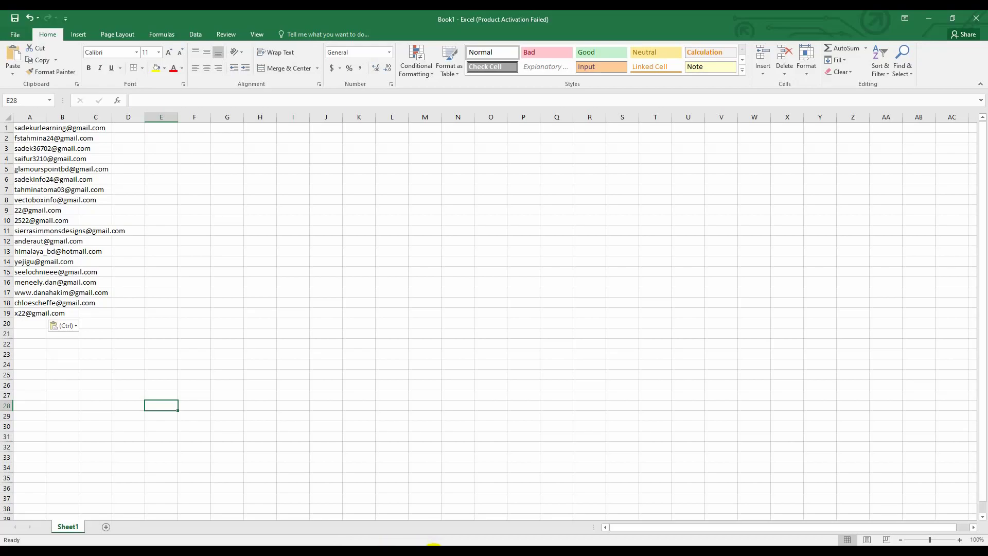
key(alt+Tab)
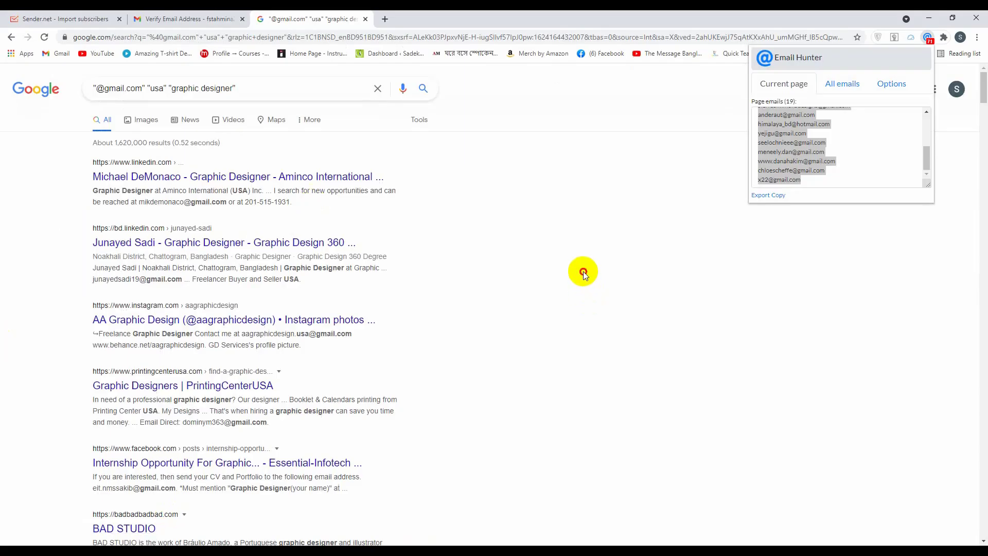
Search 'email extractor' in a new tab and open email-checker.net's online Email Extractor
click(584, 272)
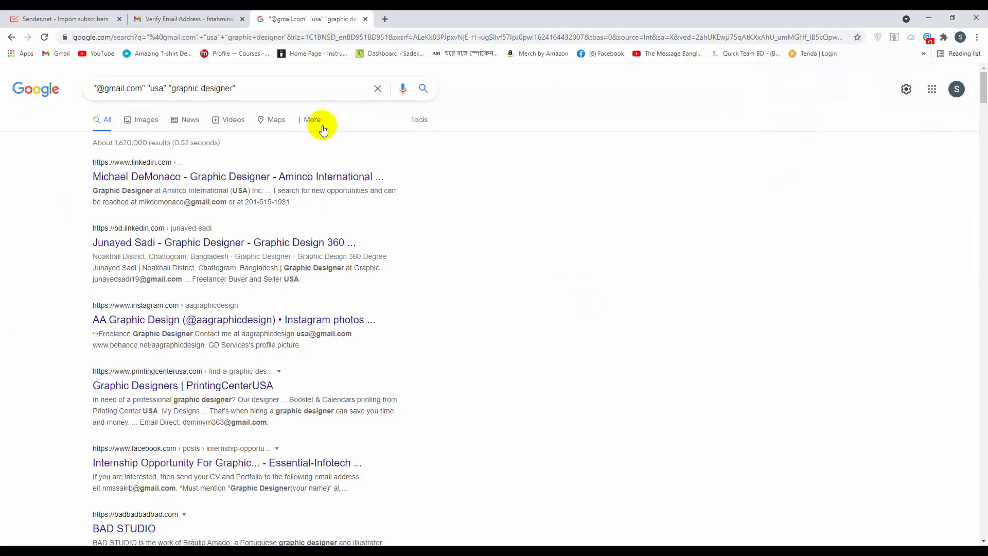
click(385, 22)
text(emai)
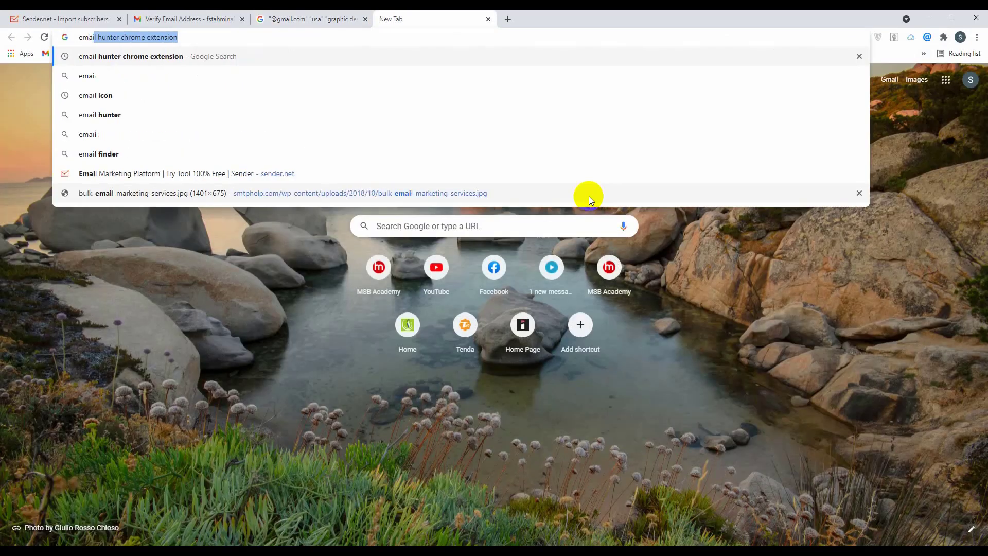
text(l extra)
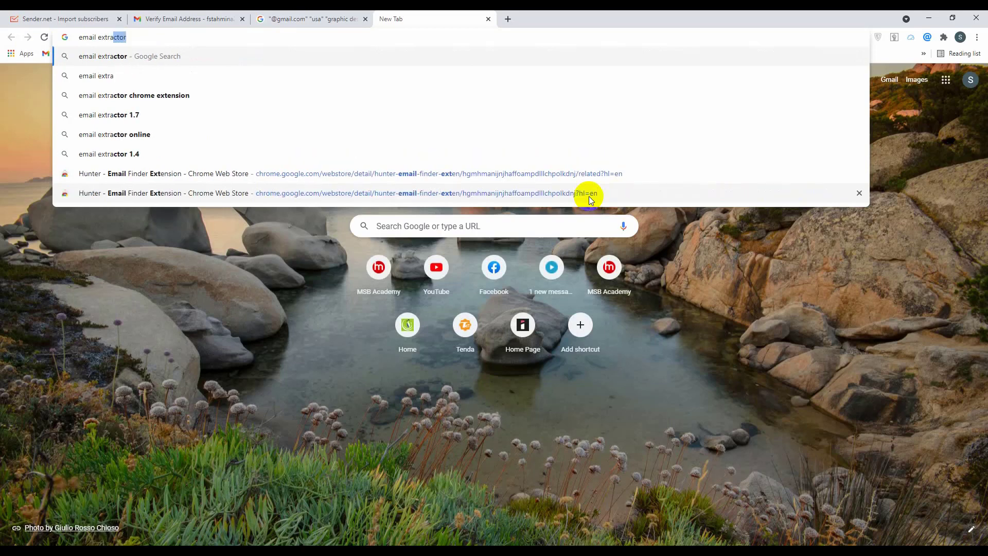
text(ctor)
key(Return)
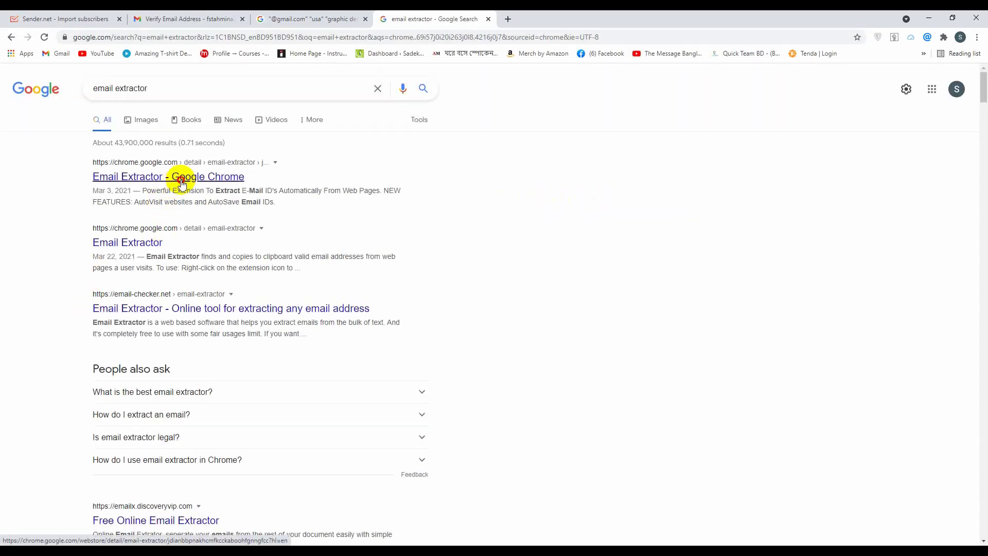
click(181, 177)
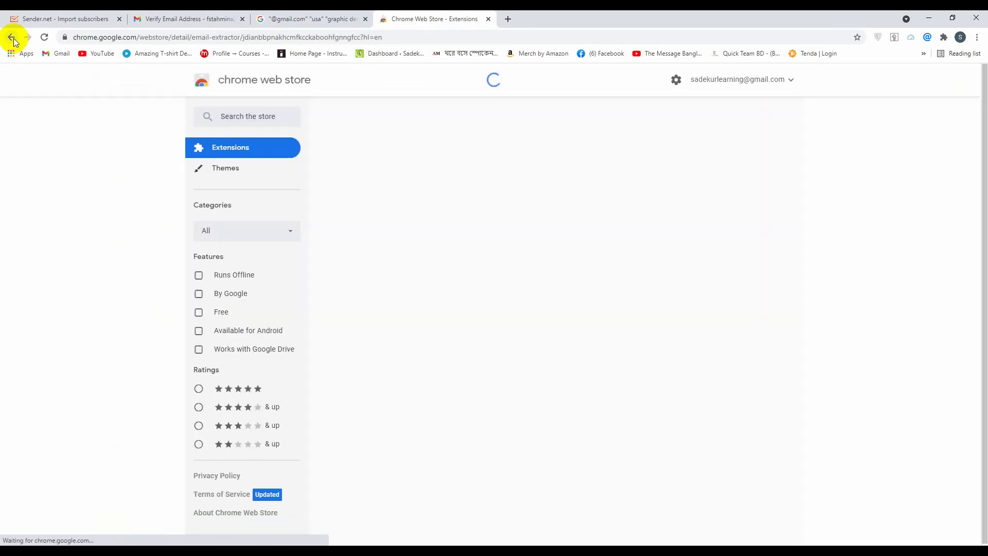
click(13, 37)
scroll(191, 275, down, 2)
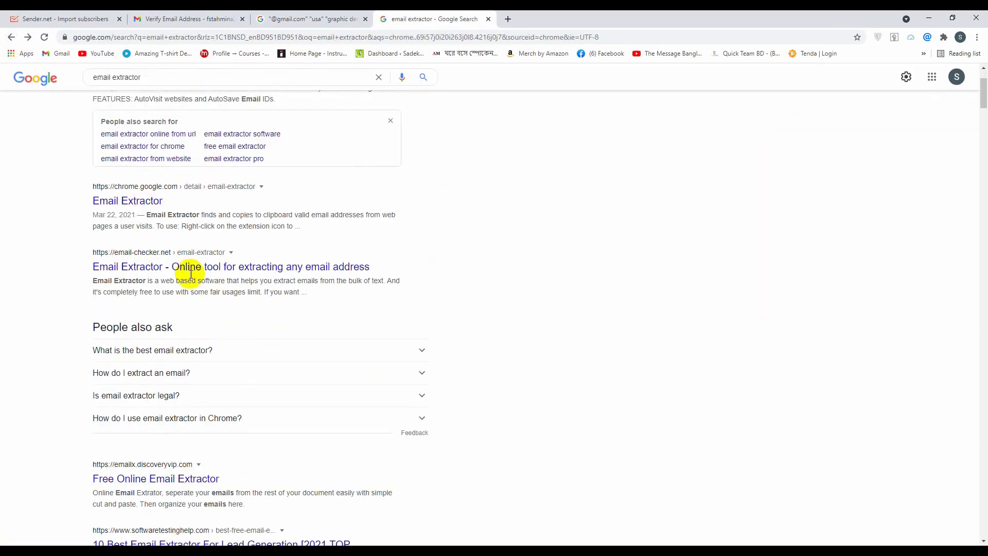
click(258, 269)
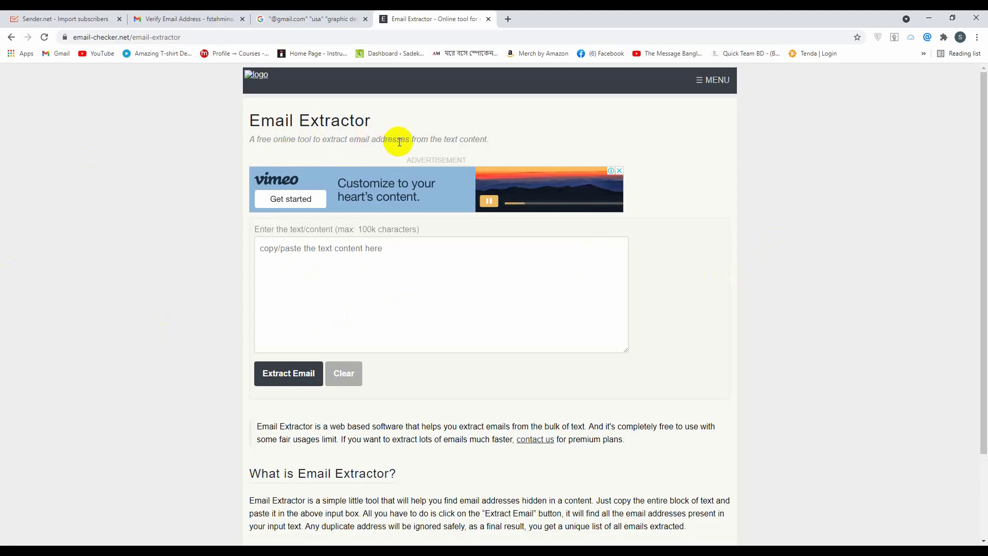
click(302, 266)
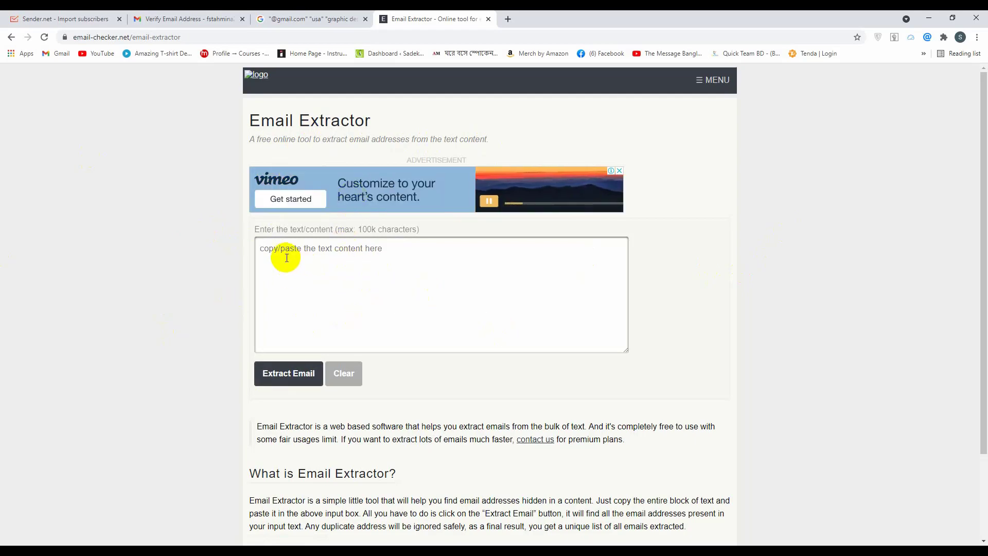
click(285, 21)
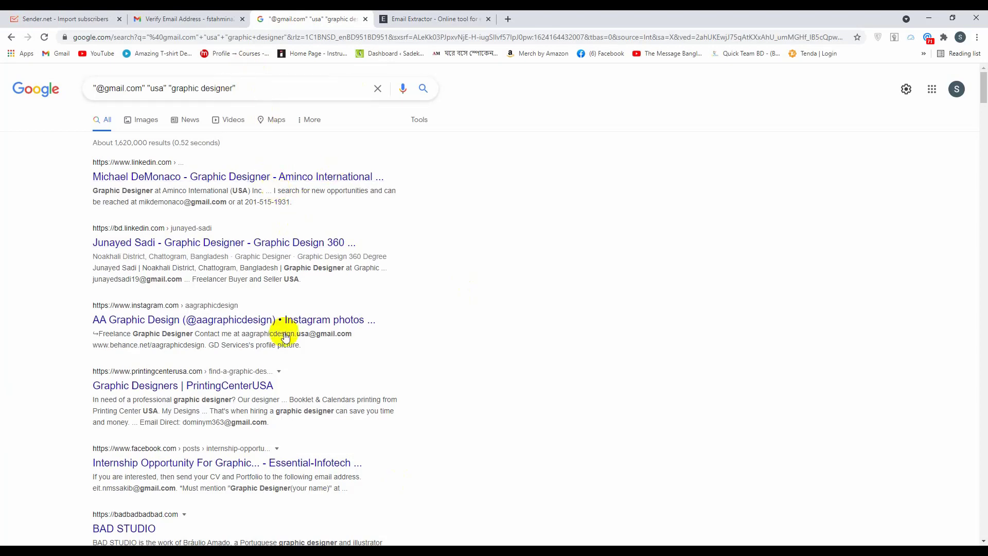
Search 'graphic design tips and tricks' in a new tab and open the Creatopy result in its own tab
scroll(323, 304, down, 12)
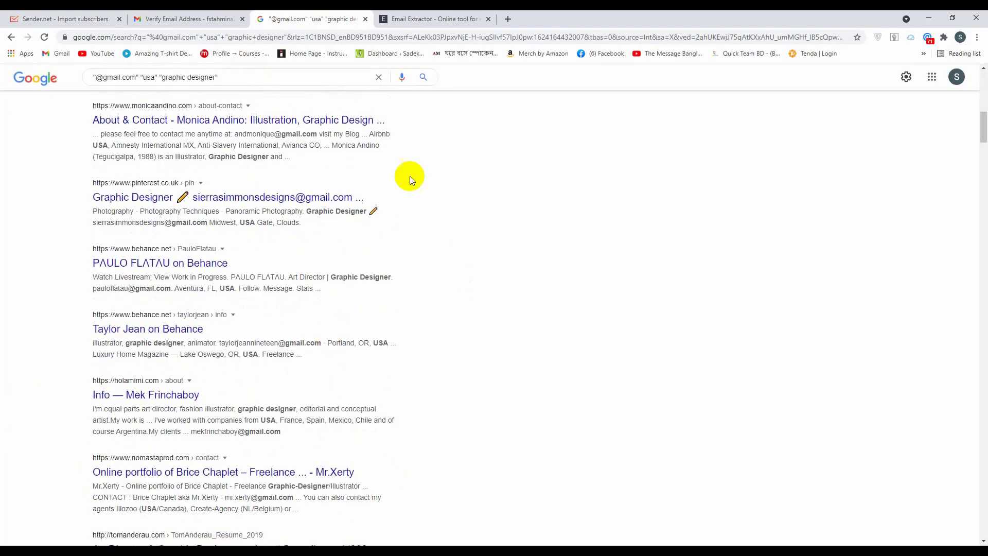
click(508, 19)
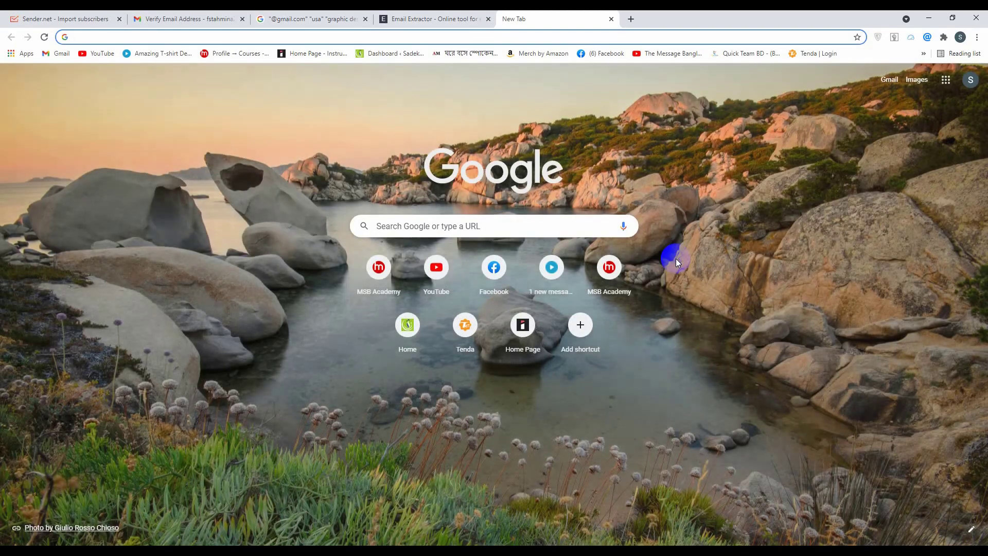
text(graphi)
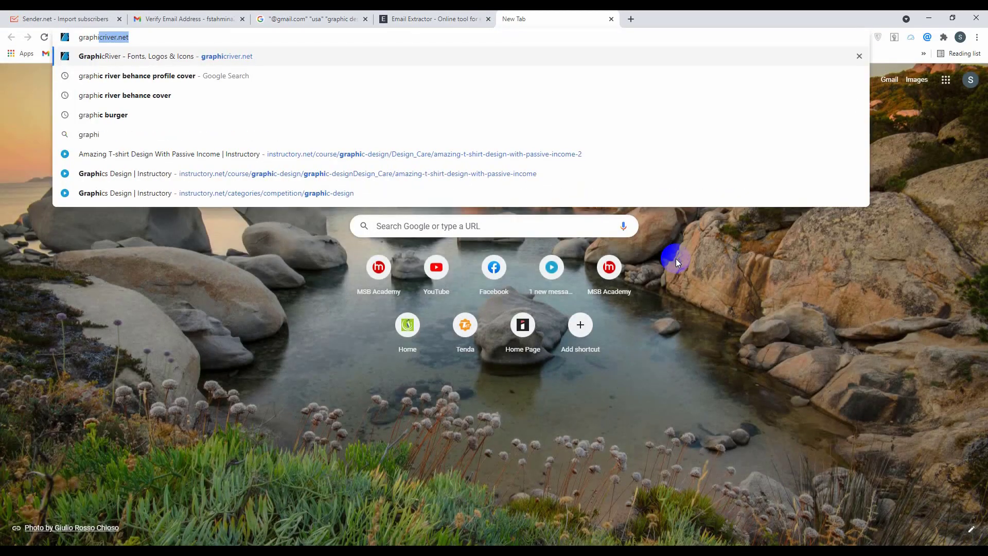
text(c design)
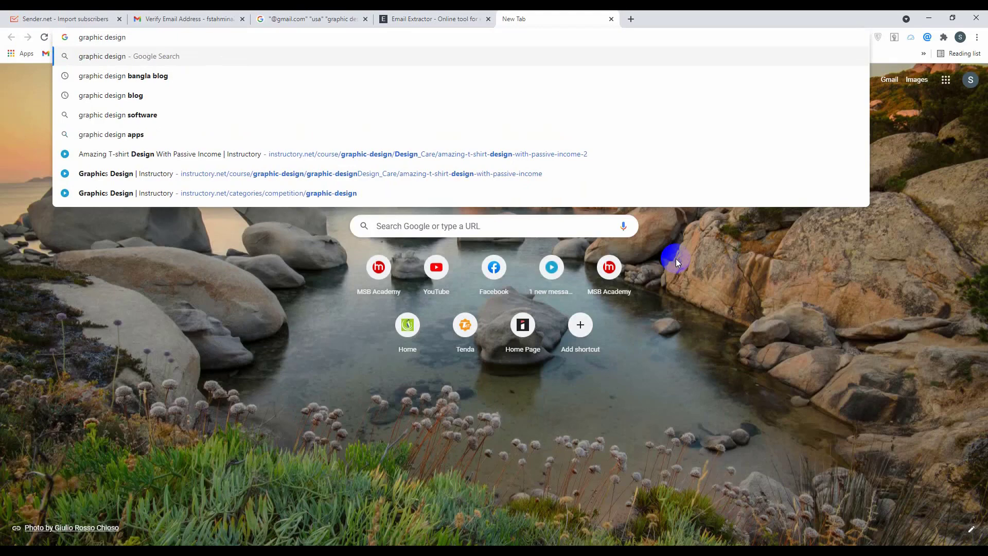
text( tips)
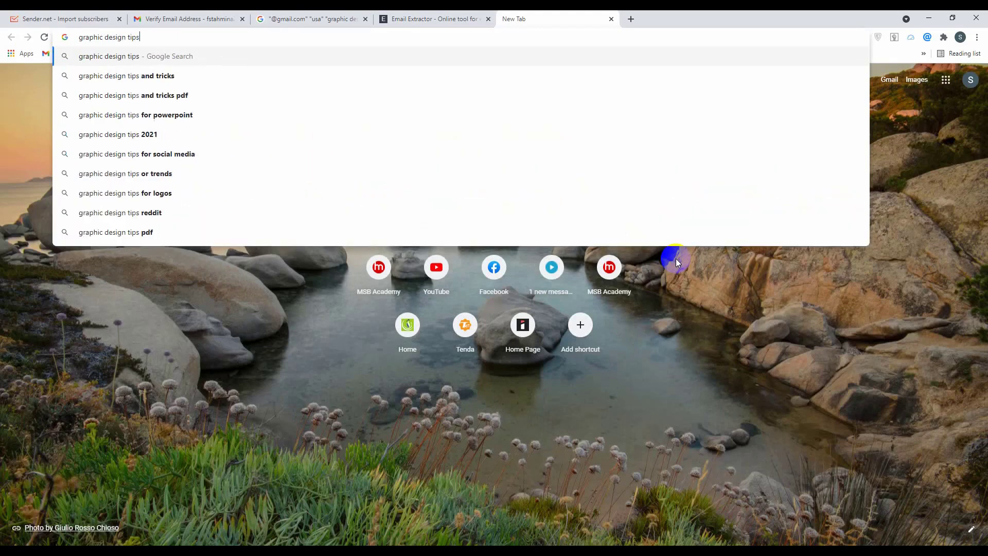
key(Down)
key(Return)
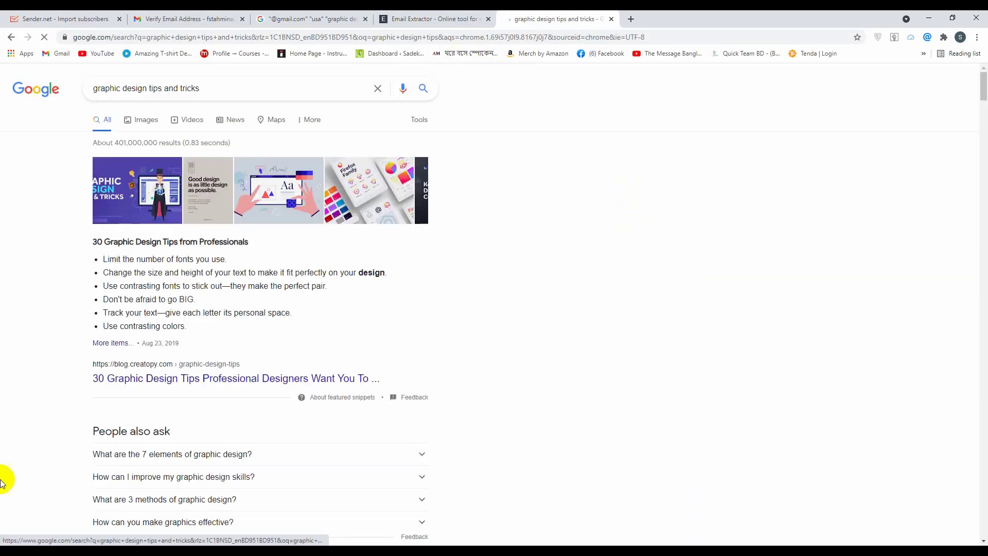
right_click(165, 381)
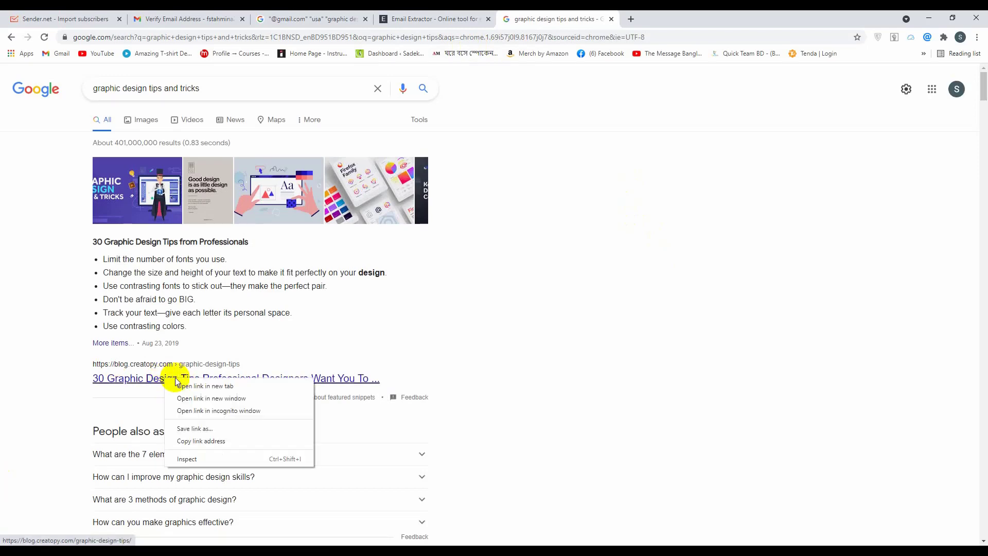
click(239, 389)
key(ctrl+Tab)
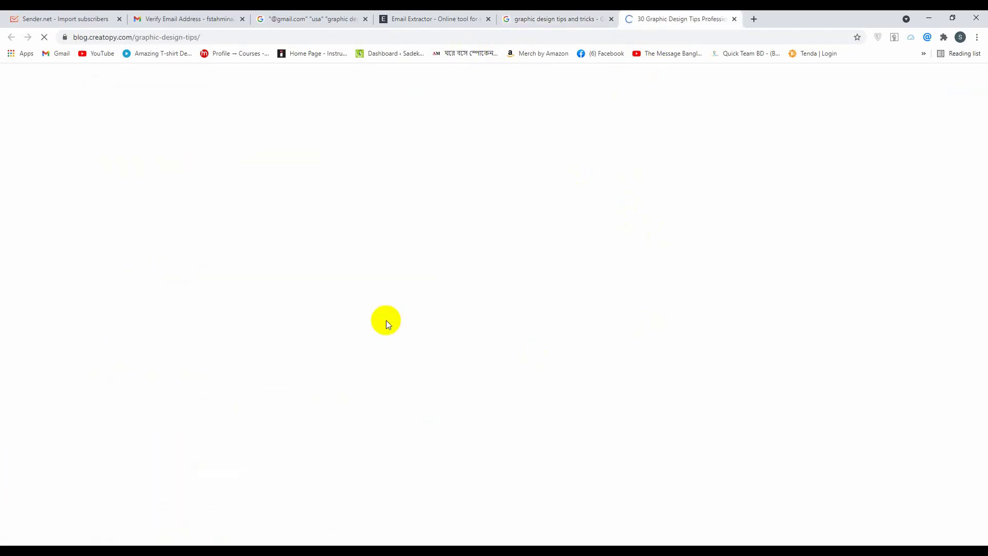
Select the two paragraphs above tip 20 in the Creatopy article, then go to the Email Extractor tab
scroll(399, 366, down, 9)
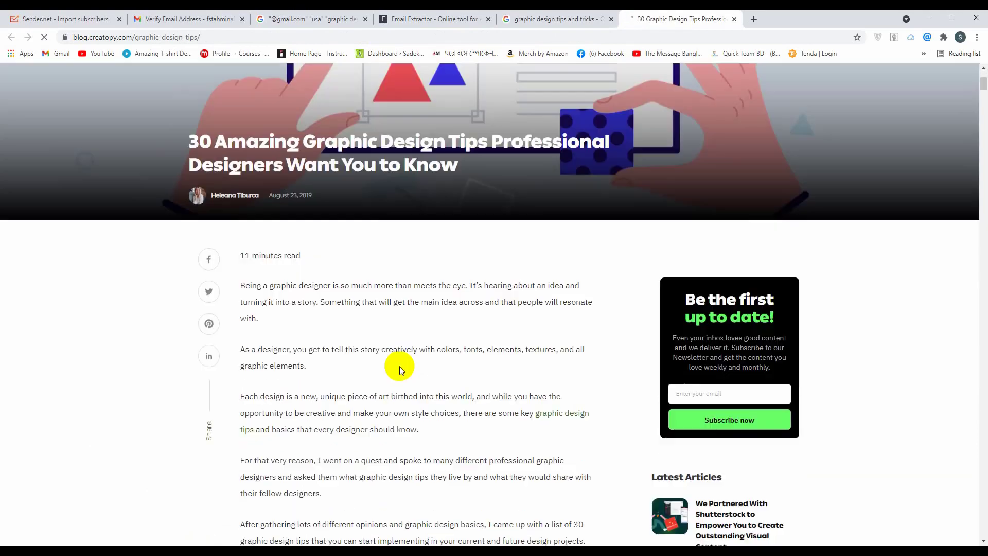
scroll(400, 369, down, 18)
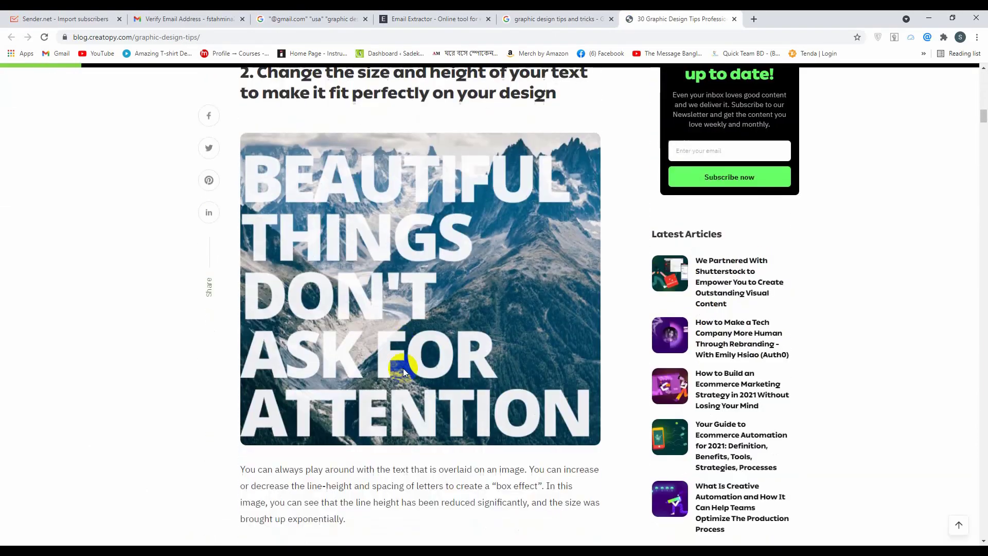
drag(983, 122, 981, 464)
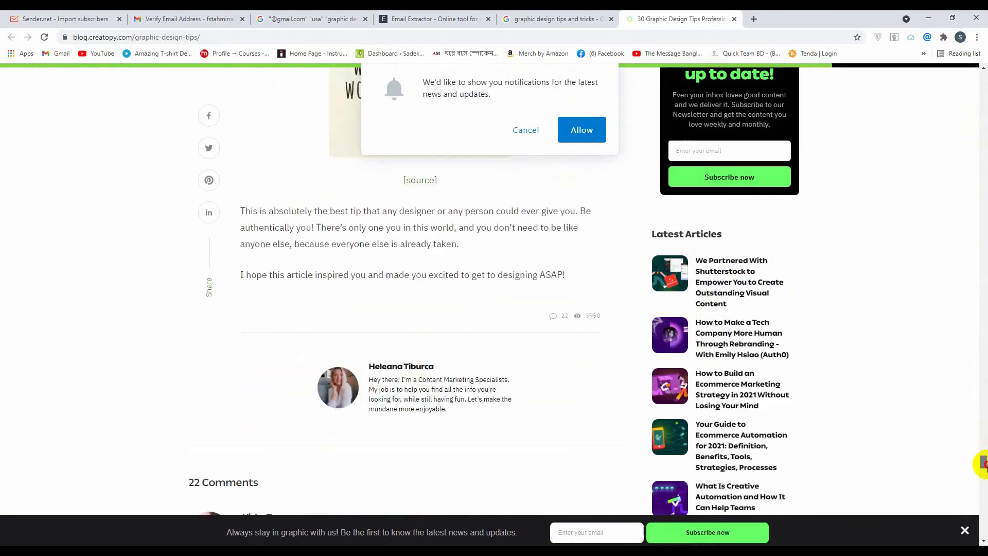
click(523, 132)
scroll(886, 236, up, 15)
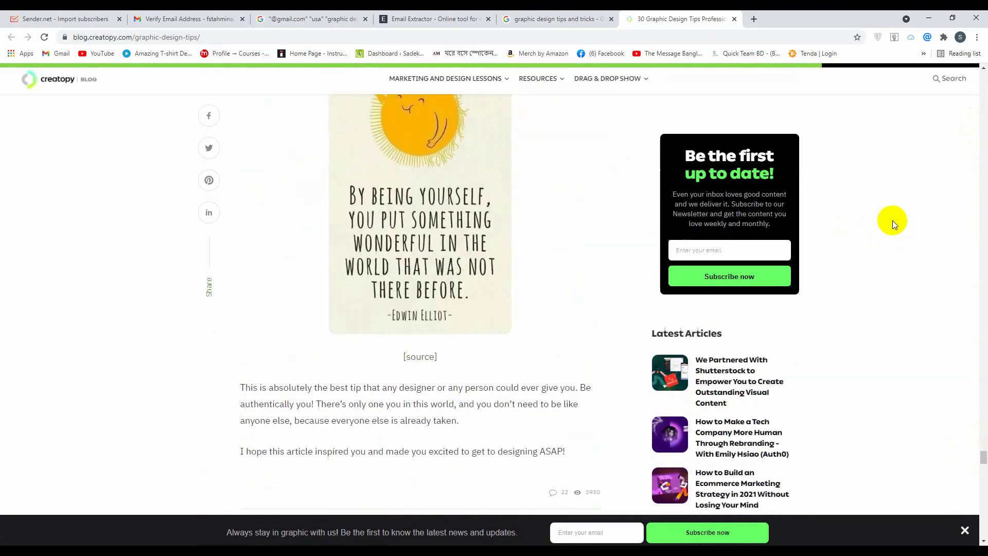
scroll(264, 235, up, 20)
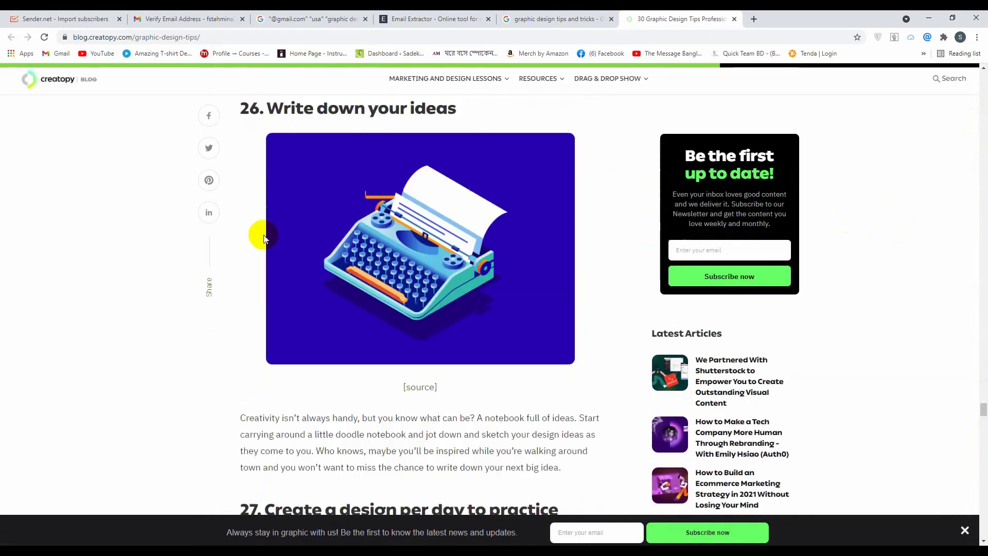
scroll(252, 231, up, 20)
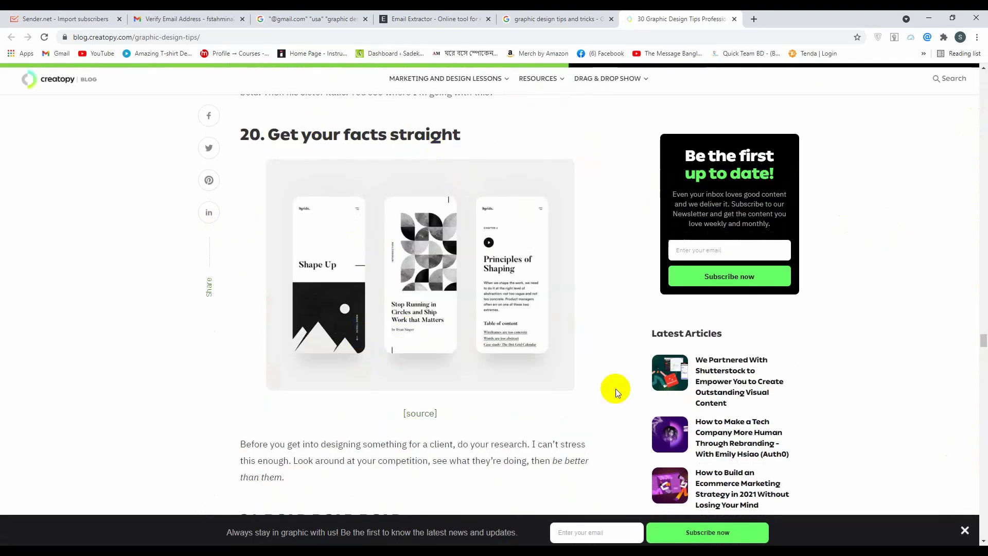
scroll(492, 293, up, 4)
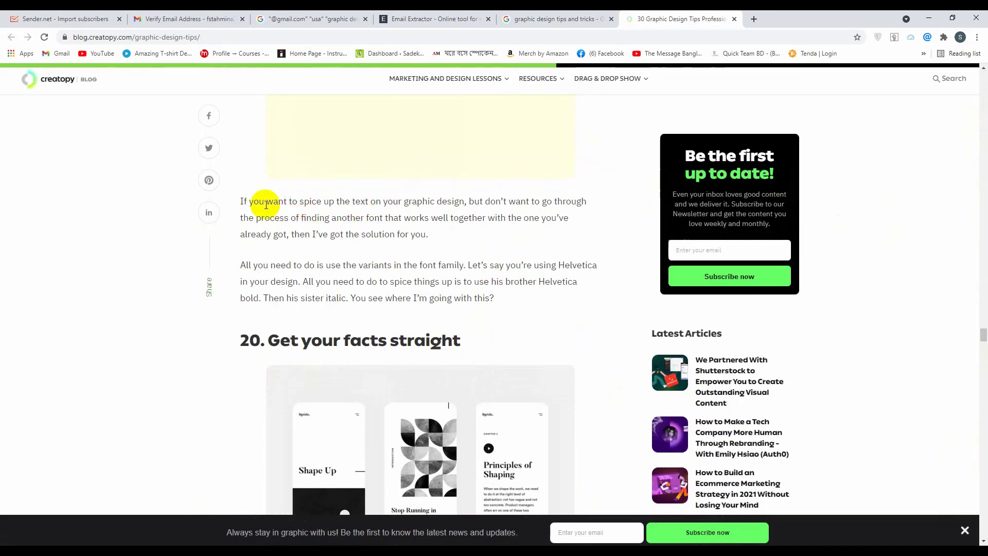
drag(244, 200, 495, 299)
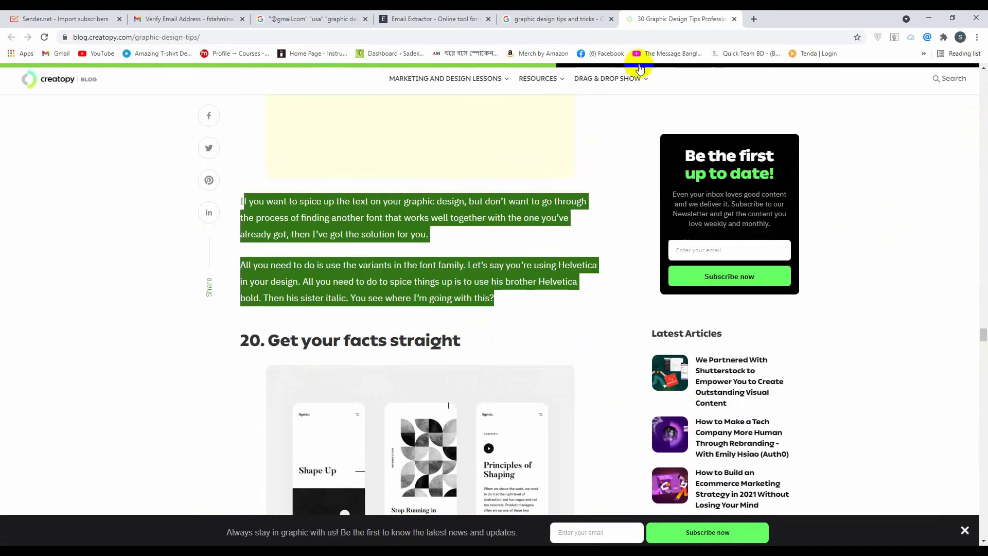
click(550, 21)
click(437, 19)
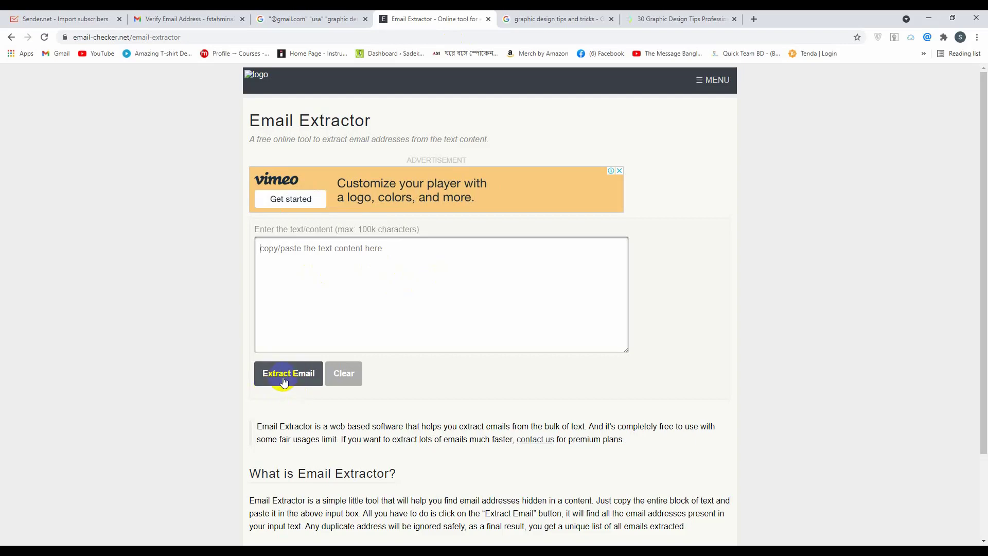
scroll(381, 298, down, 3)
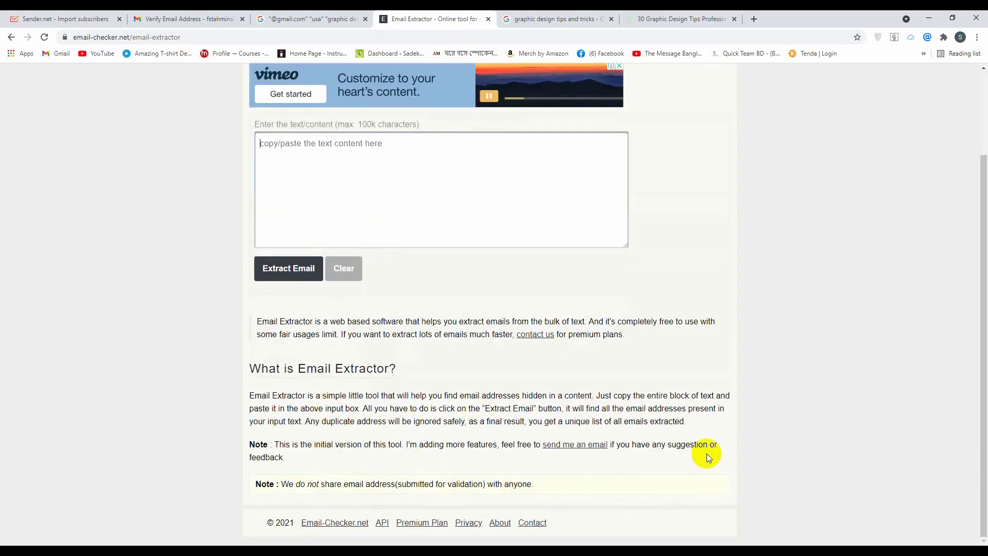
scroll(295, 352, up, 3)
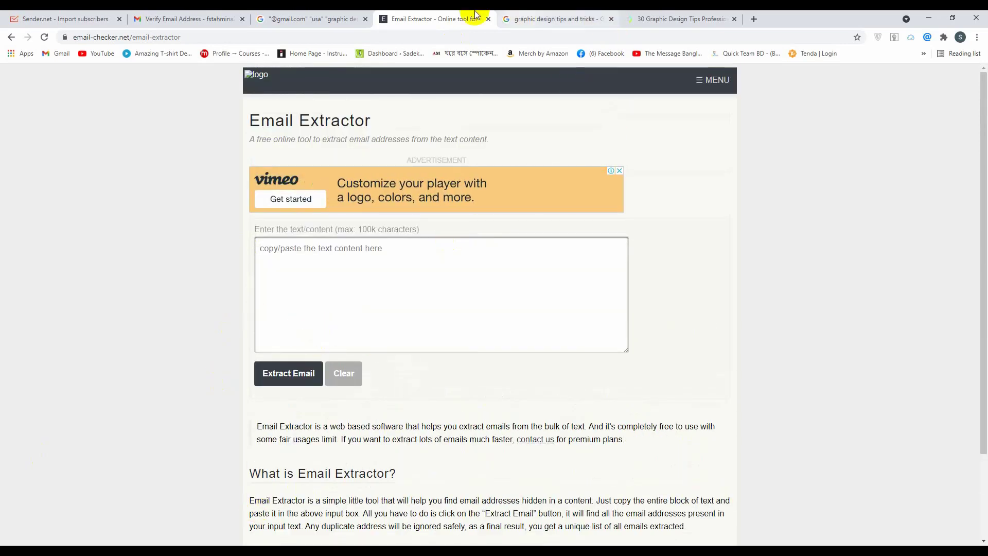
click(315, 18)
scroll(581, 260, up, 10)
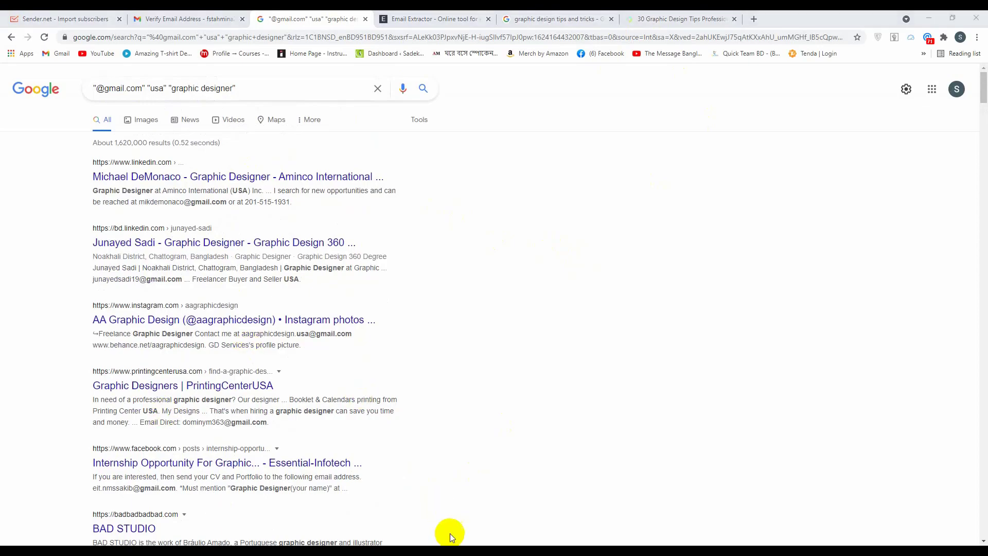
key(alt+Tab)
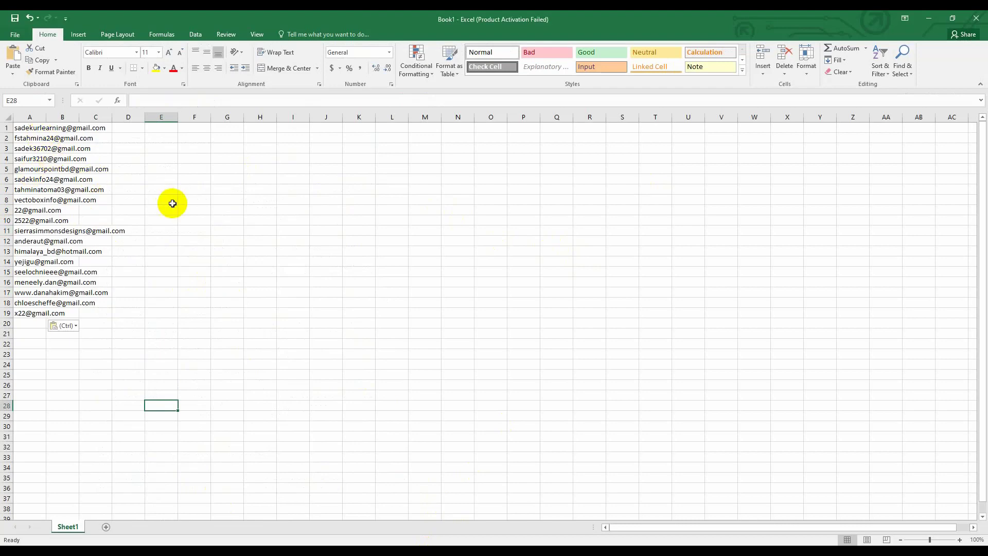
key(ctrl+a)
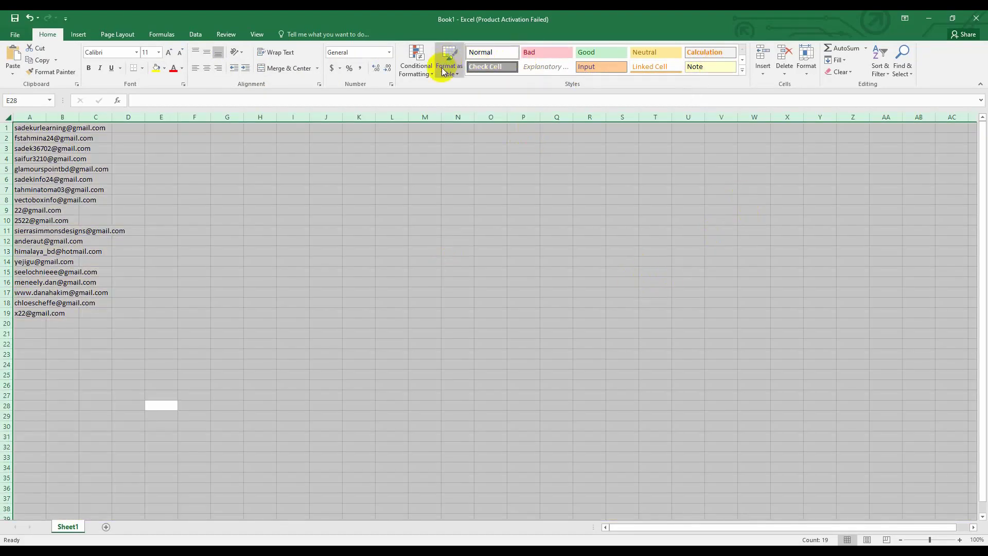
click(418, 77)
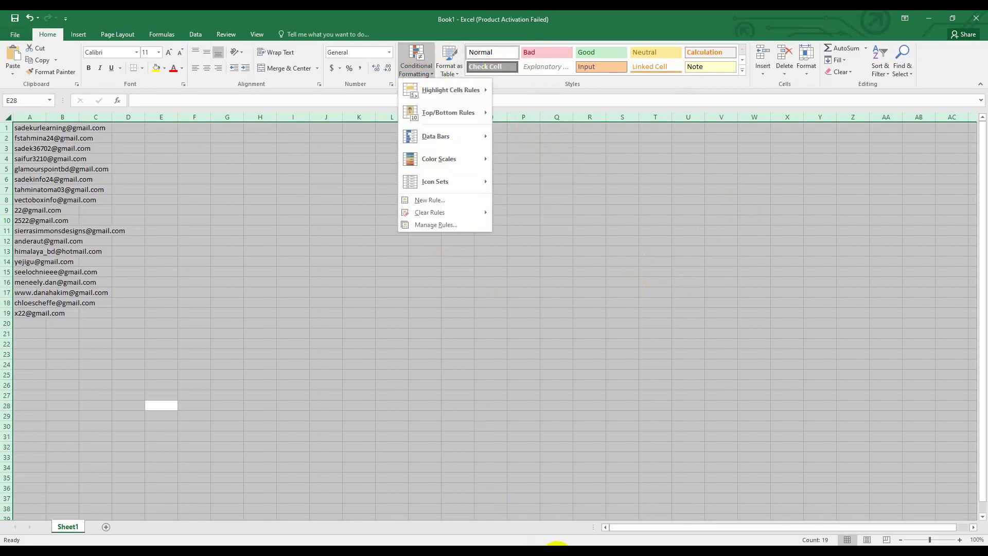
click(557, 544)
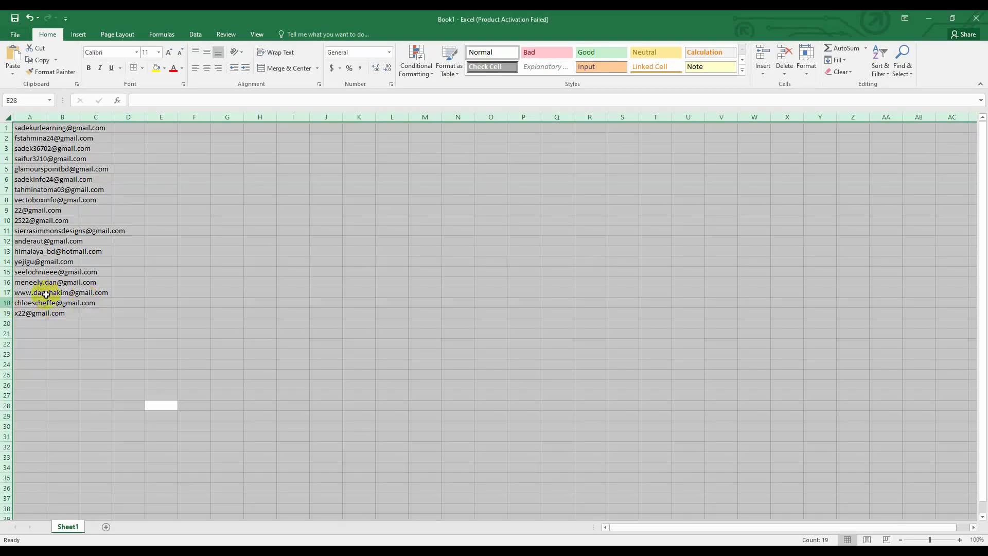
click(159, 291)
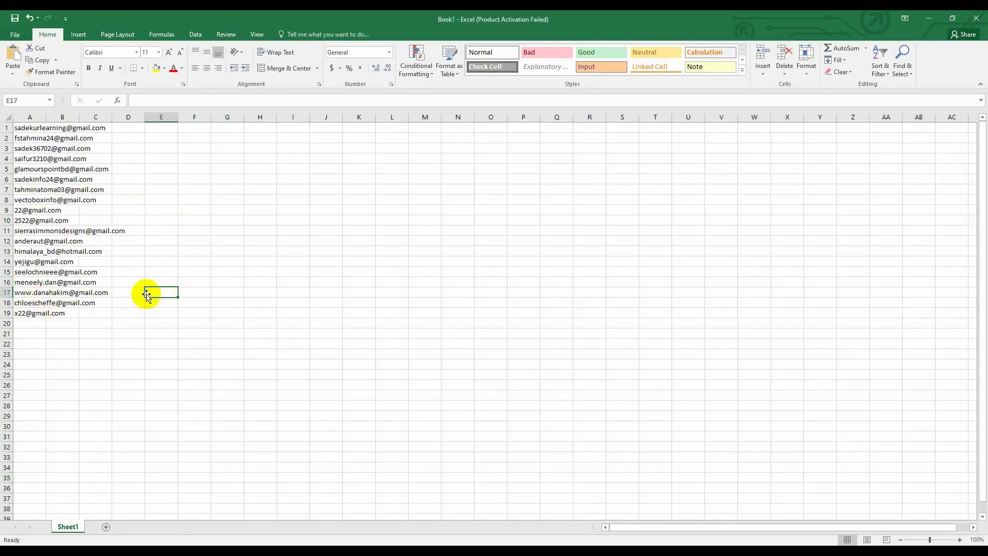
drag(59, 157, 67, 273)
click(270, 272)
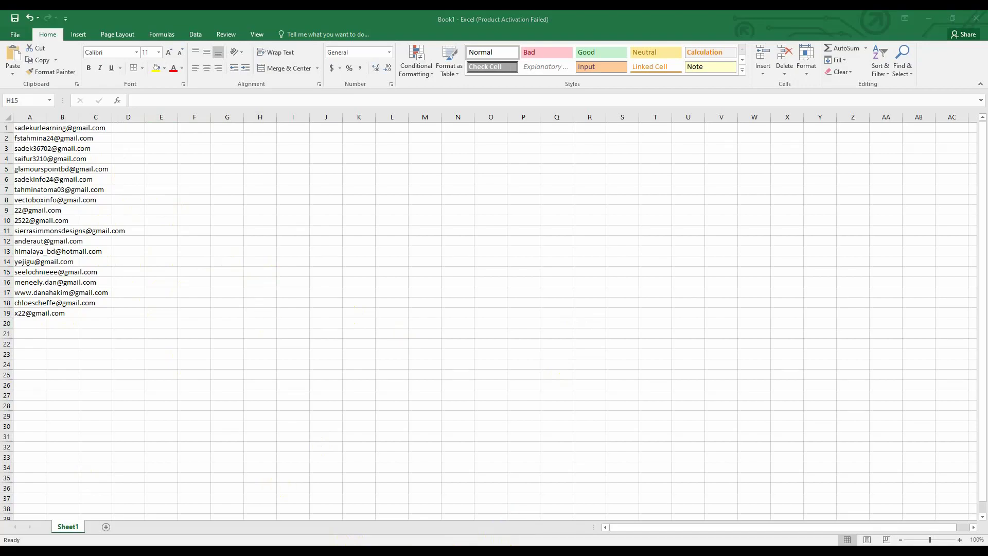
key(alt+Tab)
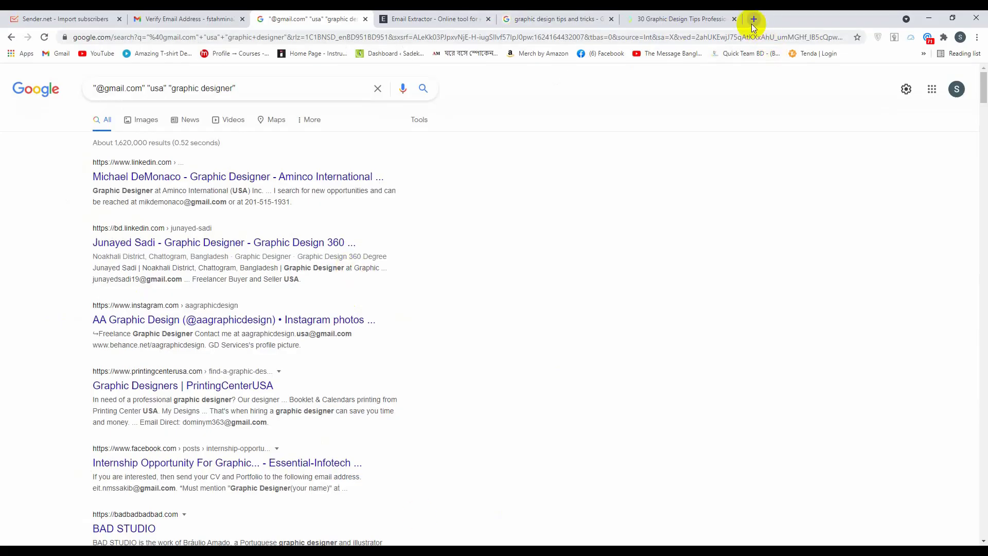
Try leopathus.com in a new tab, then search 'super mail validation' in another new tab
click(753, 21)
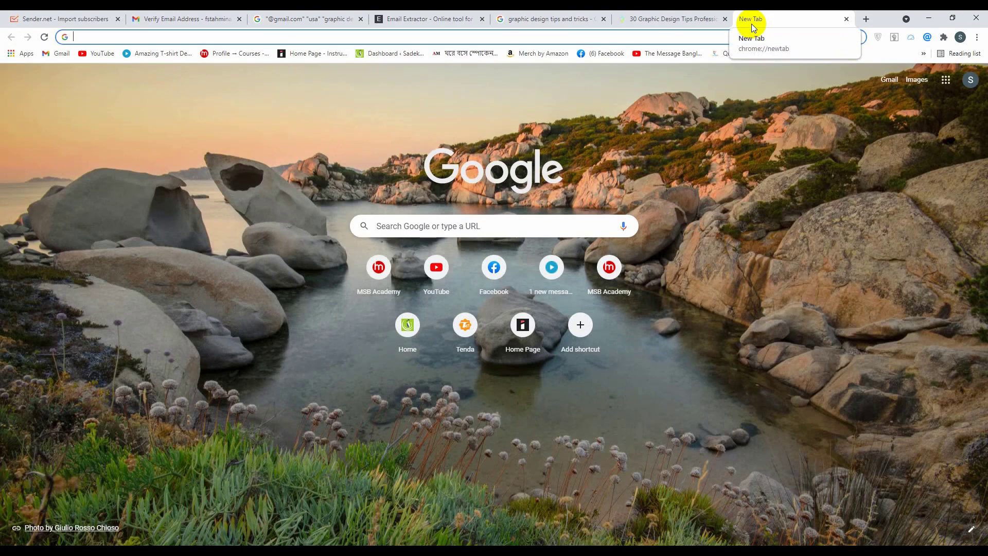
text(leo)
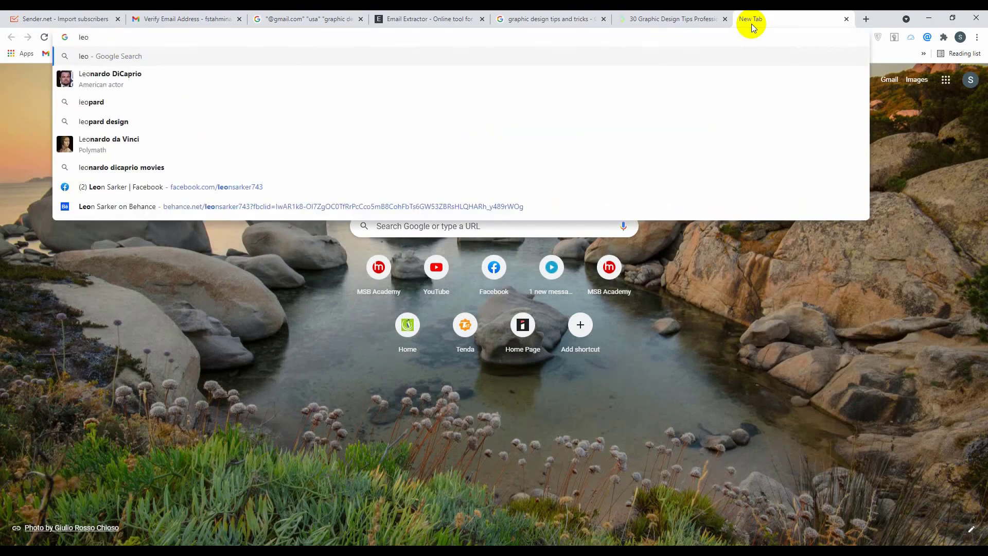
text(pathus)
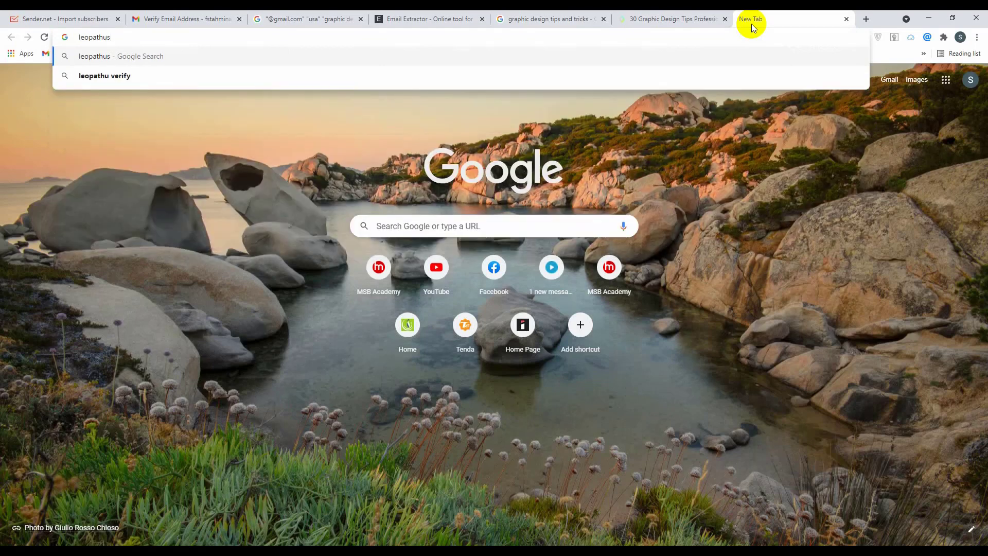
text(.com)
key(Return)
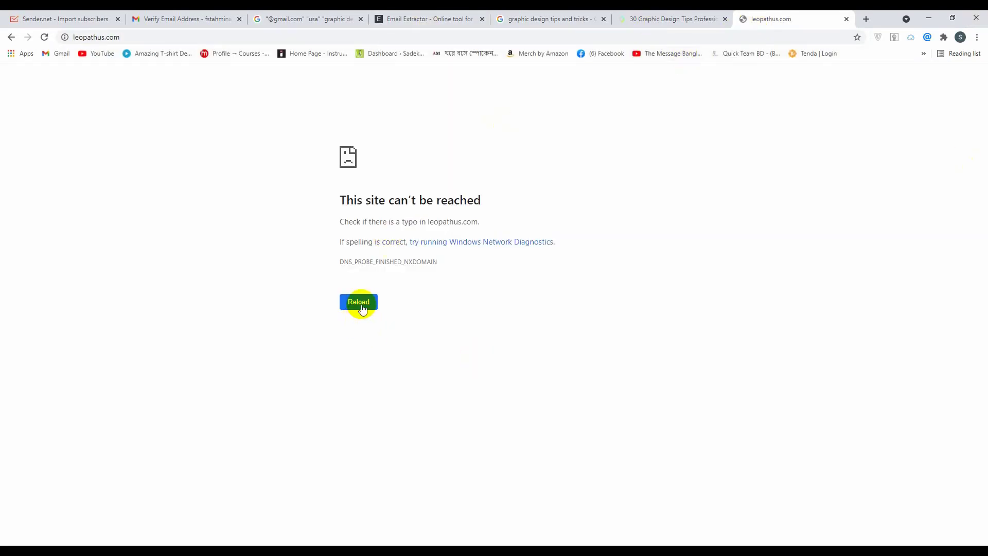
click(865, 19)
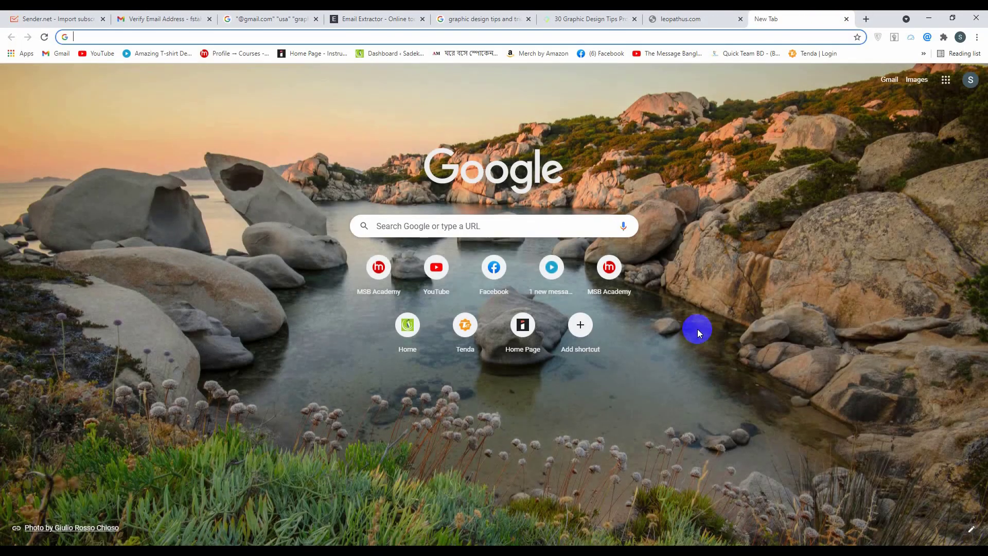
text(super )
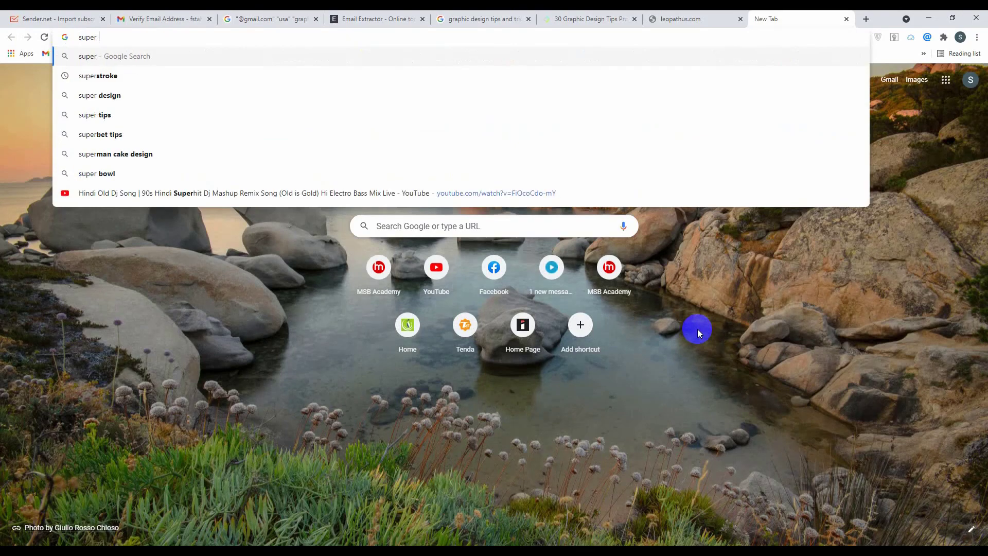
text(mail)
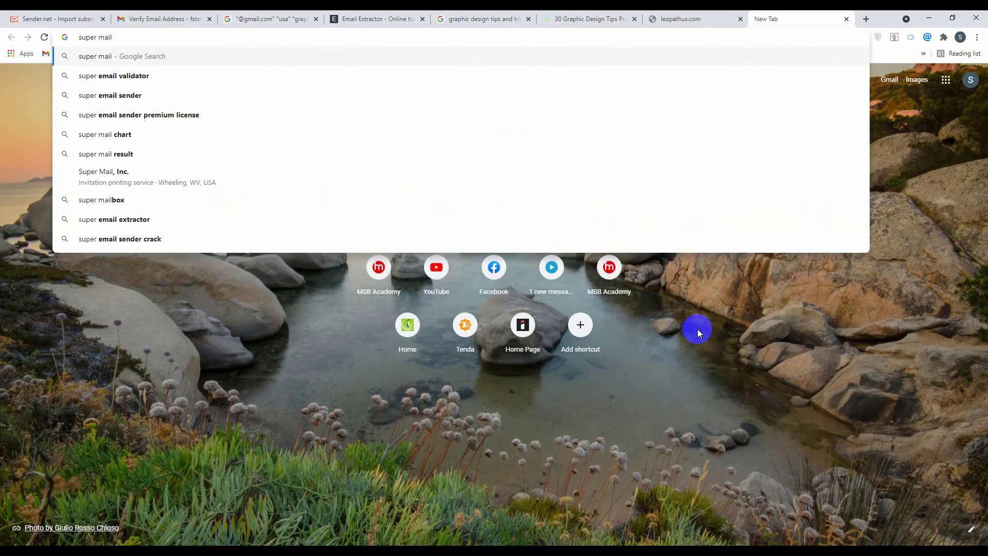
text( validat)
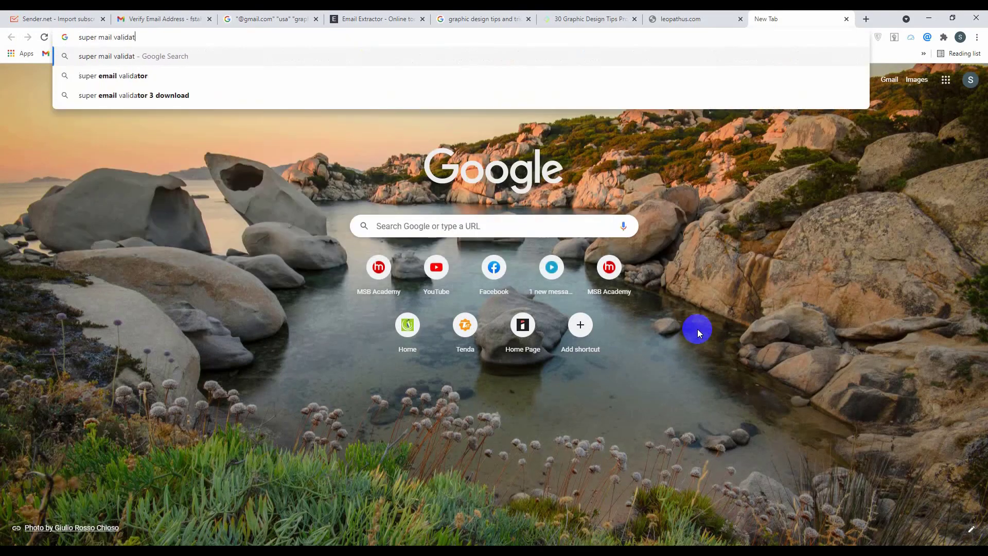
text(ion)
key(Return)
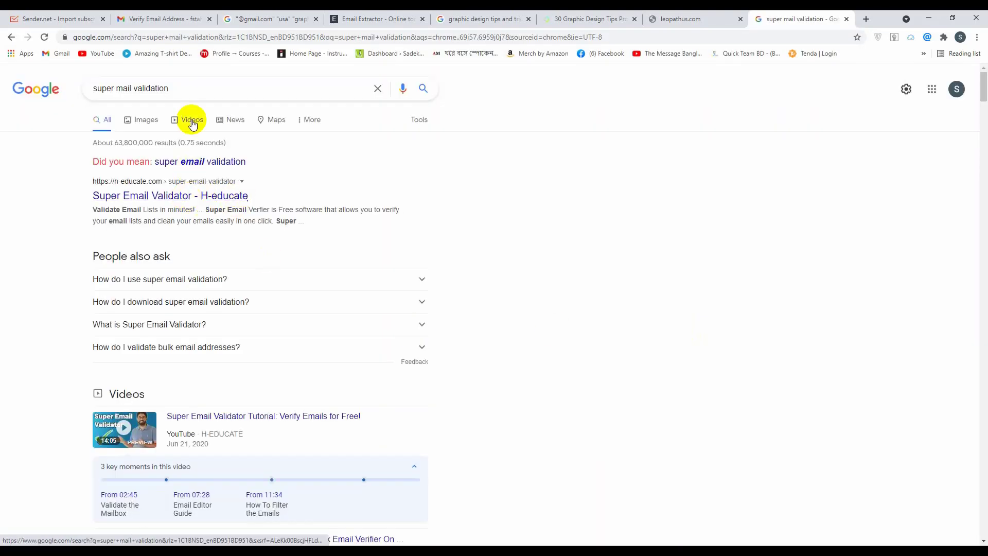
Open H-educate's Super Email Validator page, decline its notification prompt, and download the zip
click(173, 196)
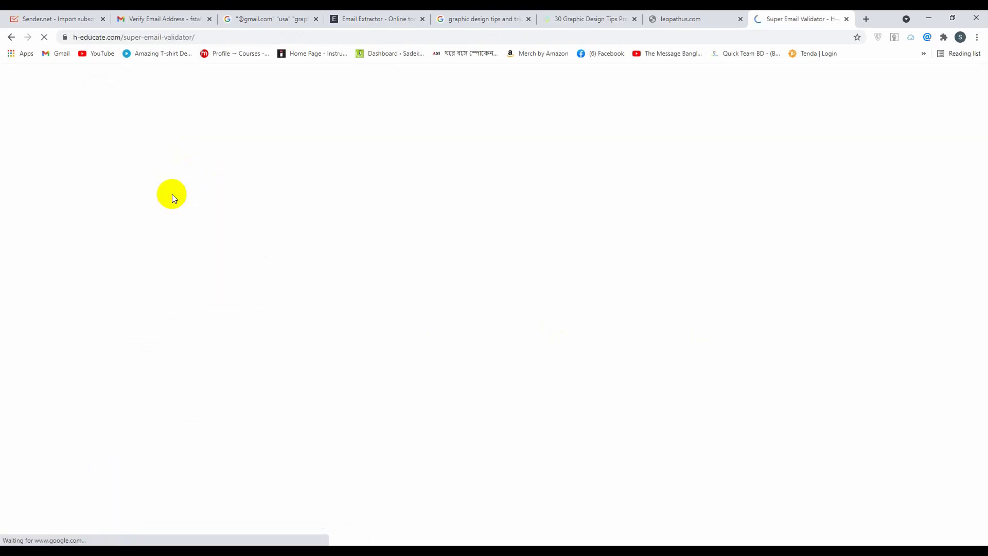
scroll(695, 260, down, 9)
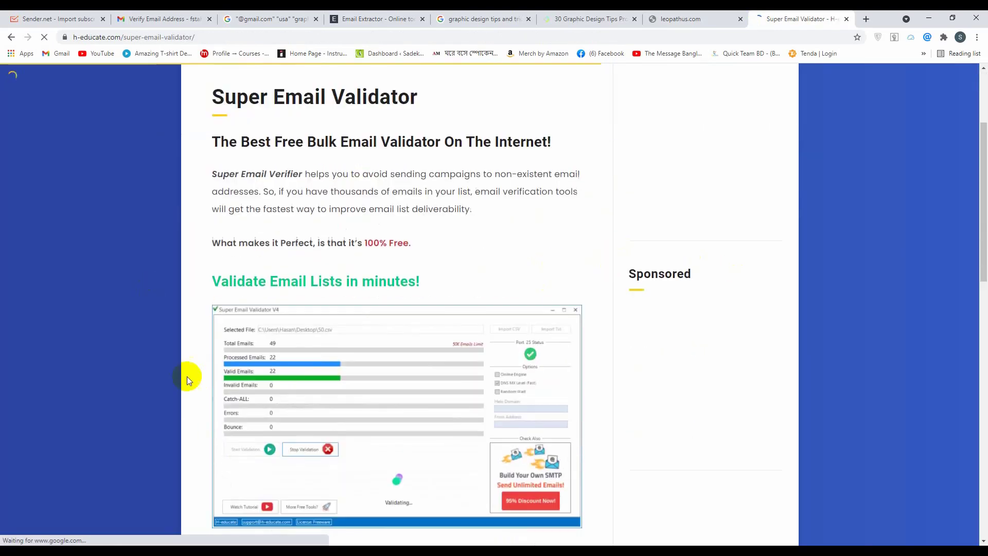
scroll(400, 310, down, 9)
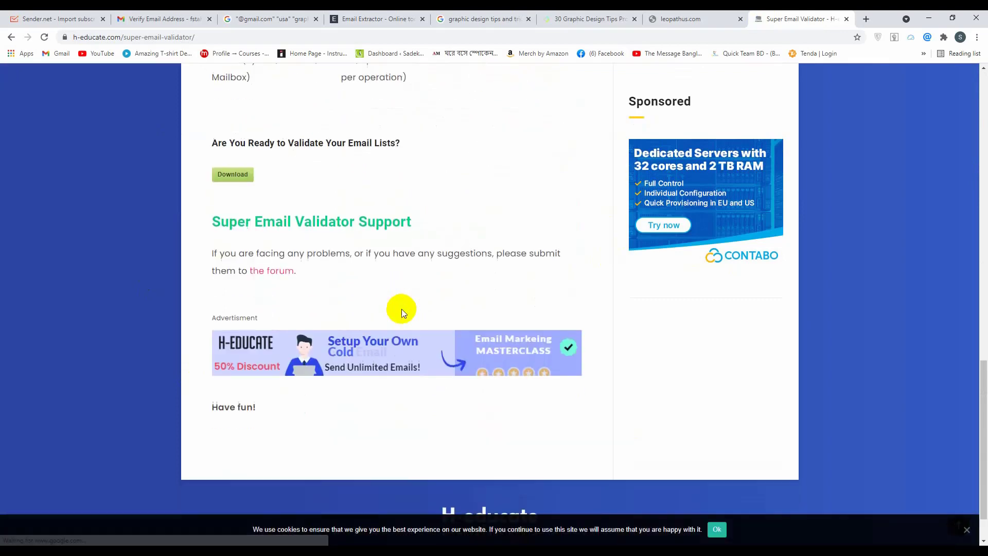
scroll(585, 212, up, 10)
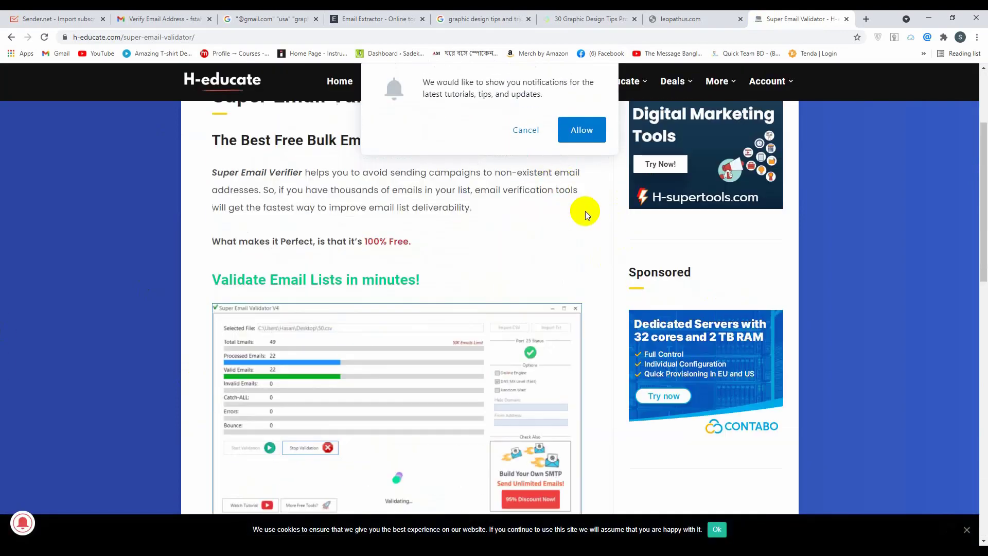
click(527, 132)
scroll(399, 327, up, 3)
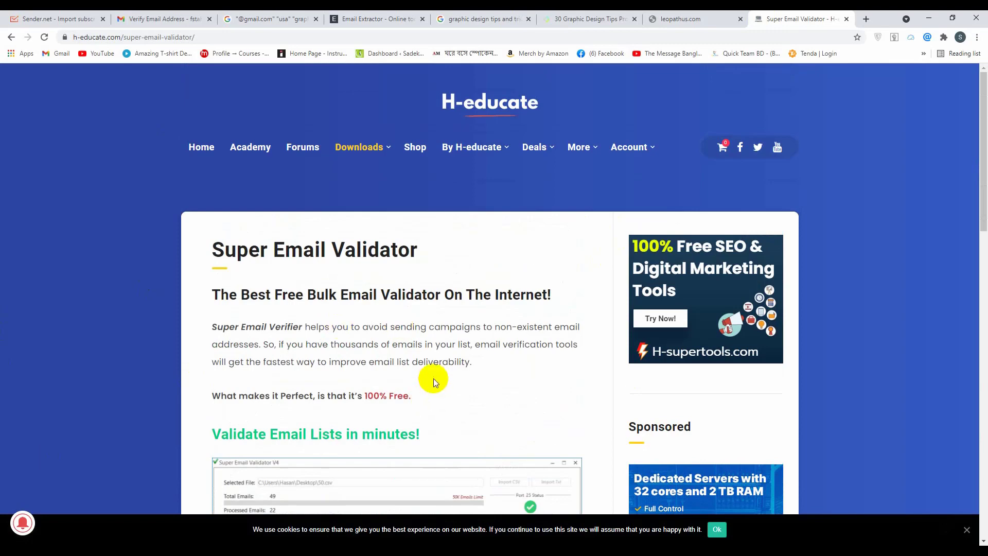
scroll(462, 359, down, 10)
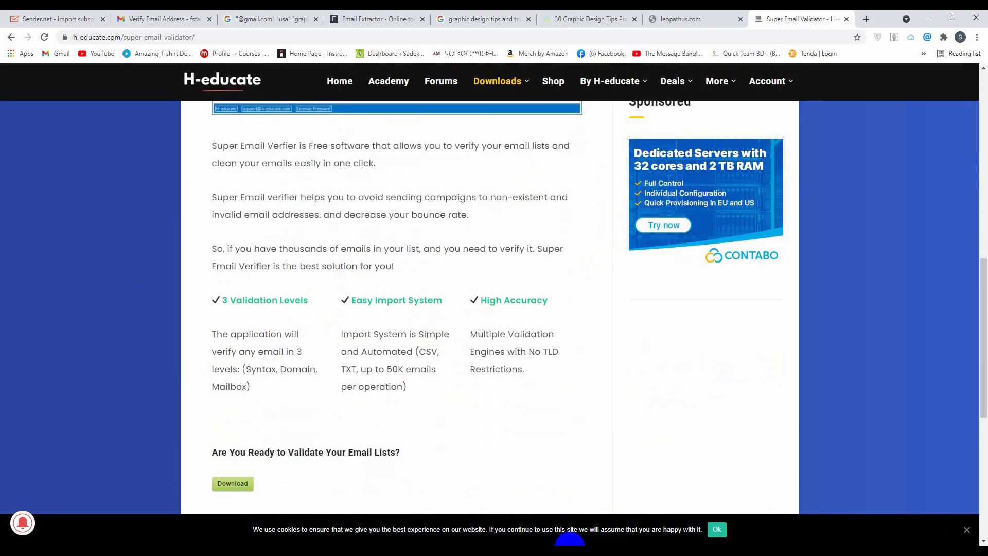
scroll(554, 540, down, 2)
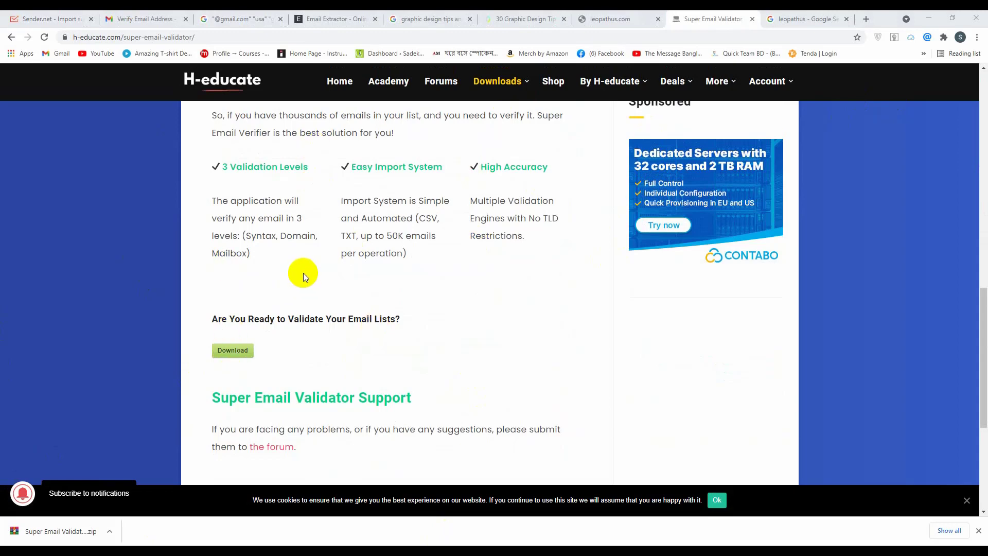
scroll(303, 273, up, 5)
scroll(308, 270, down, 6)
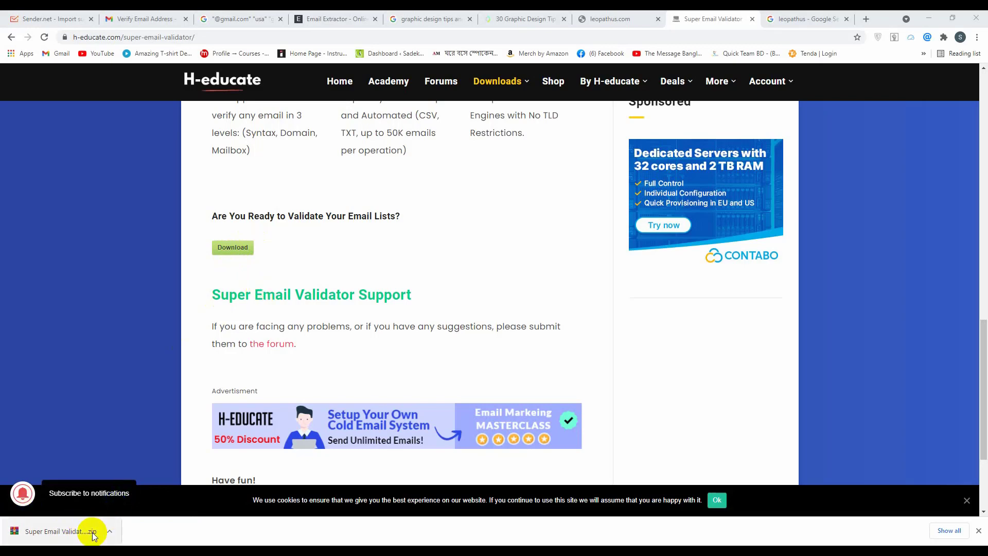
Open the downloaded validator zip in WinRAR, dismiss the evaluation reminder, and close the archive window
click(92, 532)
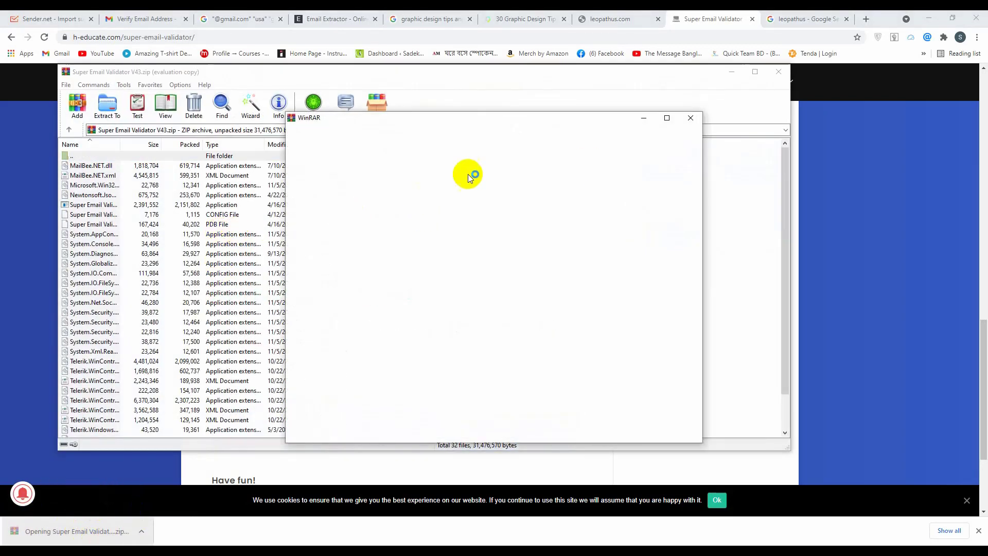
click(690, 120)
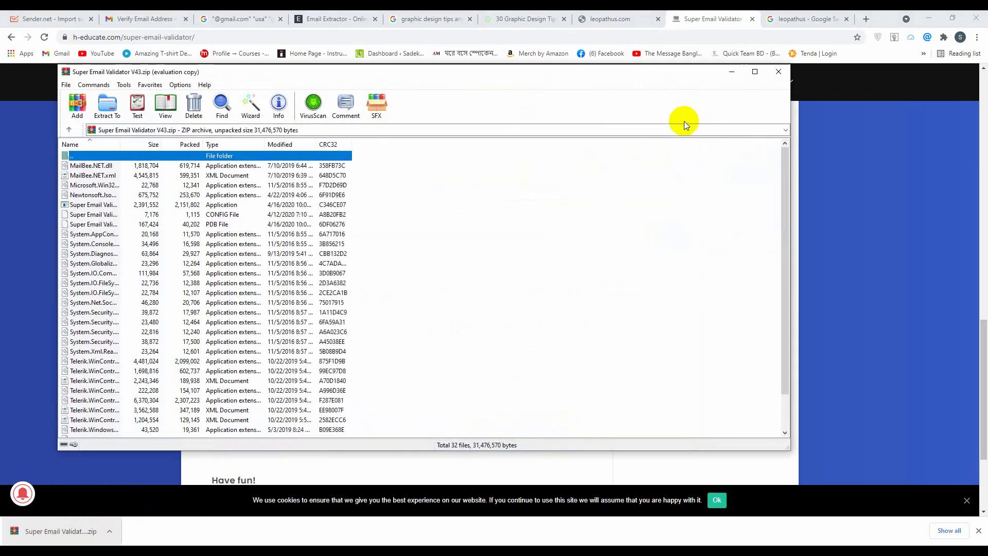
click(779, 71)
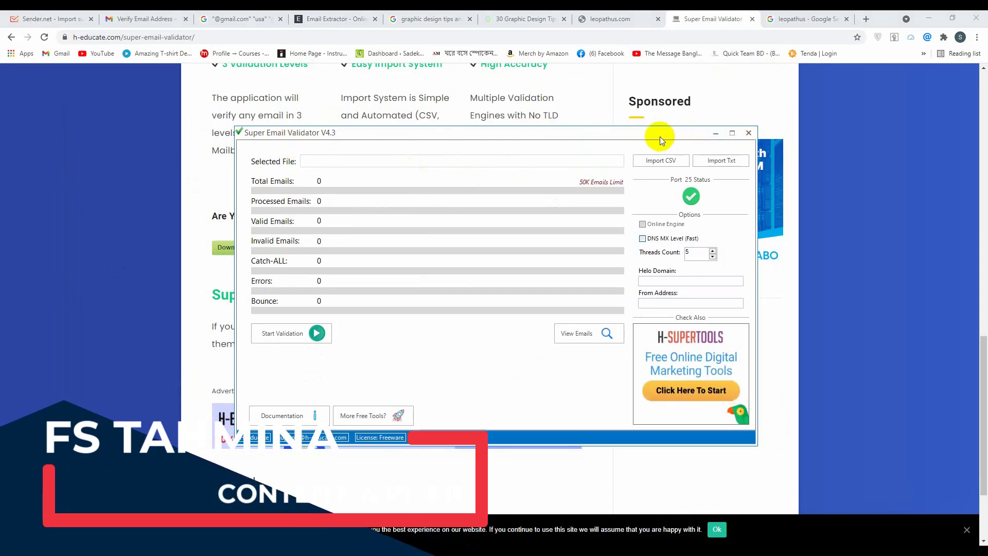
Move the Super Email Validator window up and left, then choose Import CSV
drag(660, 136, 628, 94)
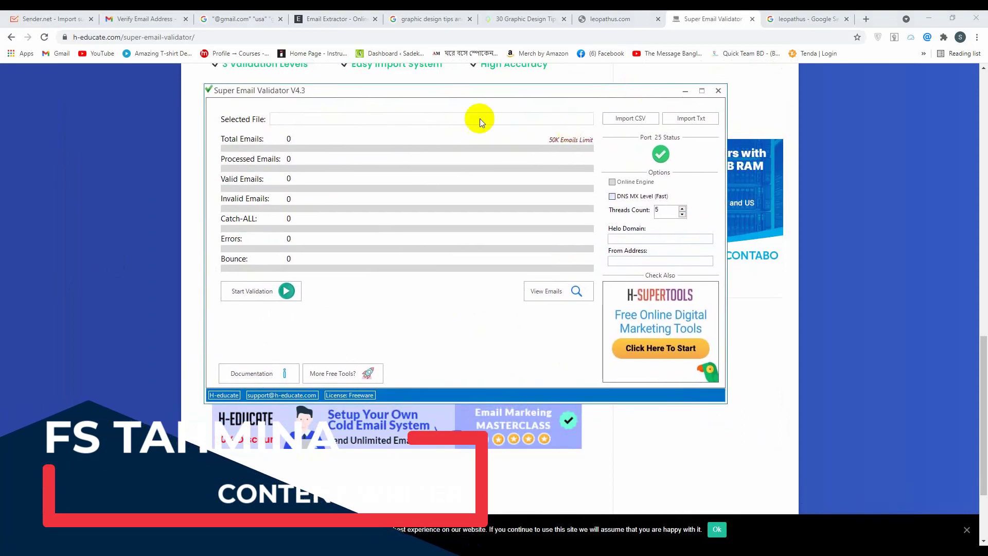
click(639, 117)
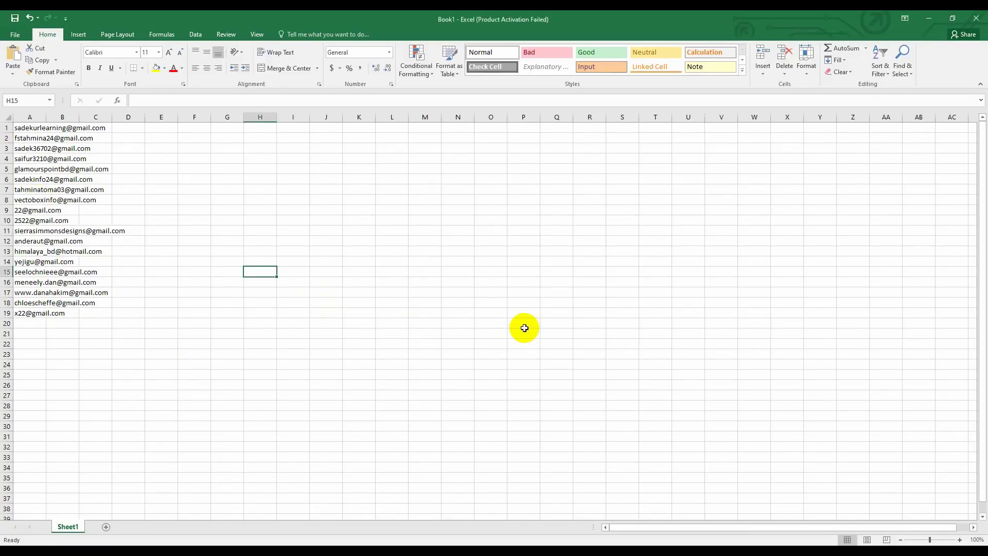
Save the workbook of nineteen addresses on the Desktop under the name email
key(ctrl+s)
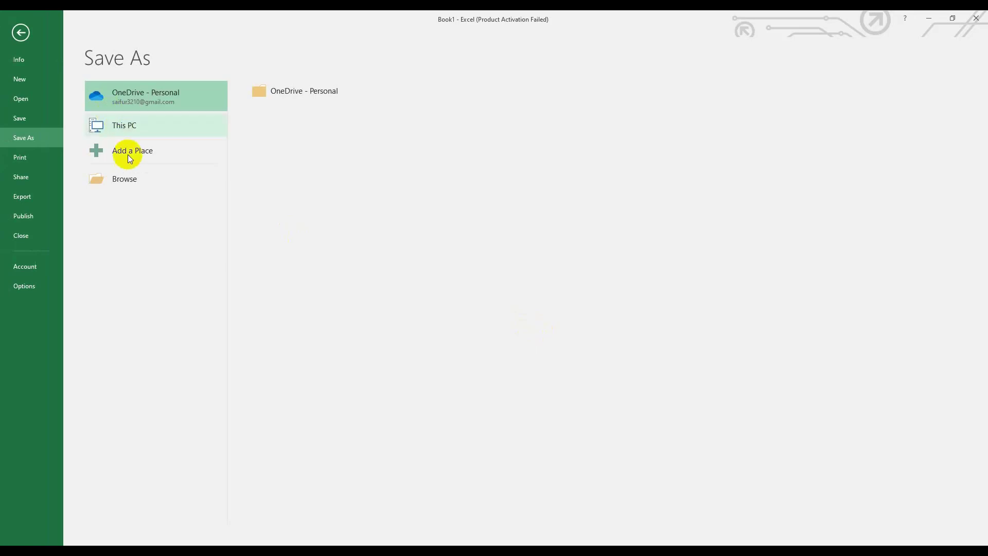
click(141, 182)
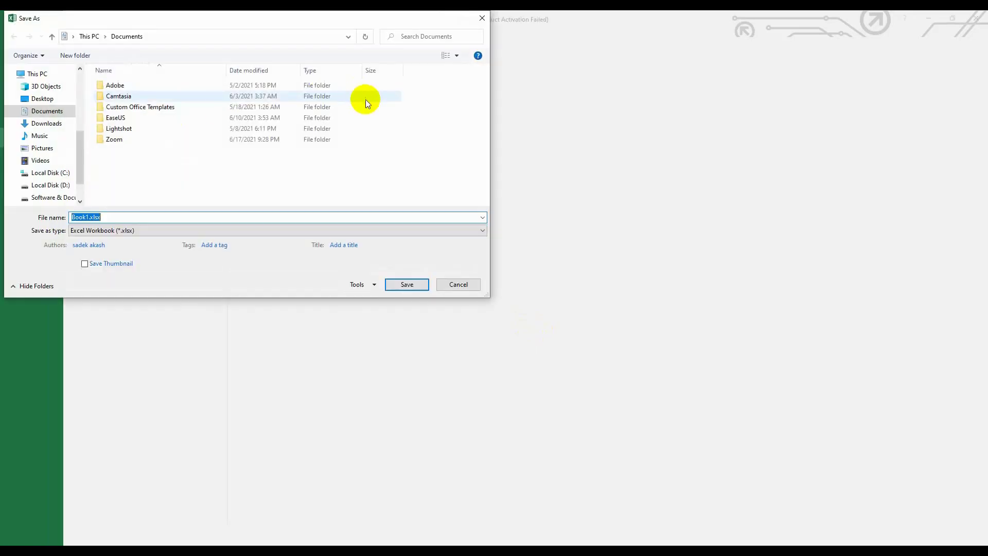
drag(76, 141, 77, 81)
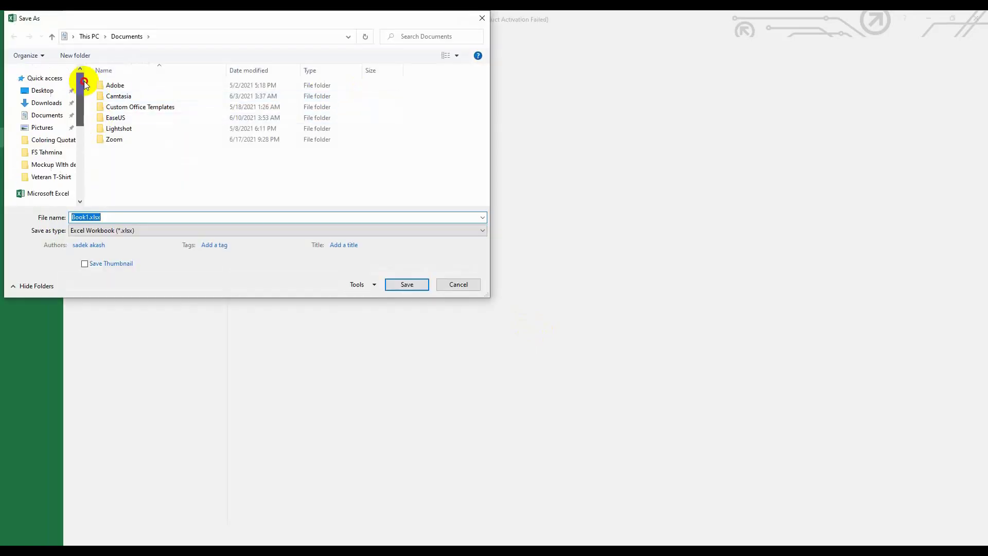
click(62, 96)
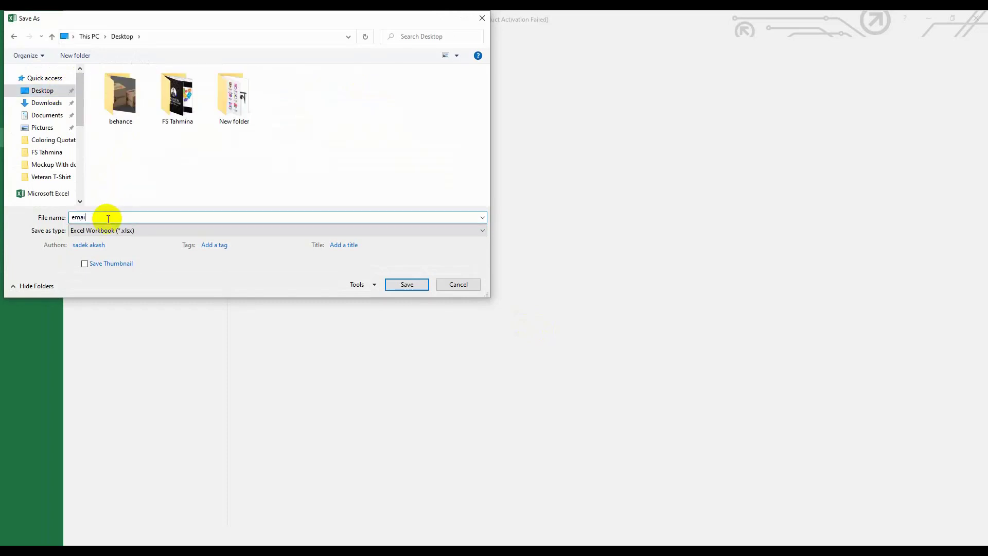
click(409, 286)
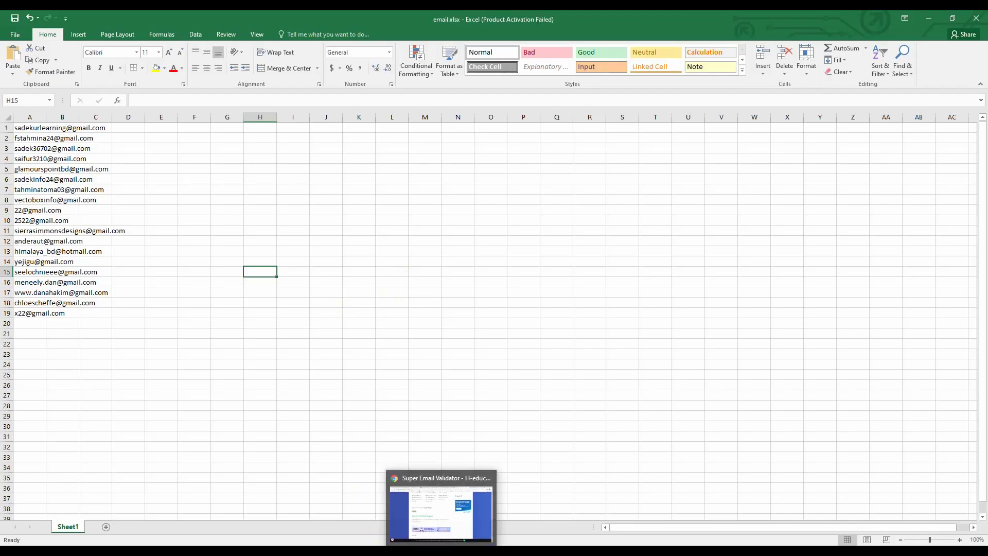
Load email.xlsx from the Desktop into the validator and dismiss the No Emails error
click(441, 507)
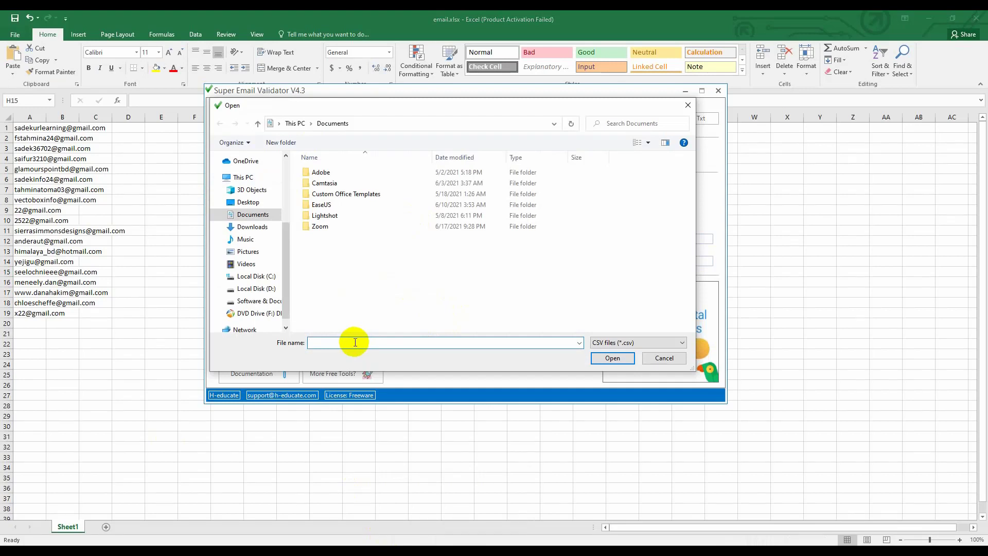
drag(287, 234, 286, 182)
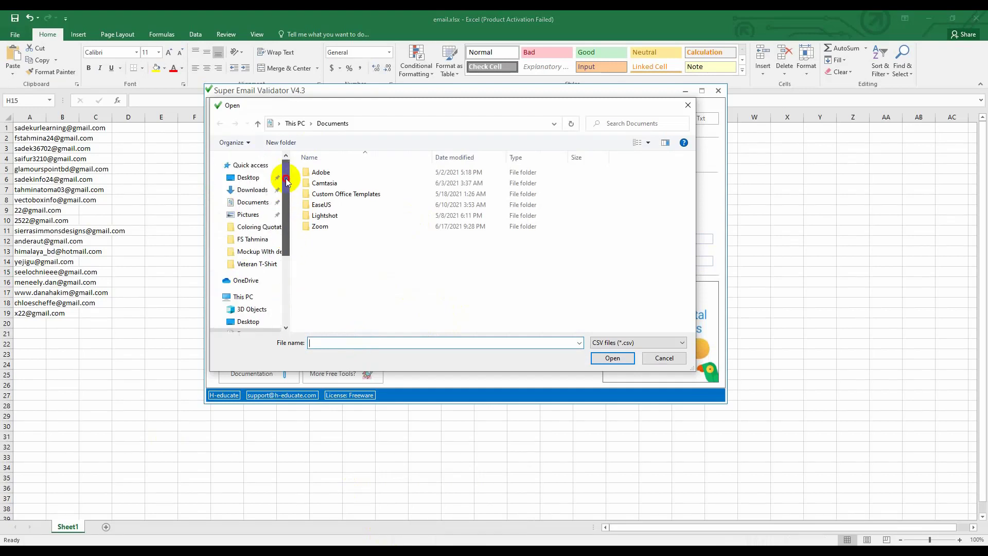
click(249, 178)
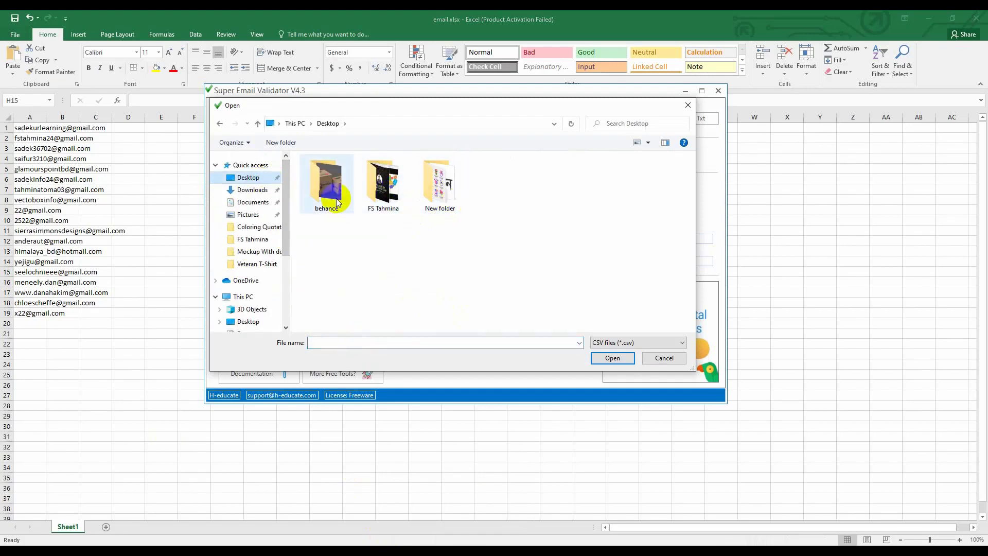
click(631, 342)
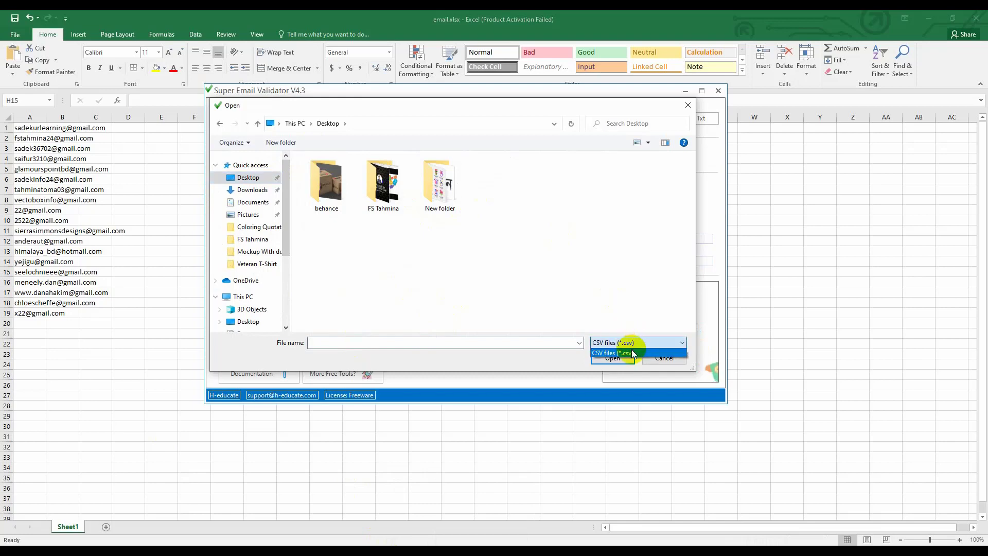
click(633, 353)
click(356, 343)
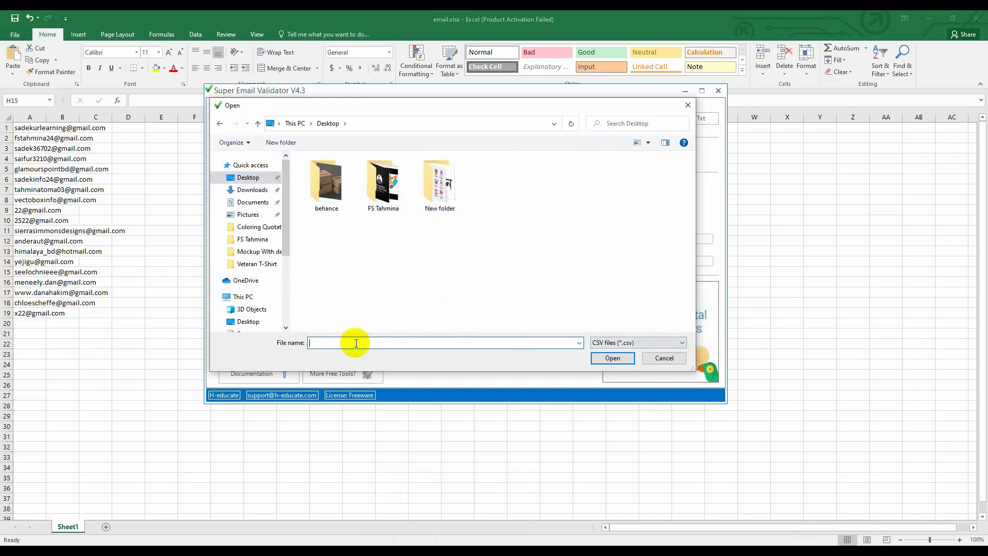
text(email)
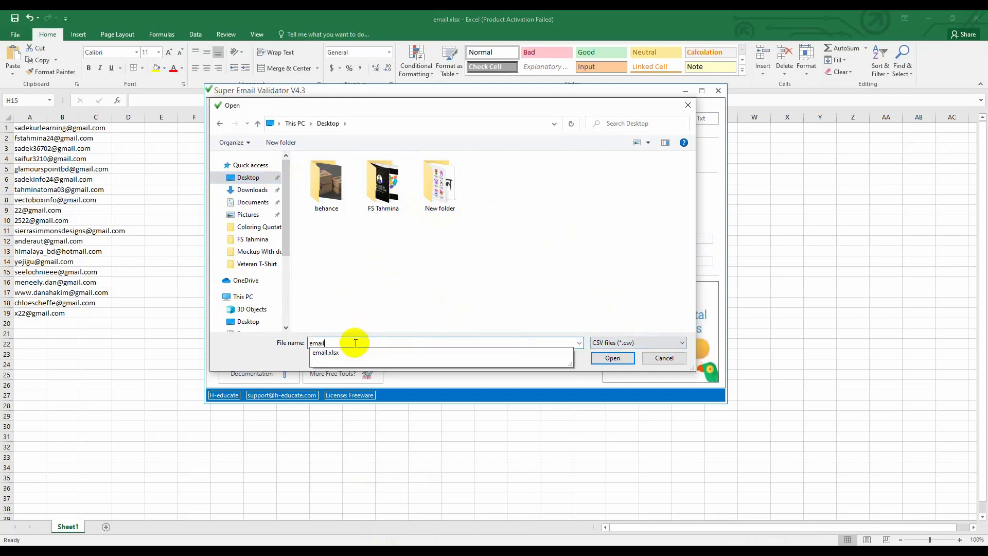
click(341, 354)
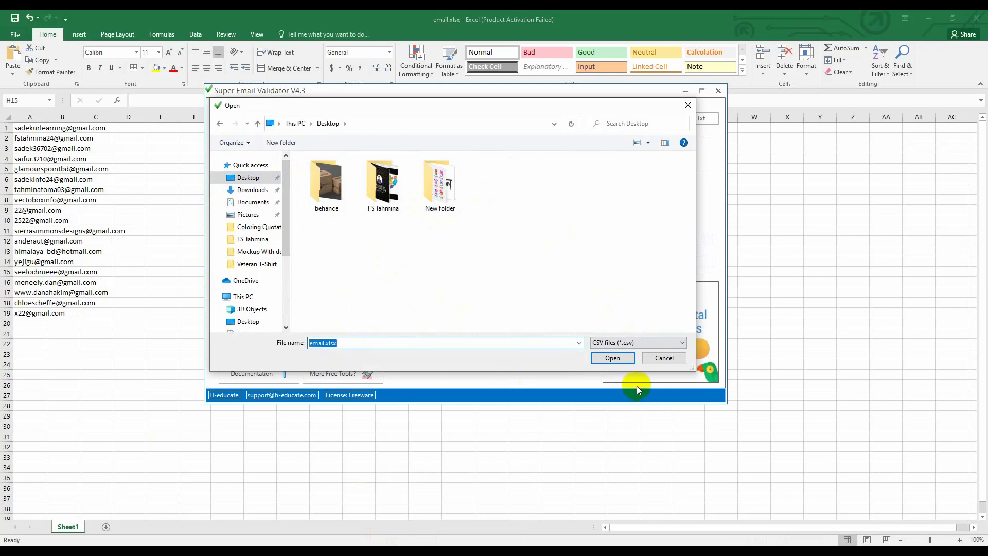
click(613, 358)
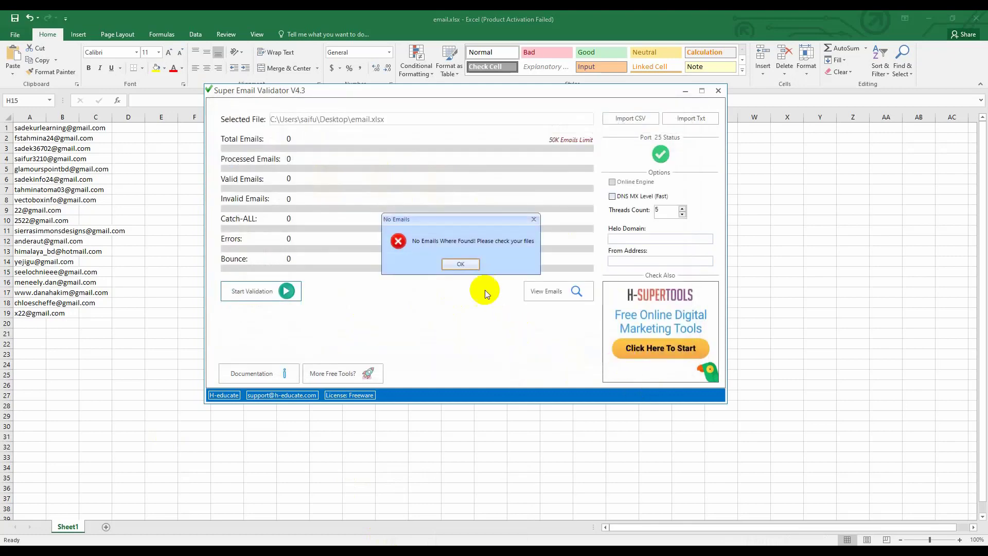
click(460, 265)
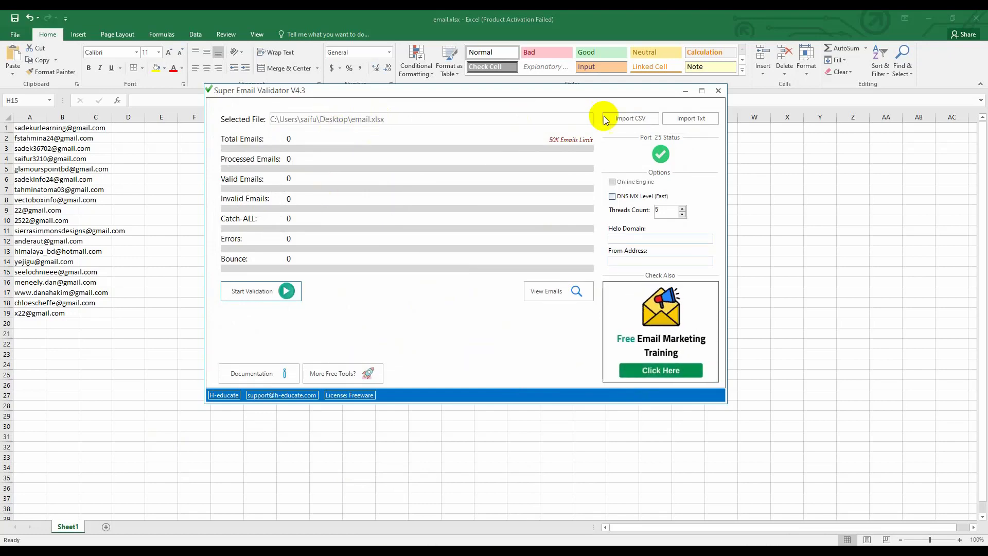
Save the Excel workbook to the Desktop as email.csv in CSV (MS-DOS) format
key(alt+F4)
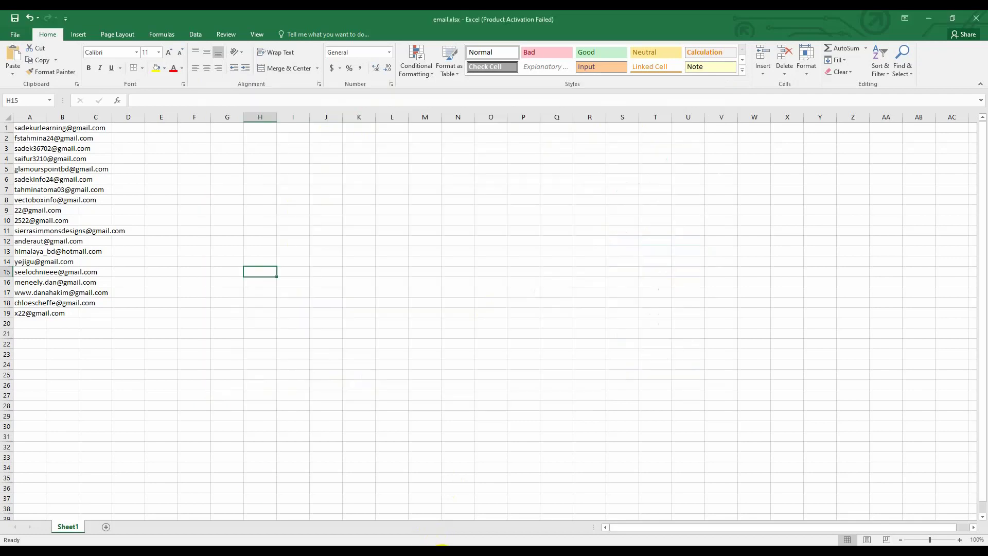
click(158, 319)
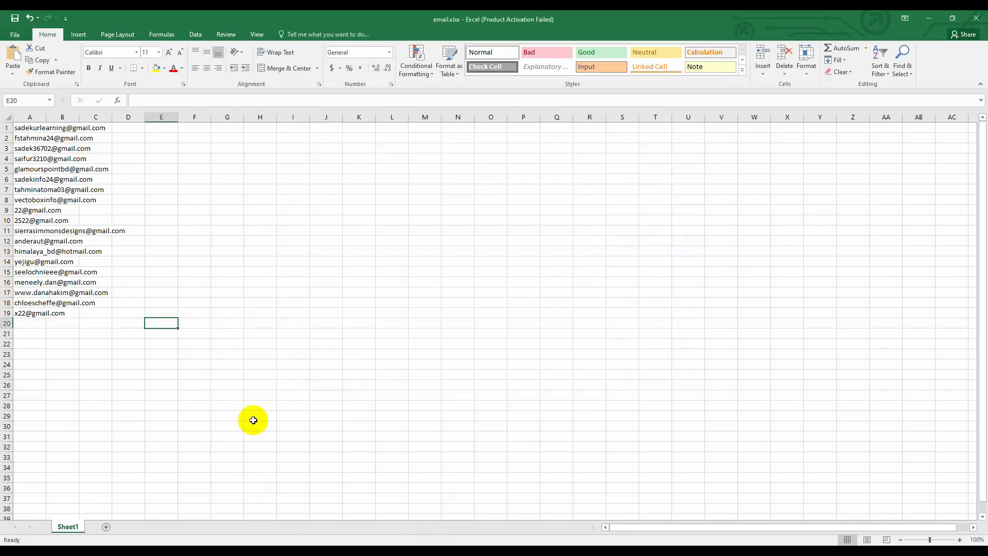
click(17, 35)
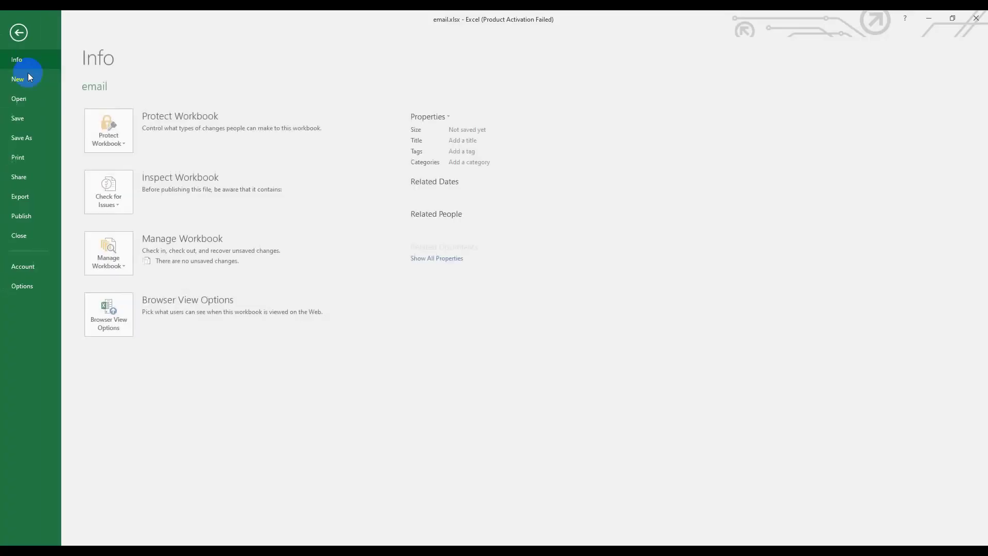
click(23, 137)
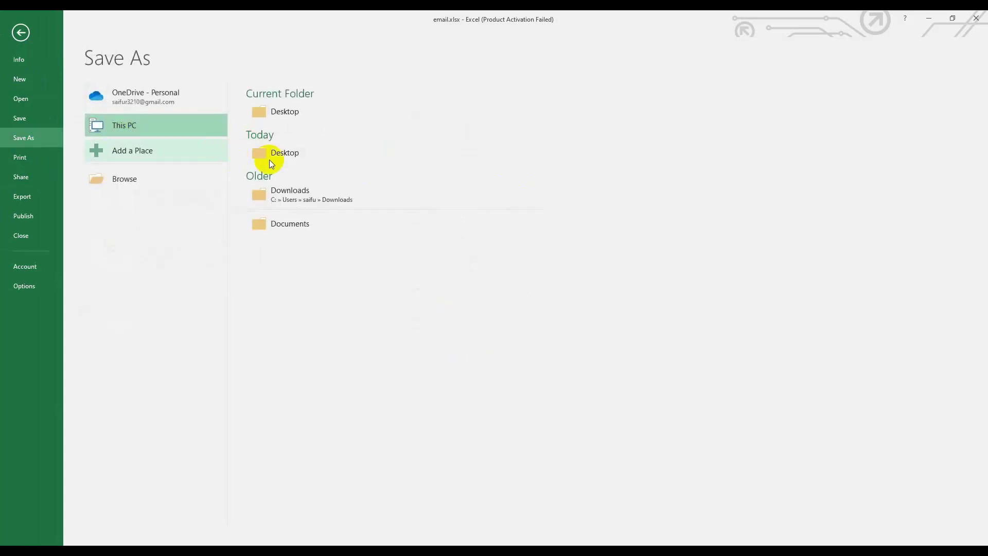
click(271, 159)
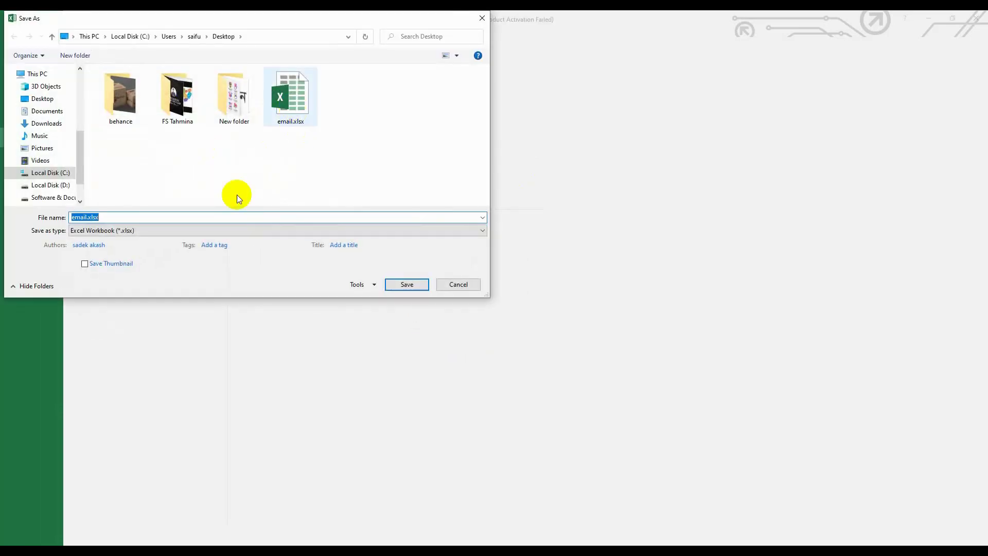
click(144, 232)
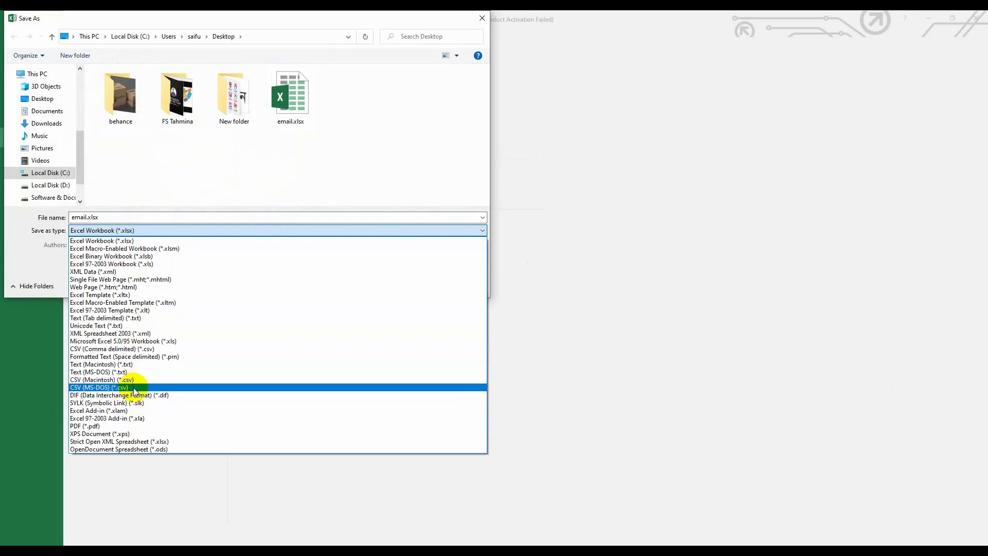
click(135, 391)
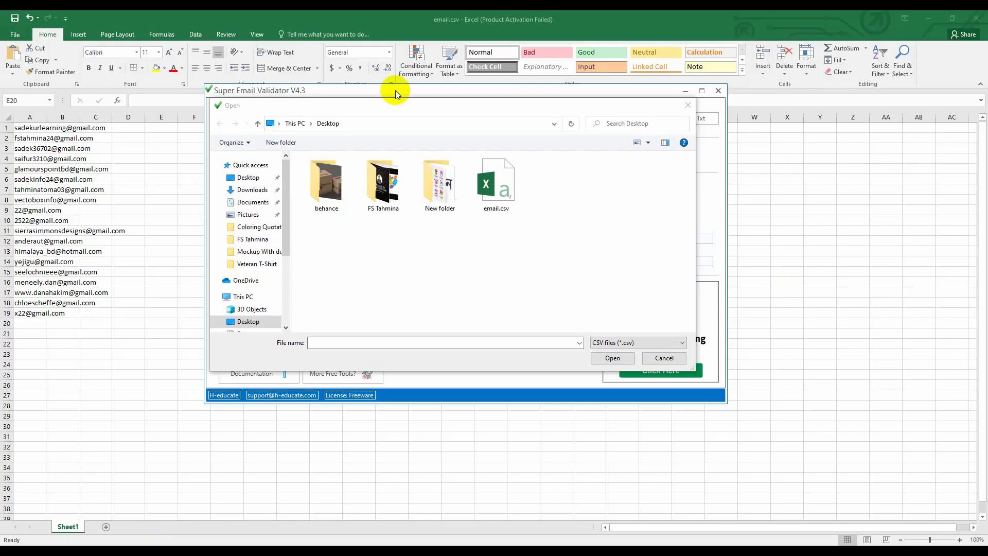
Load email.csv into the validator and dismiss the No Emails error
double_click(496, 195)
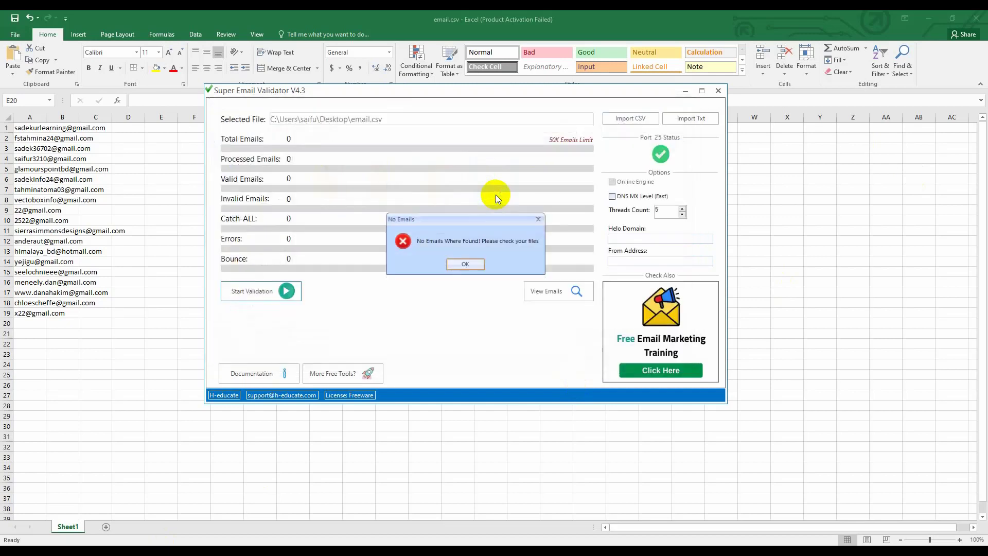
click(468, 262)
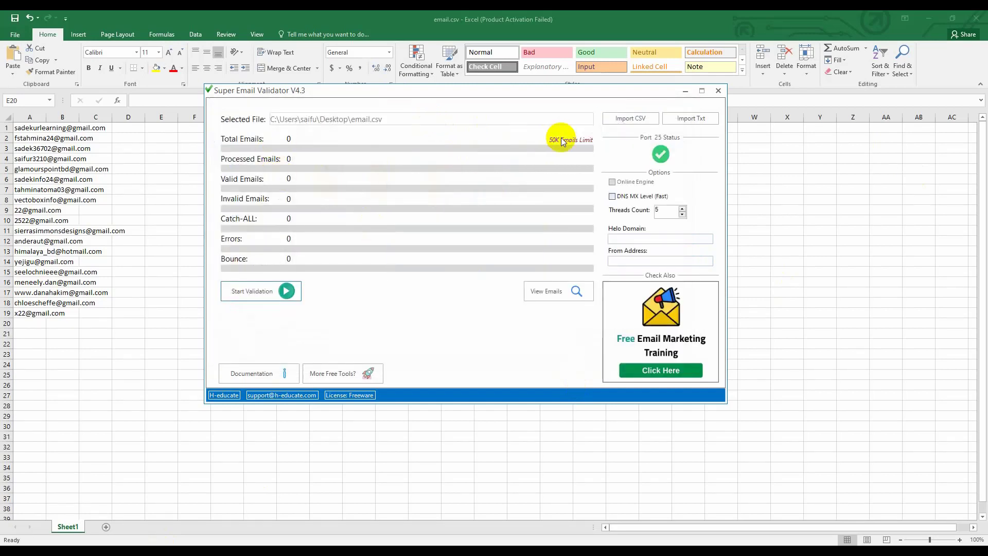
click(586, 140)
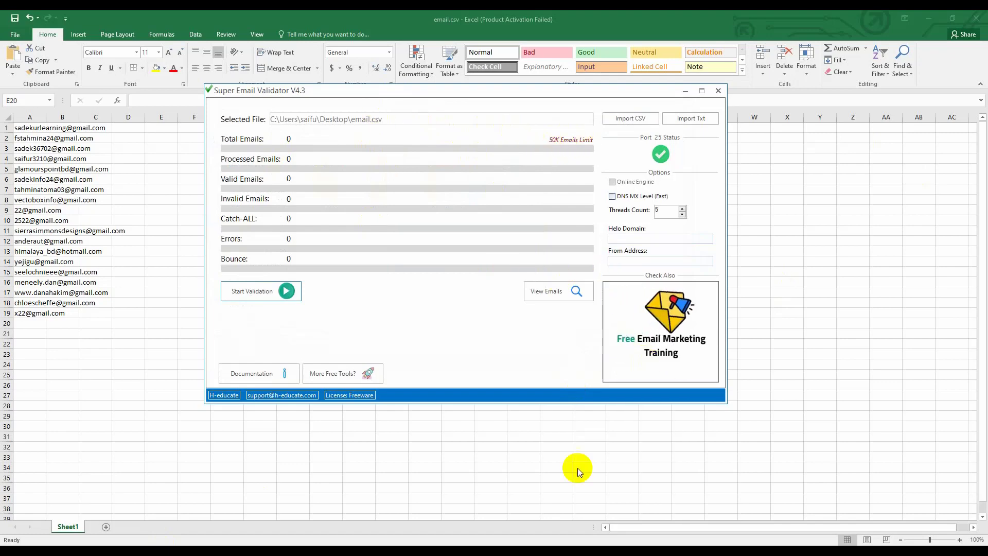
Check the addresses in the spreadsheet, then start an Import Txt in the validator
double_click(55, 199)
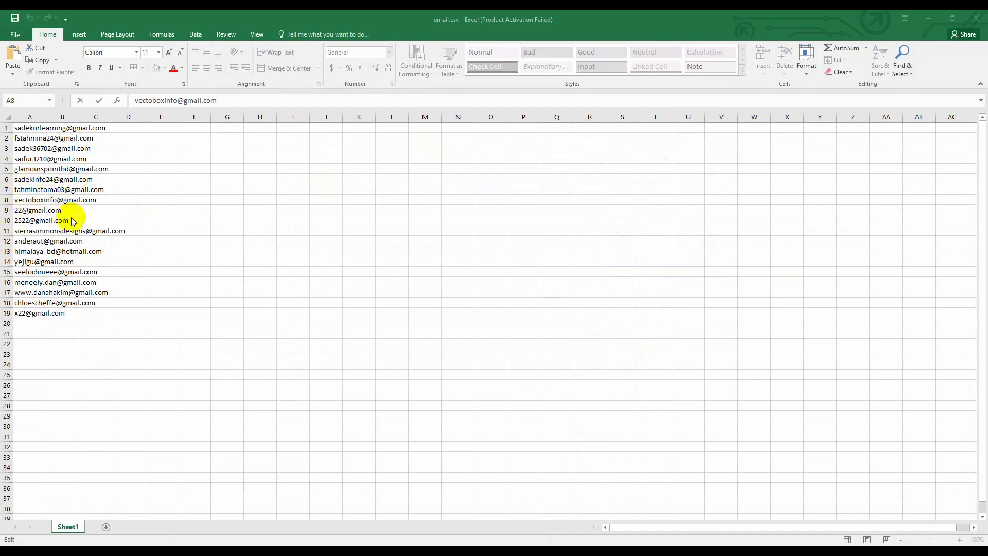
key(alt+Tab)
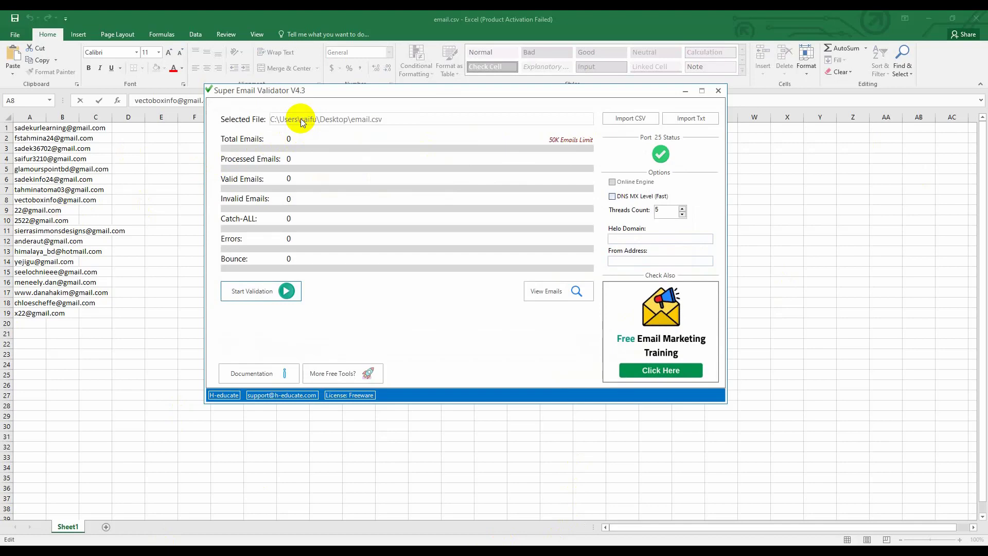
click(691, 122)
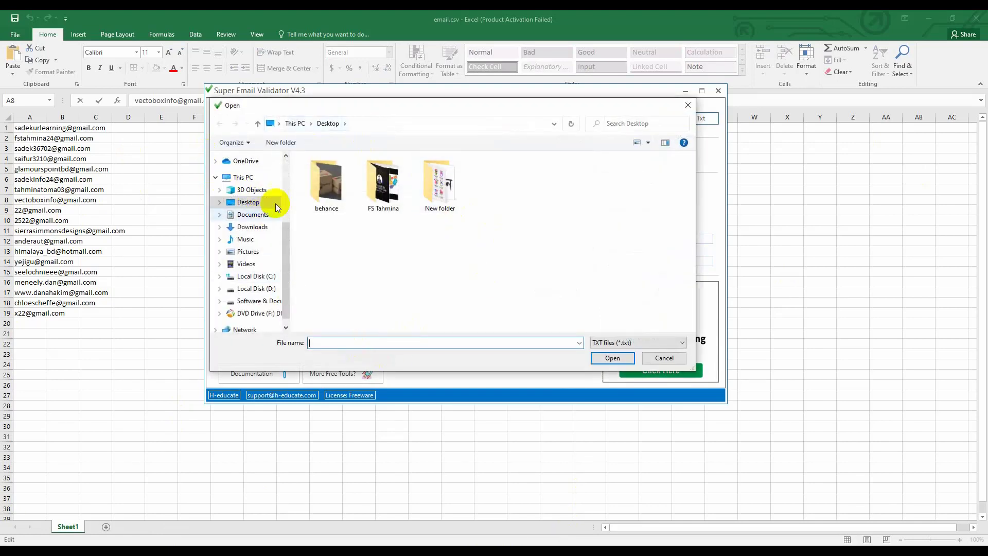
Dismiss the file picker and close Super Email Validator
key(Escape)
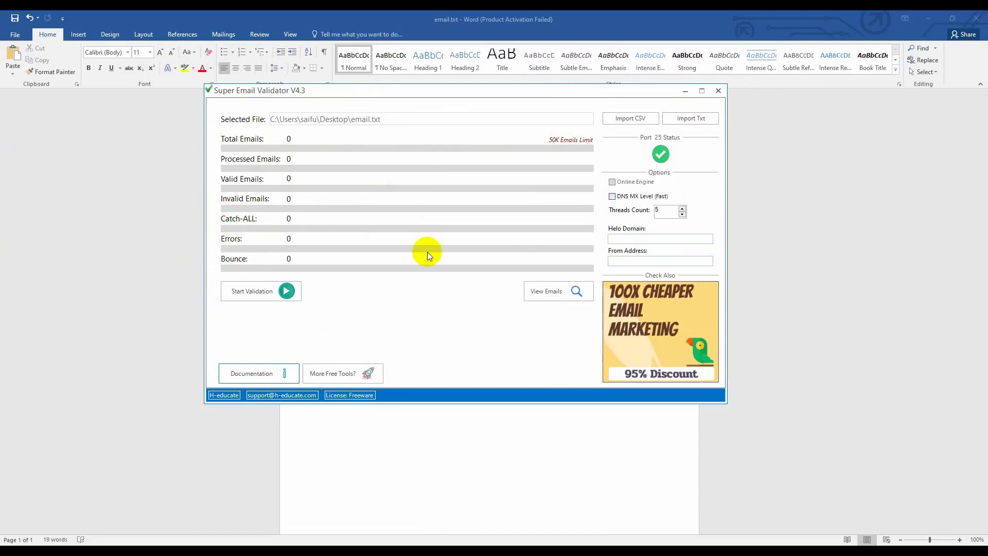
click(718, 91)
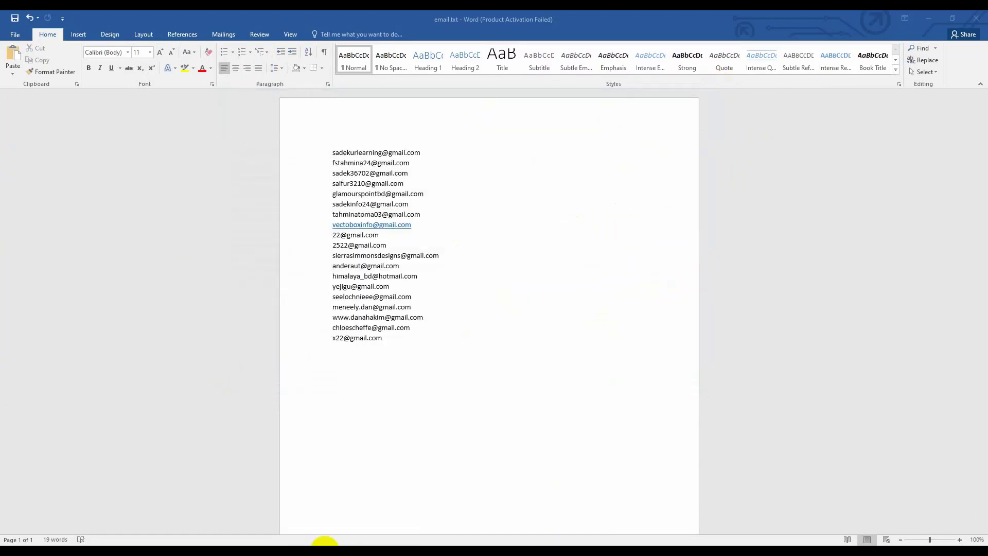
key(alt+Tab)
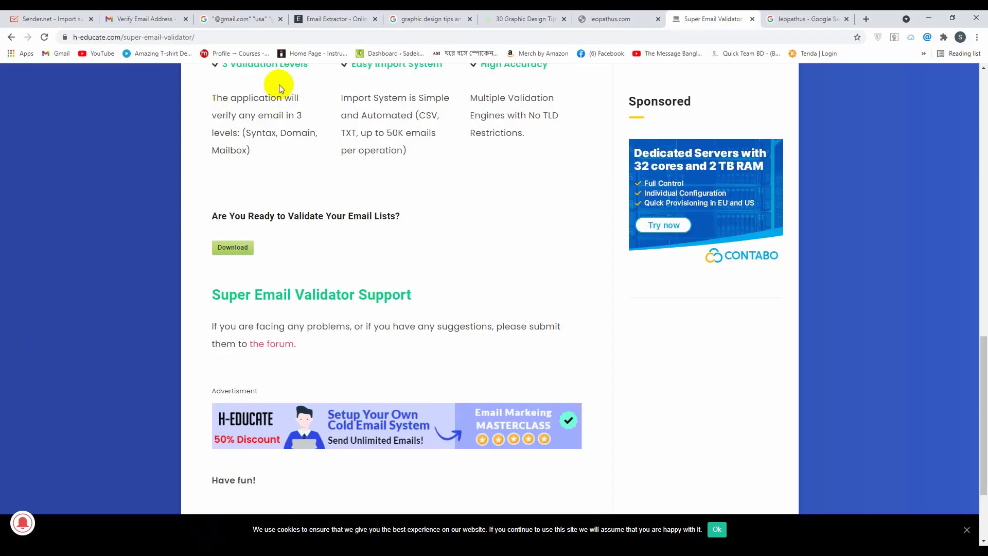
click(445, 15)
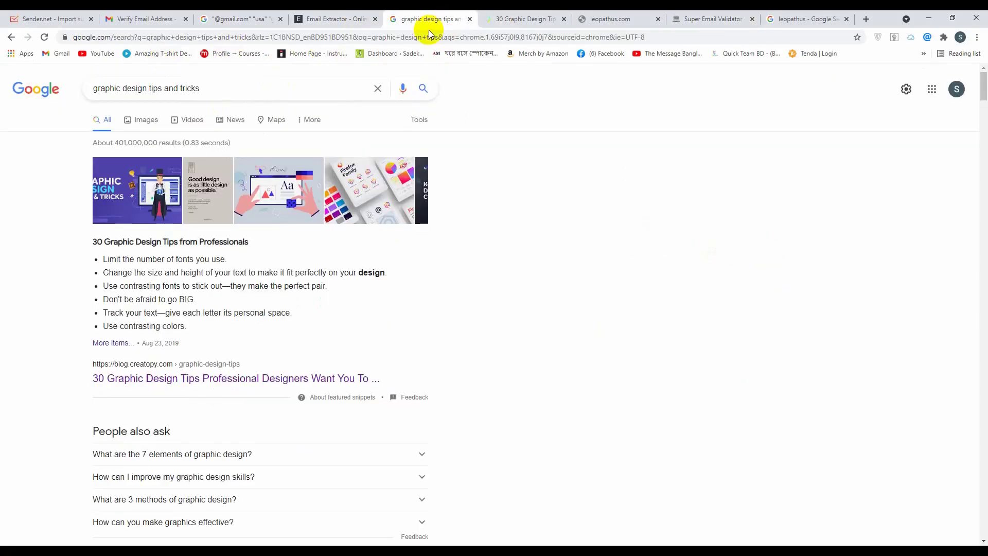
click(509, 18)
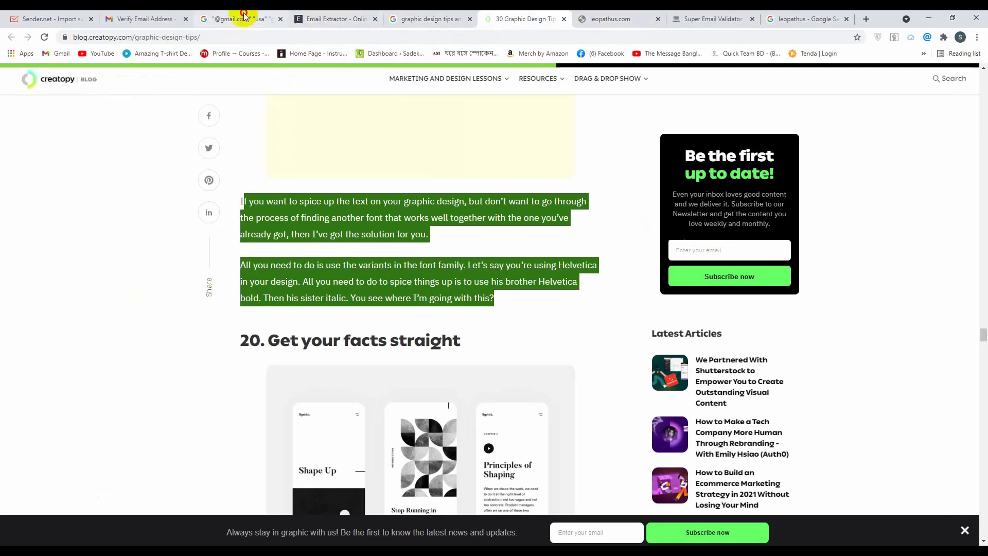
click(241, 18)
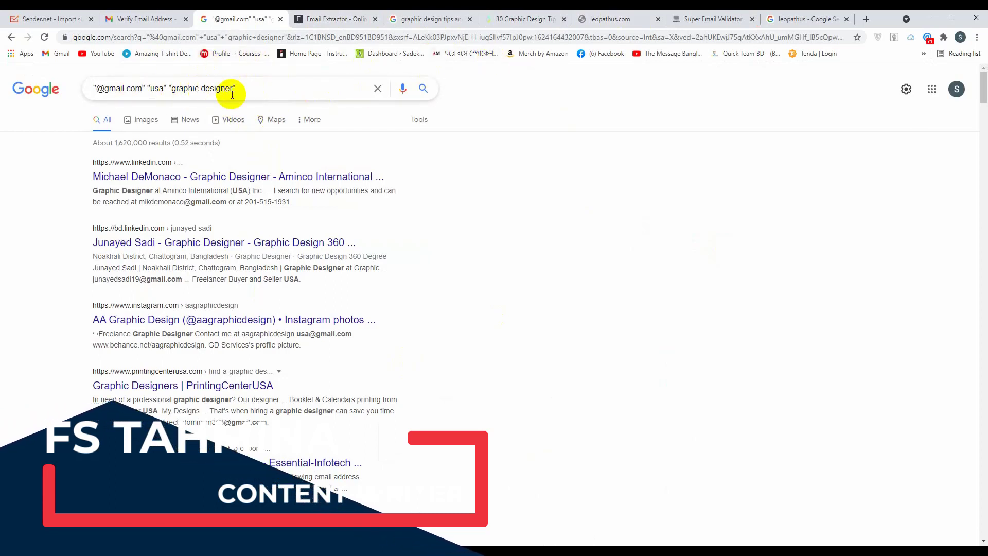
drag(237, 88, 93, 88)
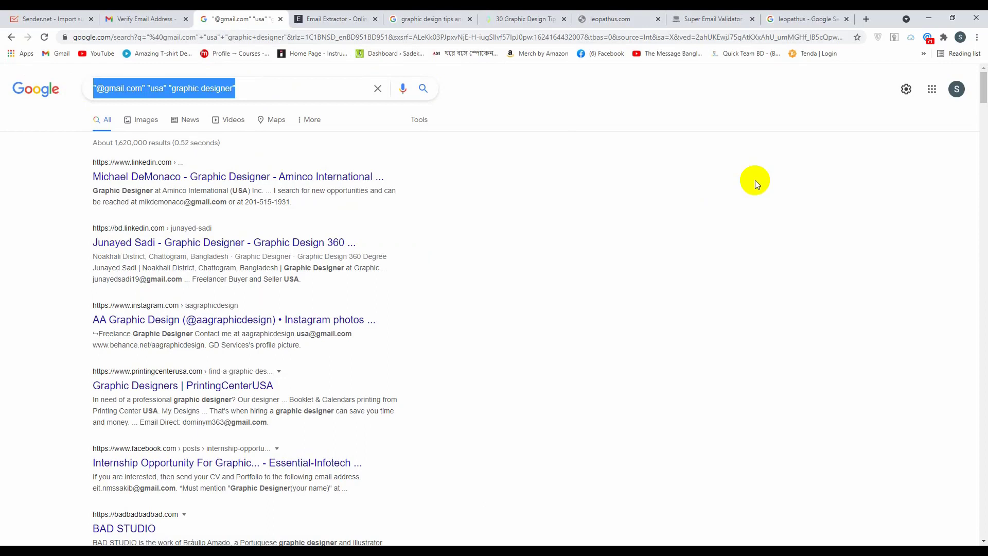
text(Teespr)
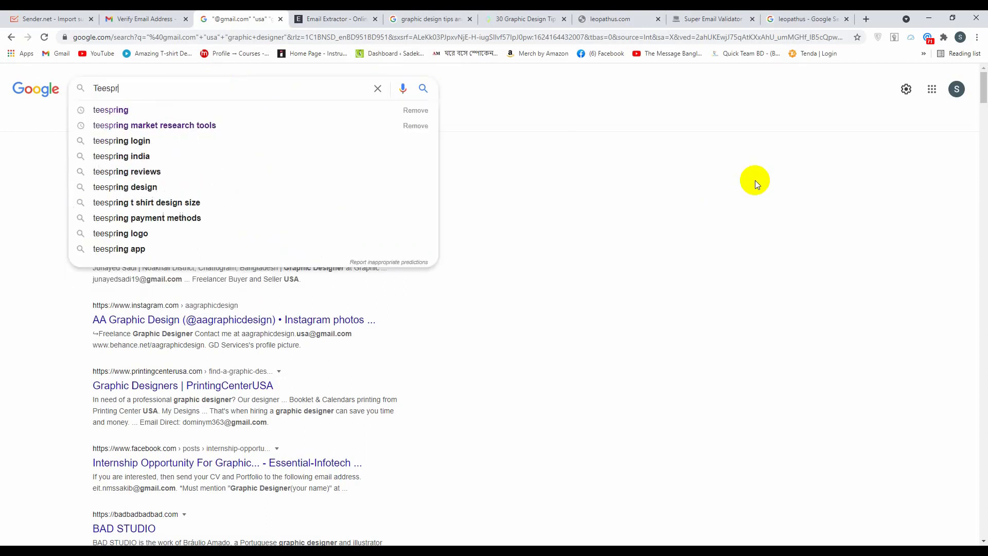
text(i)
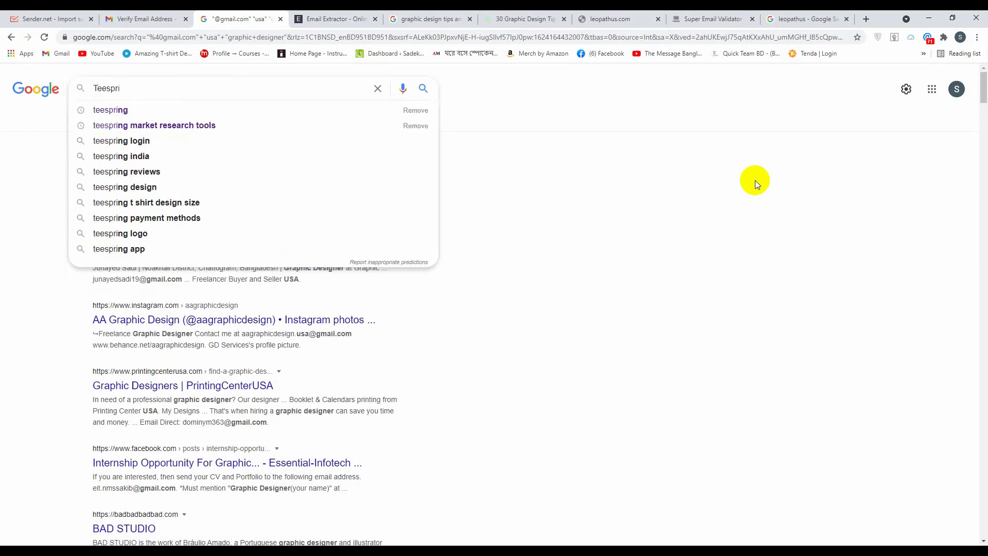
text(ng)
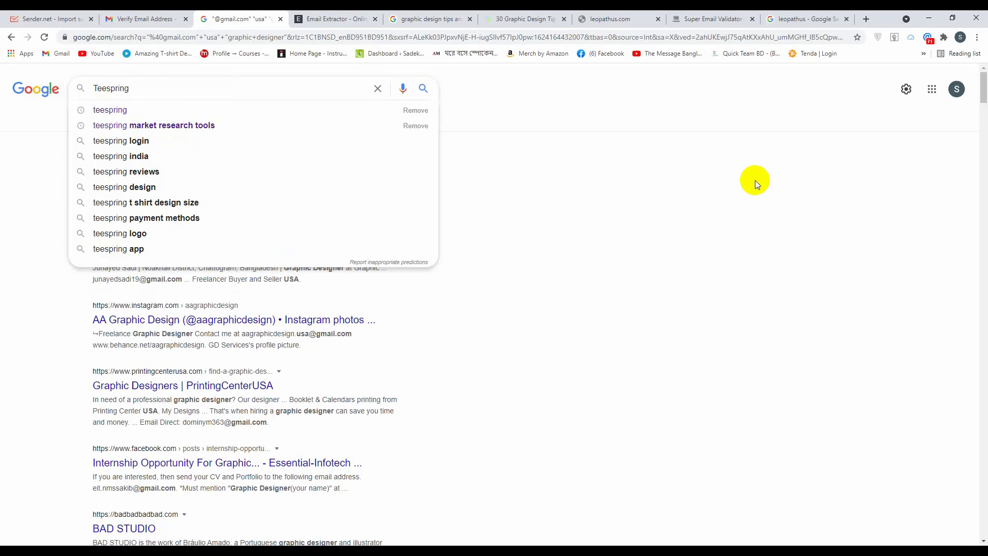
text( T)
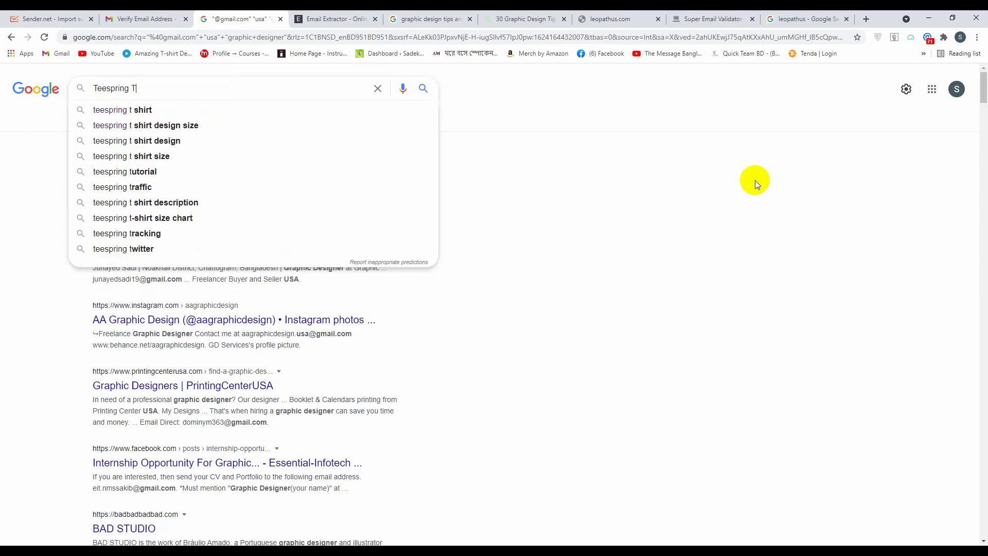
text(-shirt)
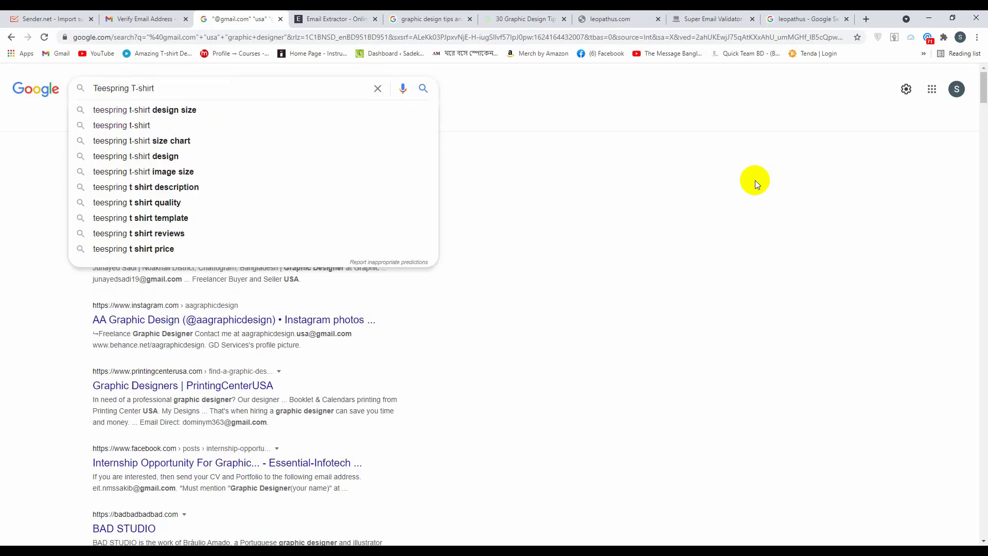
text( buyer)
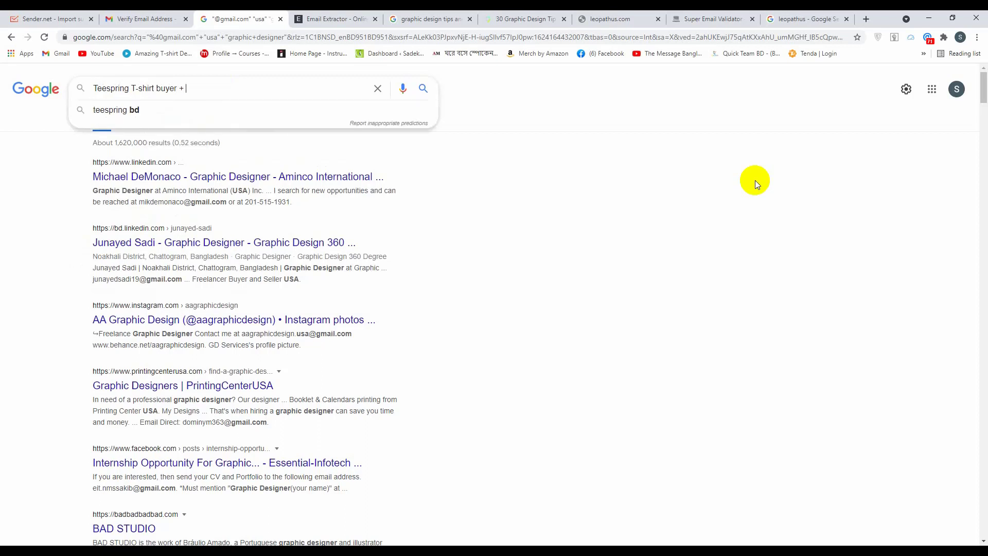
text( + u)
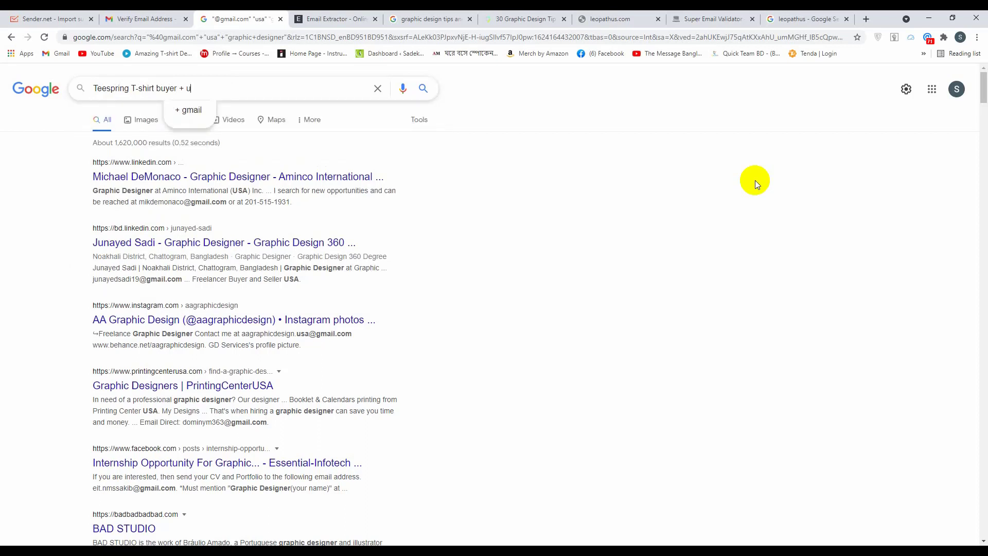
text(sa)
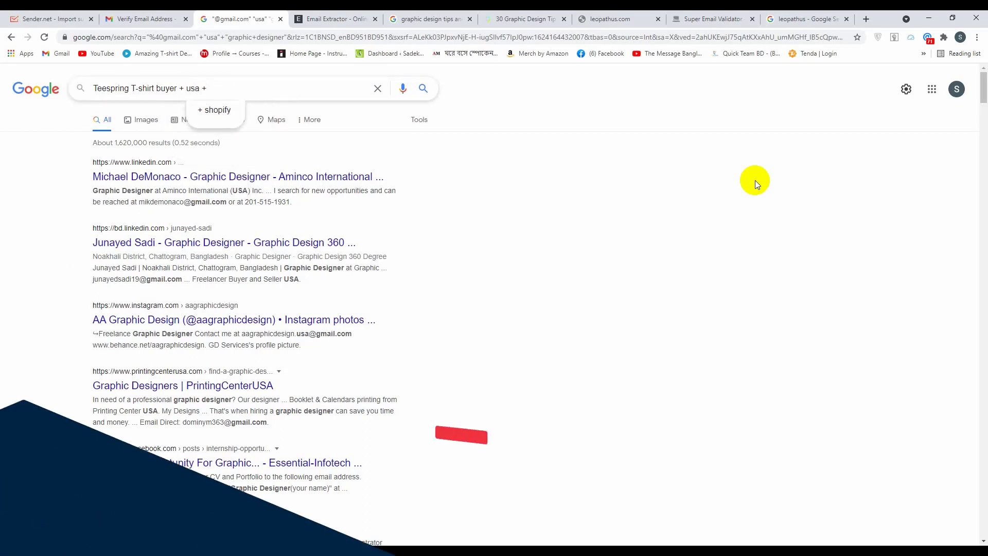
text( + )
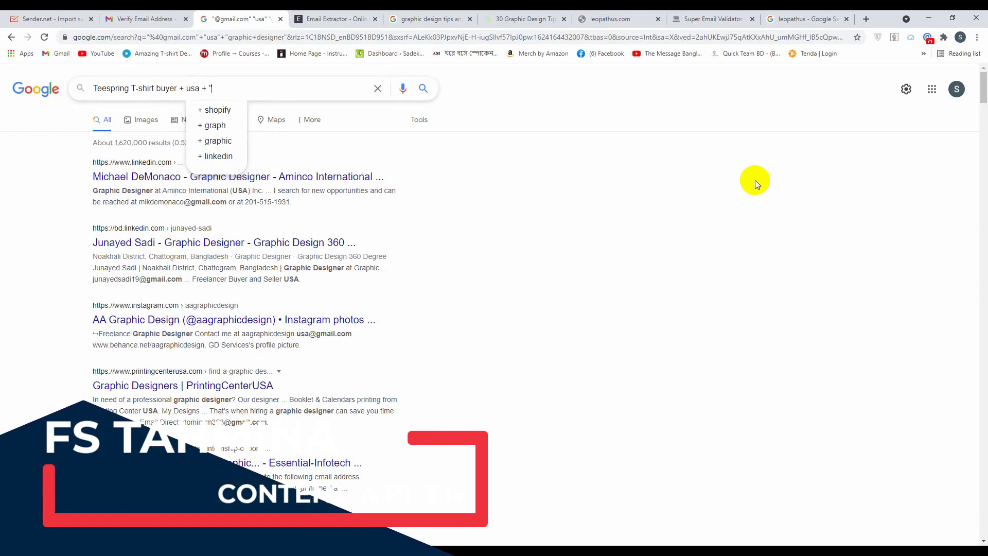
text("@)
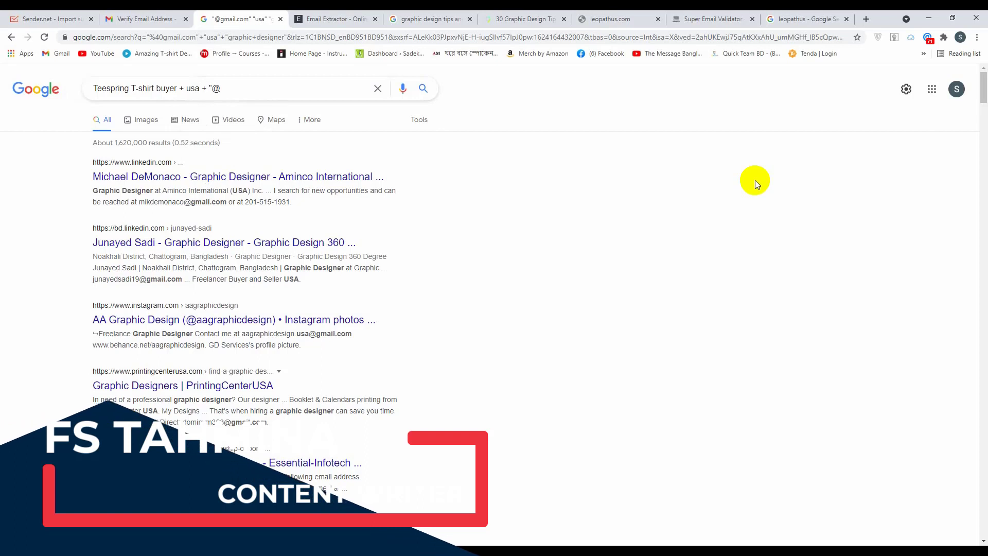
text(gmail.com)
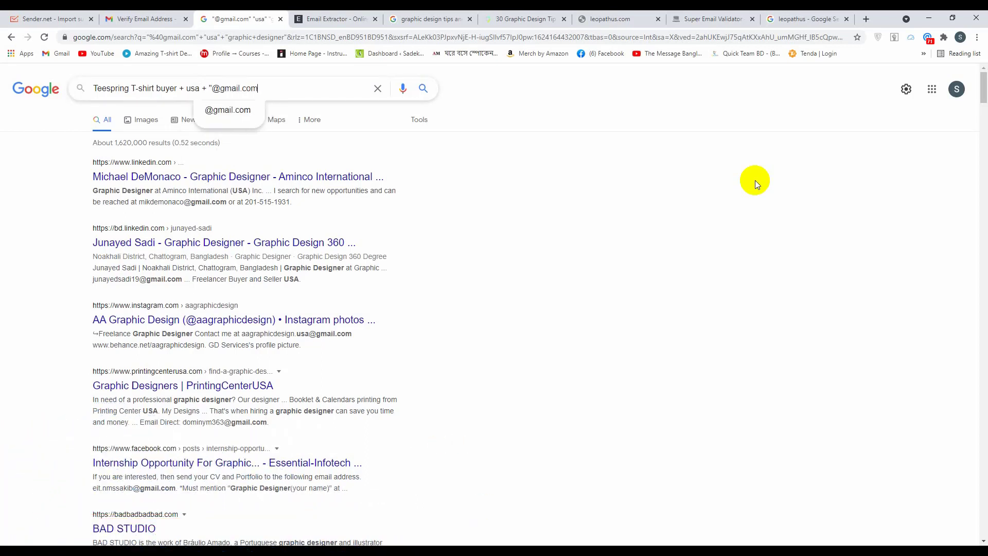
click(754, 180)
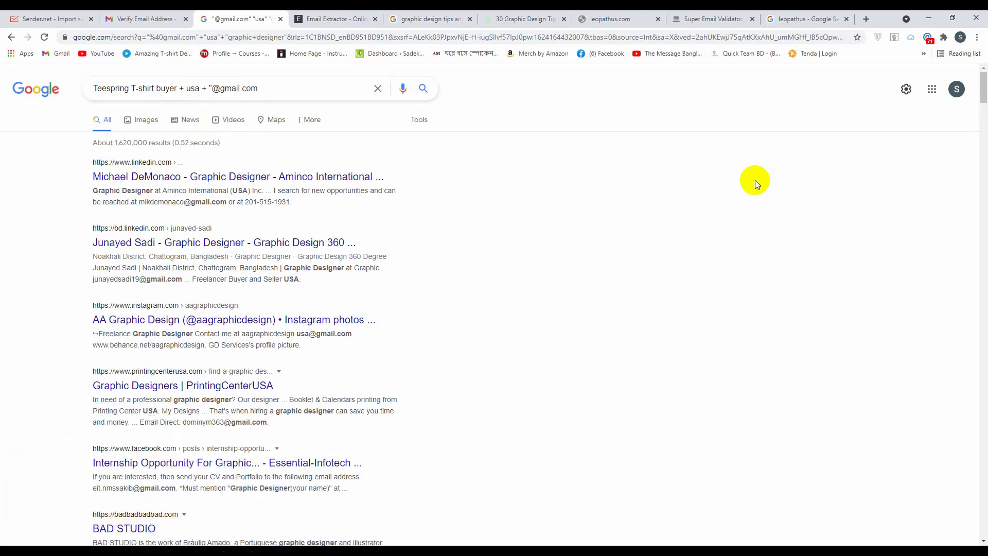
text(om")
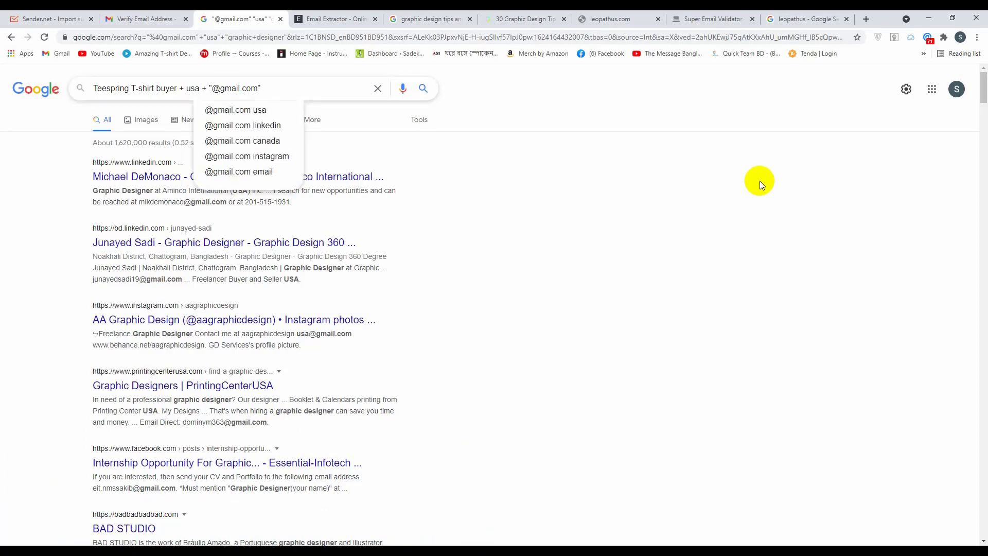
key(Return)
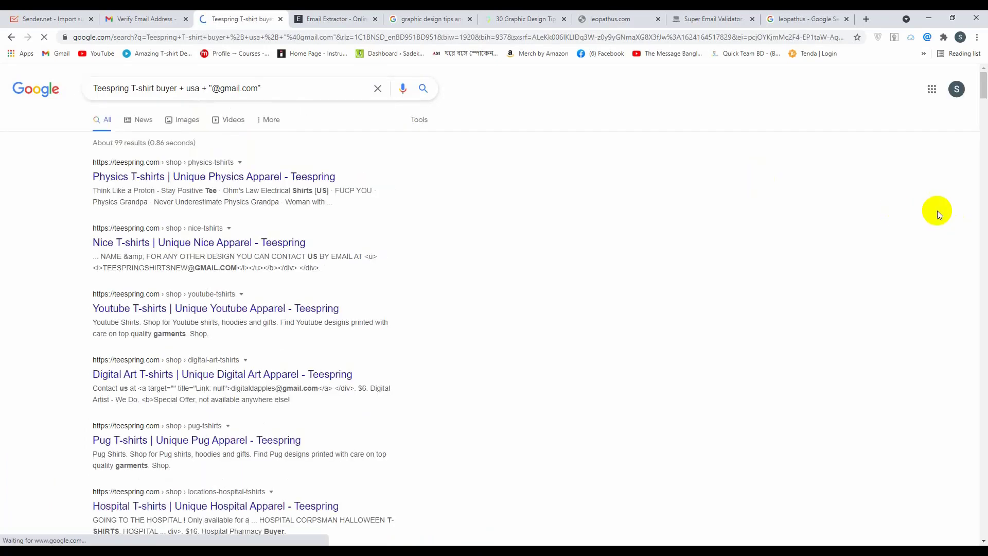